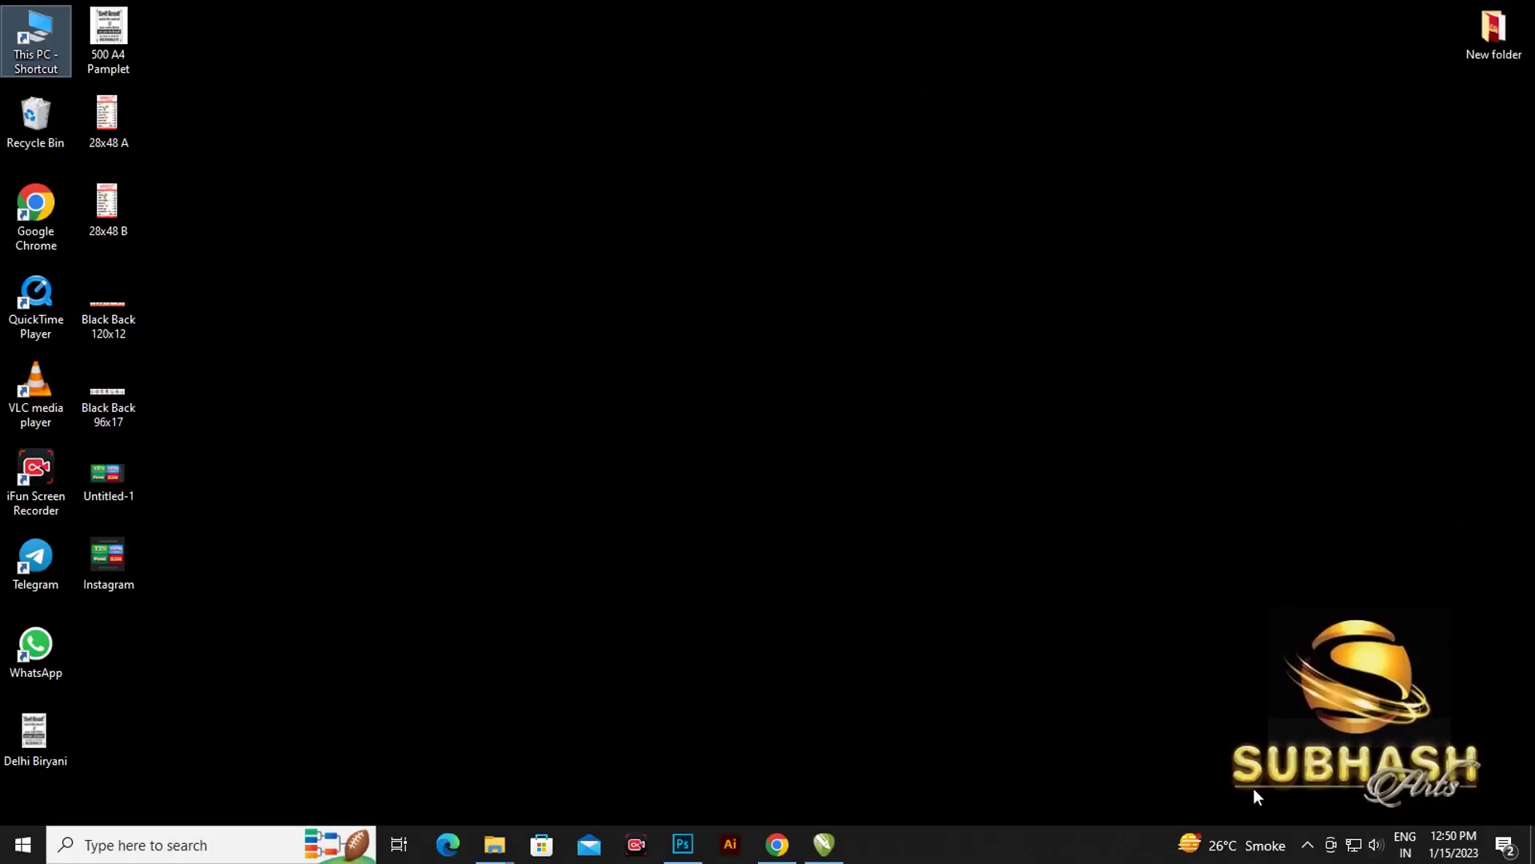
- Browse to the Downloads folder via This PC and bring up the 15-1-23 archive's context menu
double_click(32, 53)
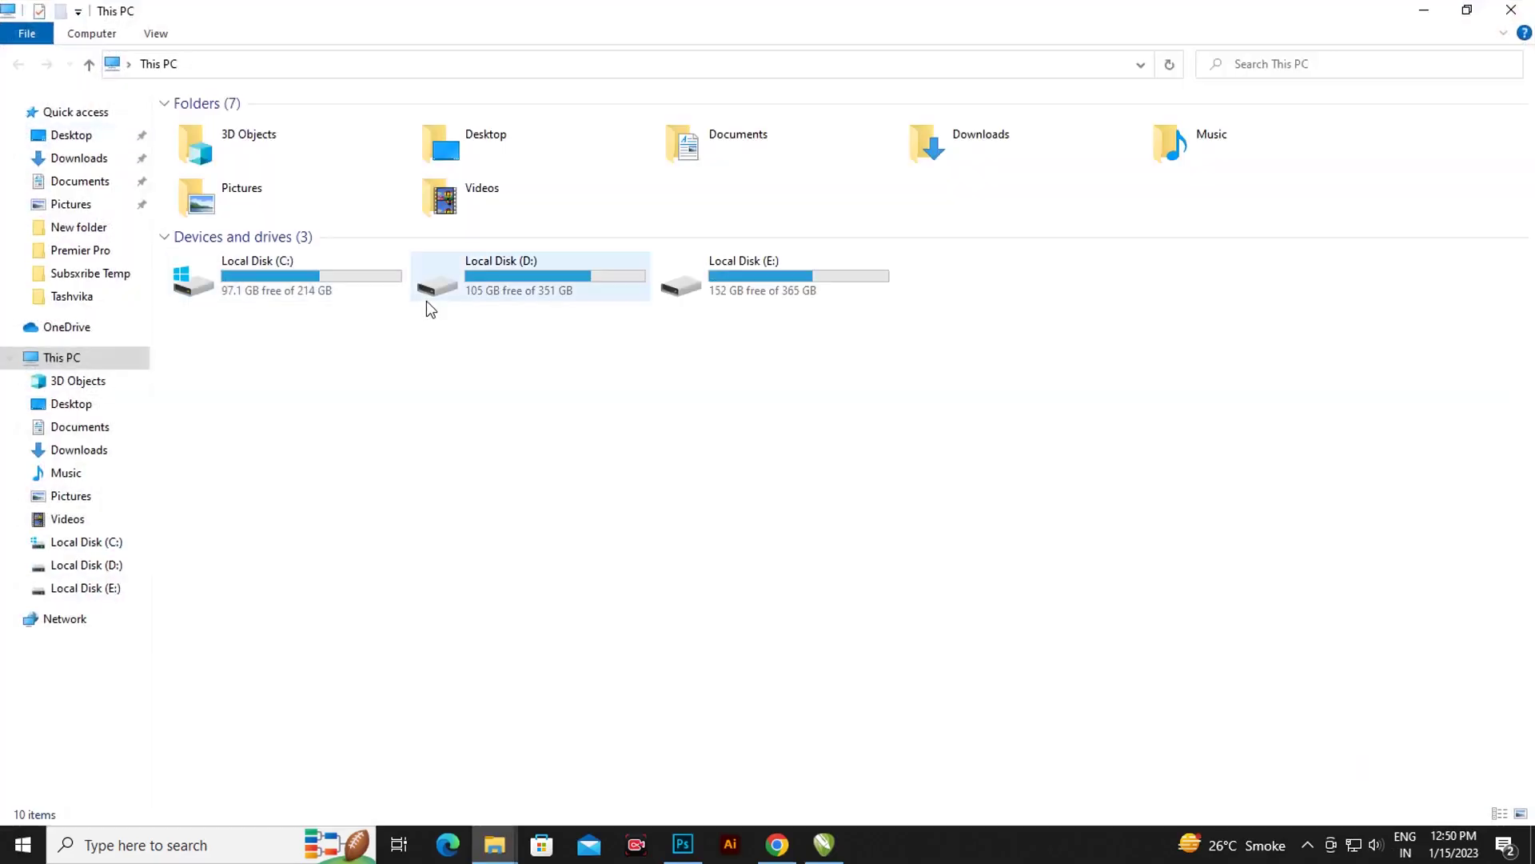
click(92, 449)
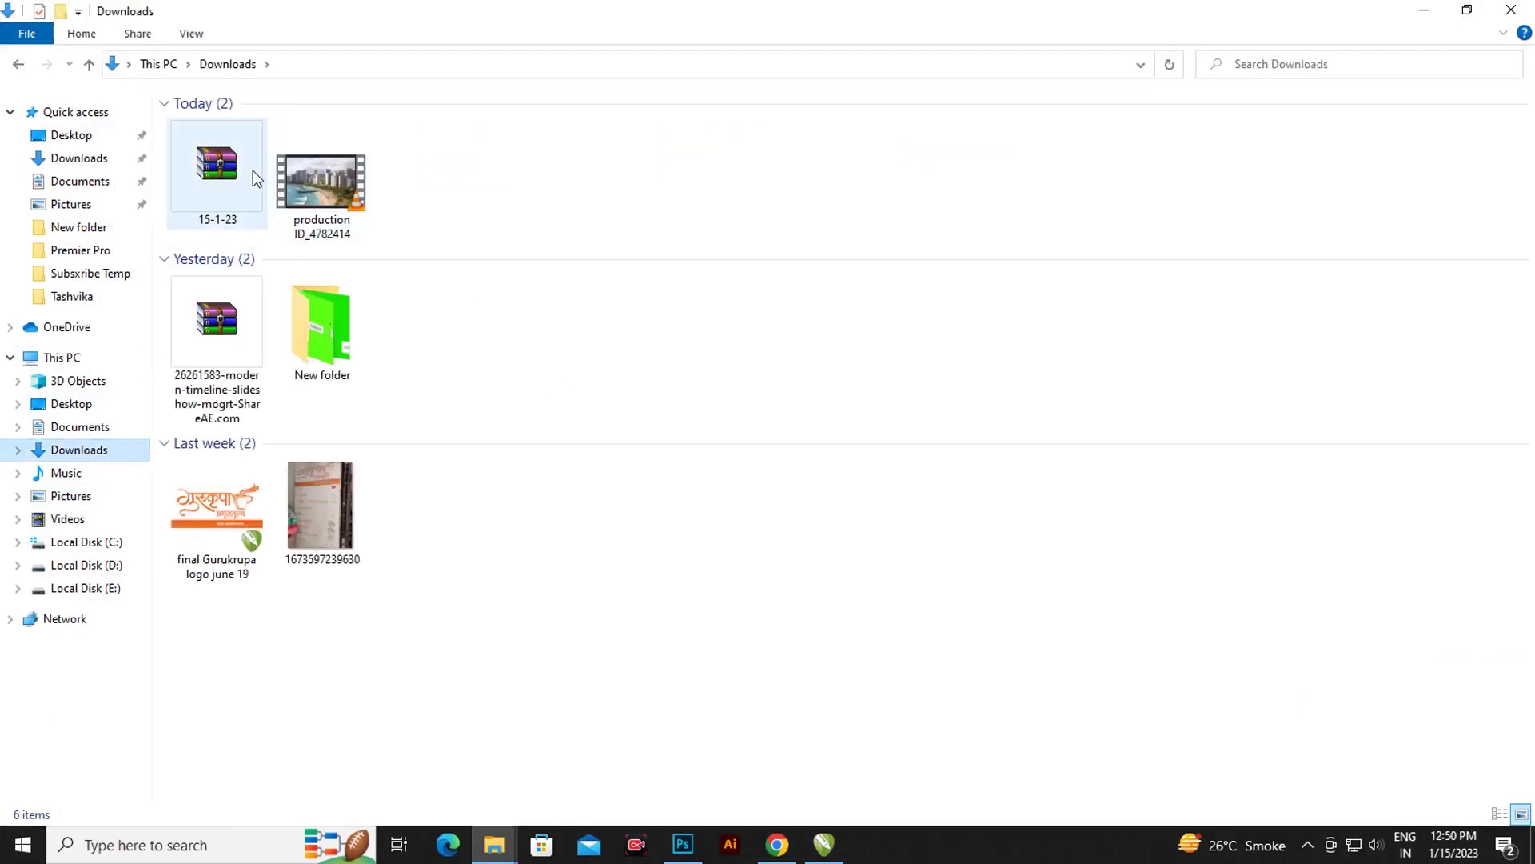
click(227, 186)
right_click(227, 180)
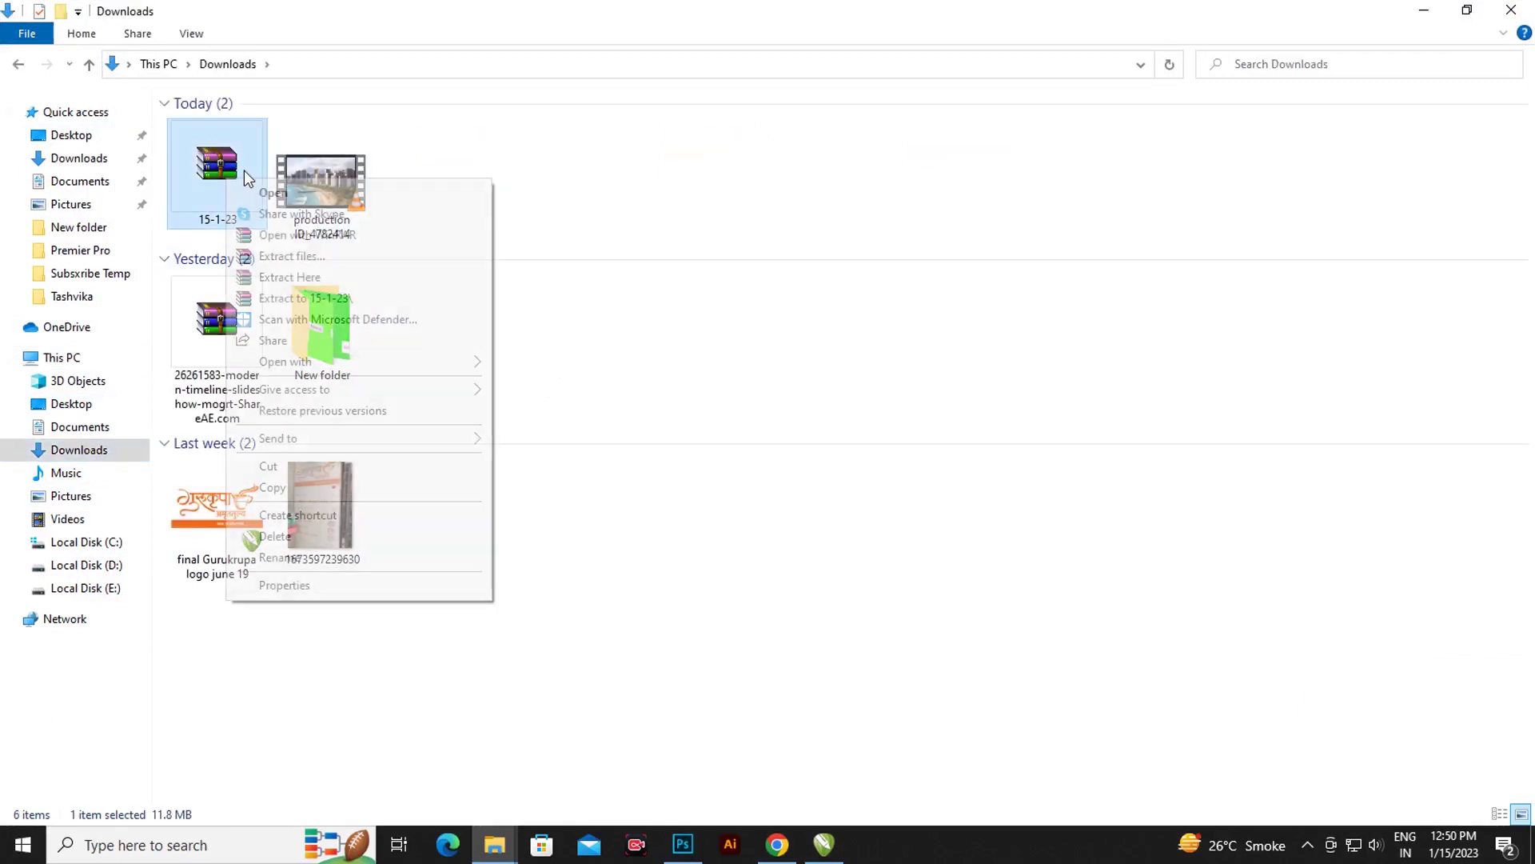
- Extract the 15-1-23 archive here by entering its password, then select the extracted 275 file
click(282, 277)
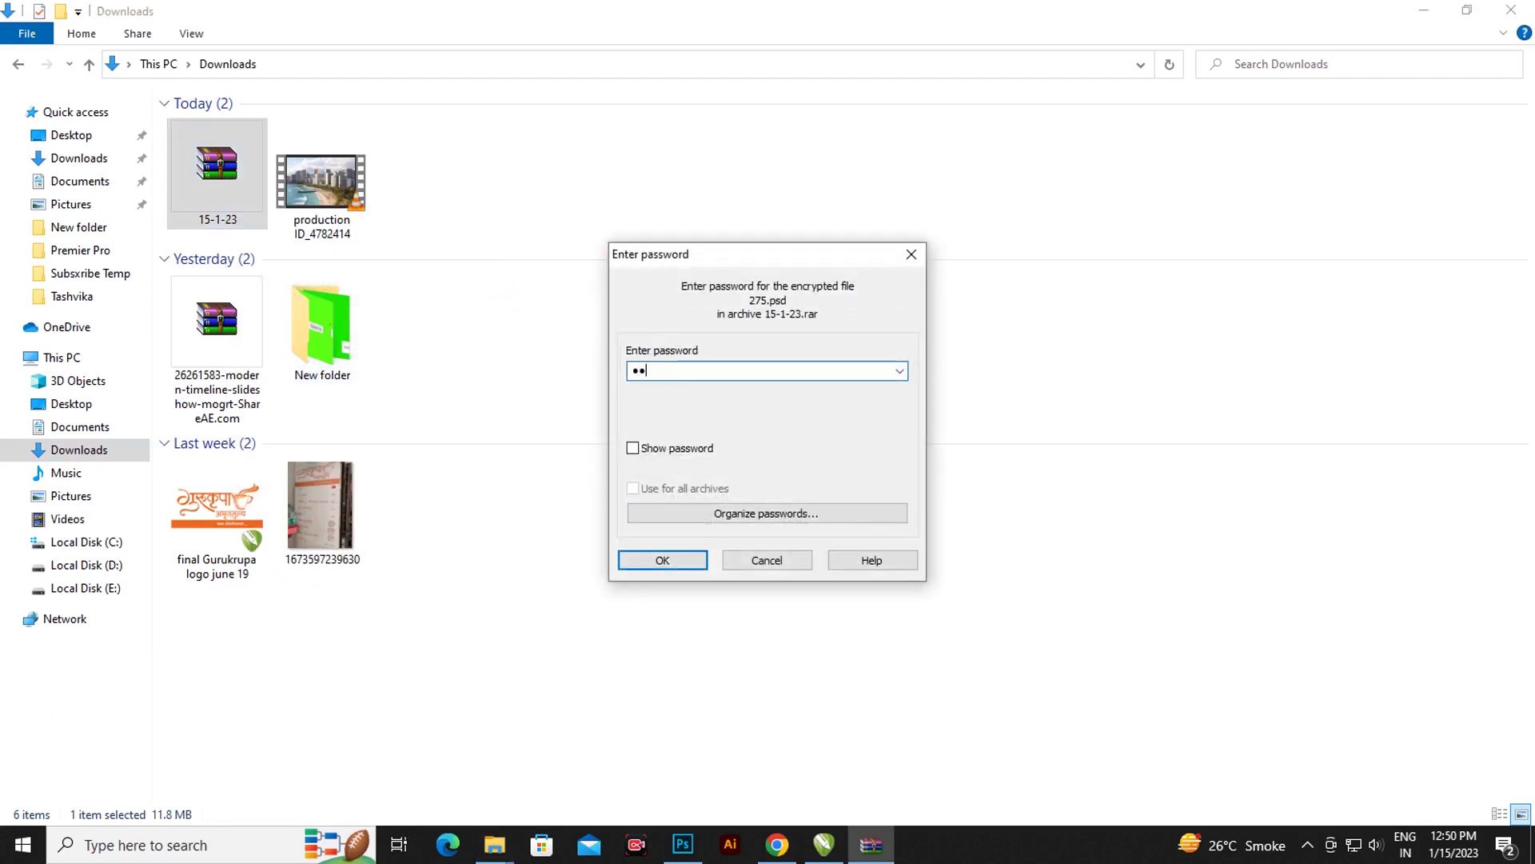
text(••••)
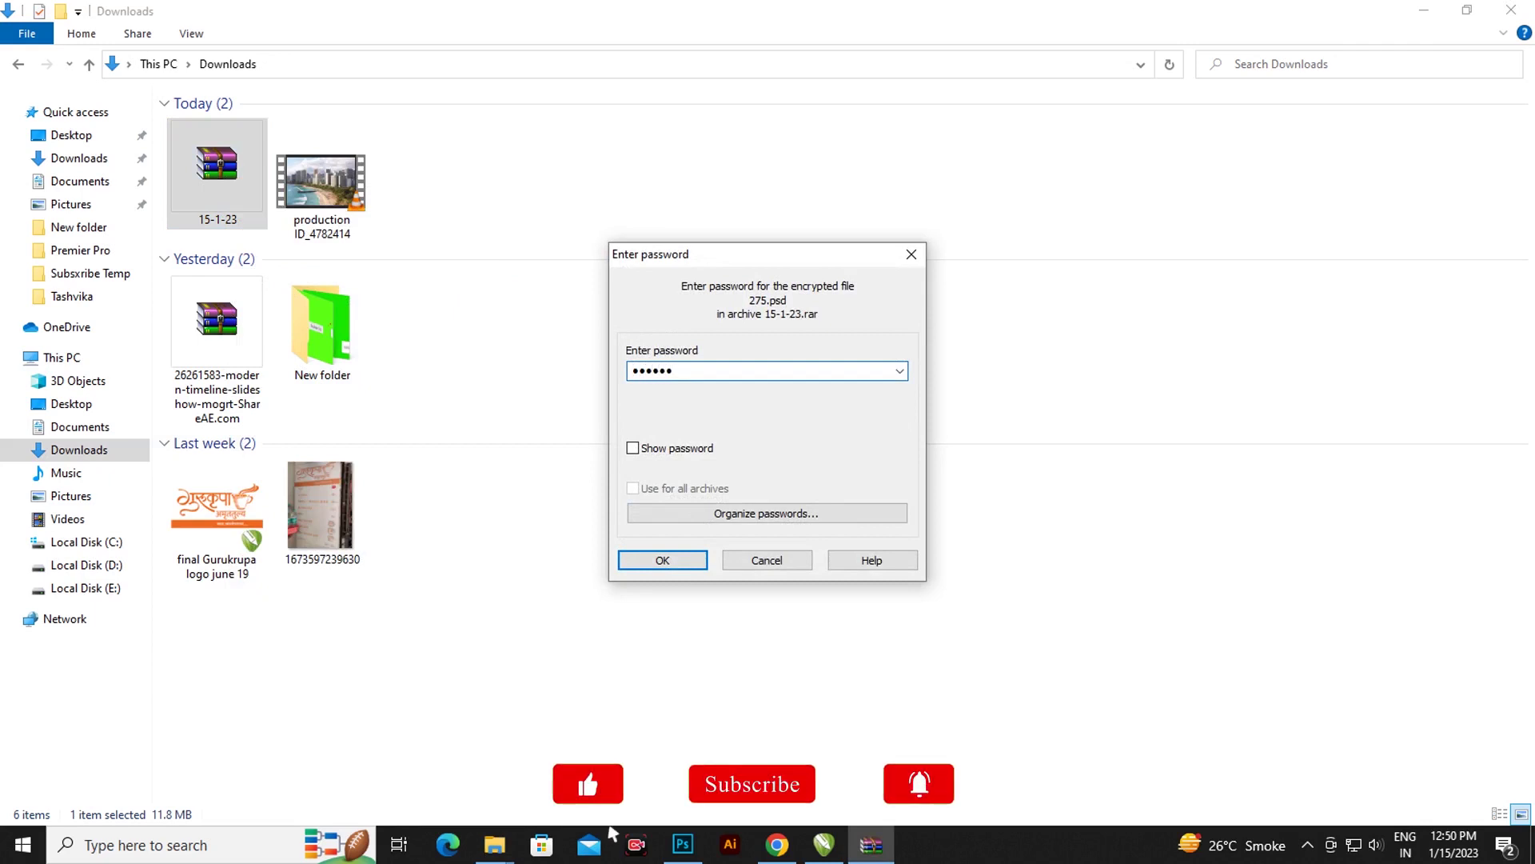
text(••)
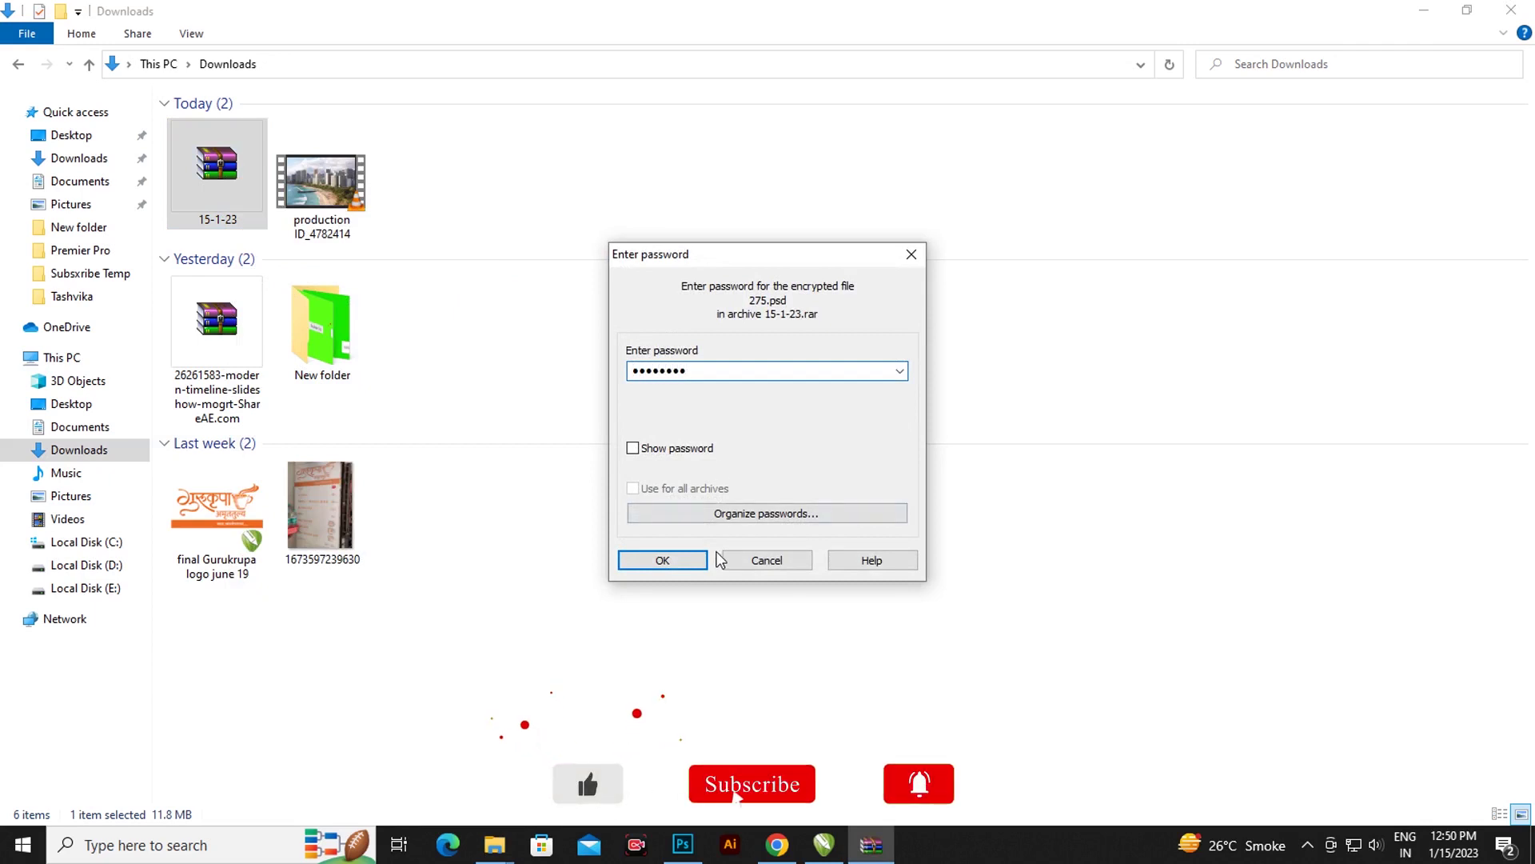
click(699, 558)
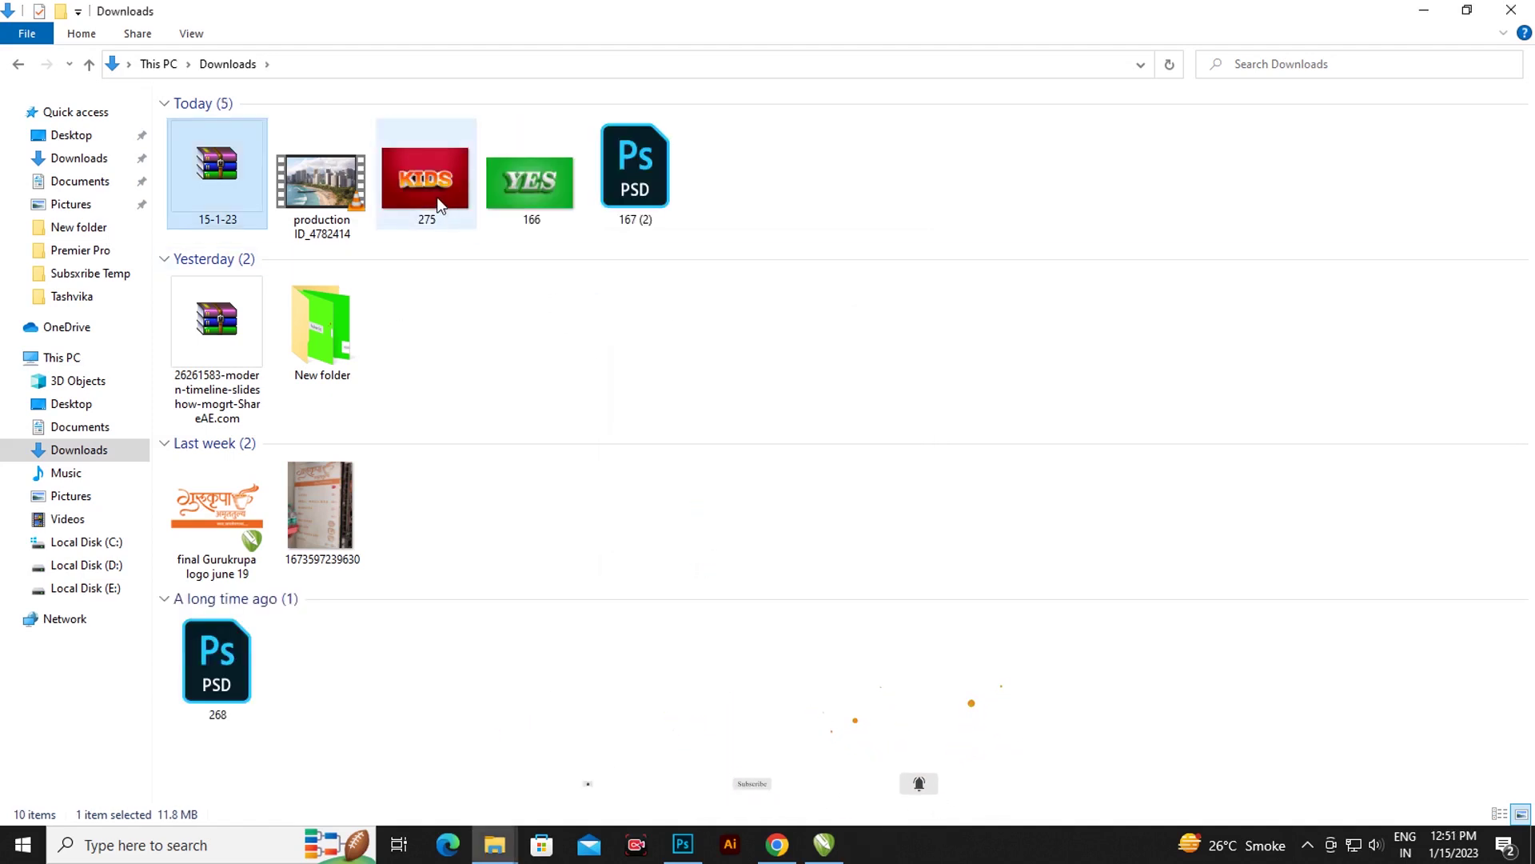
click(434, 192)
- Drag the 275 file into Photoshop to open 275.psd
mouse_move(444, 190)
mouse_down()
mouse_move(625, 593)
mouse_move(697, 512)
mouse_up()
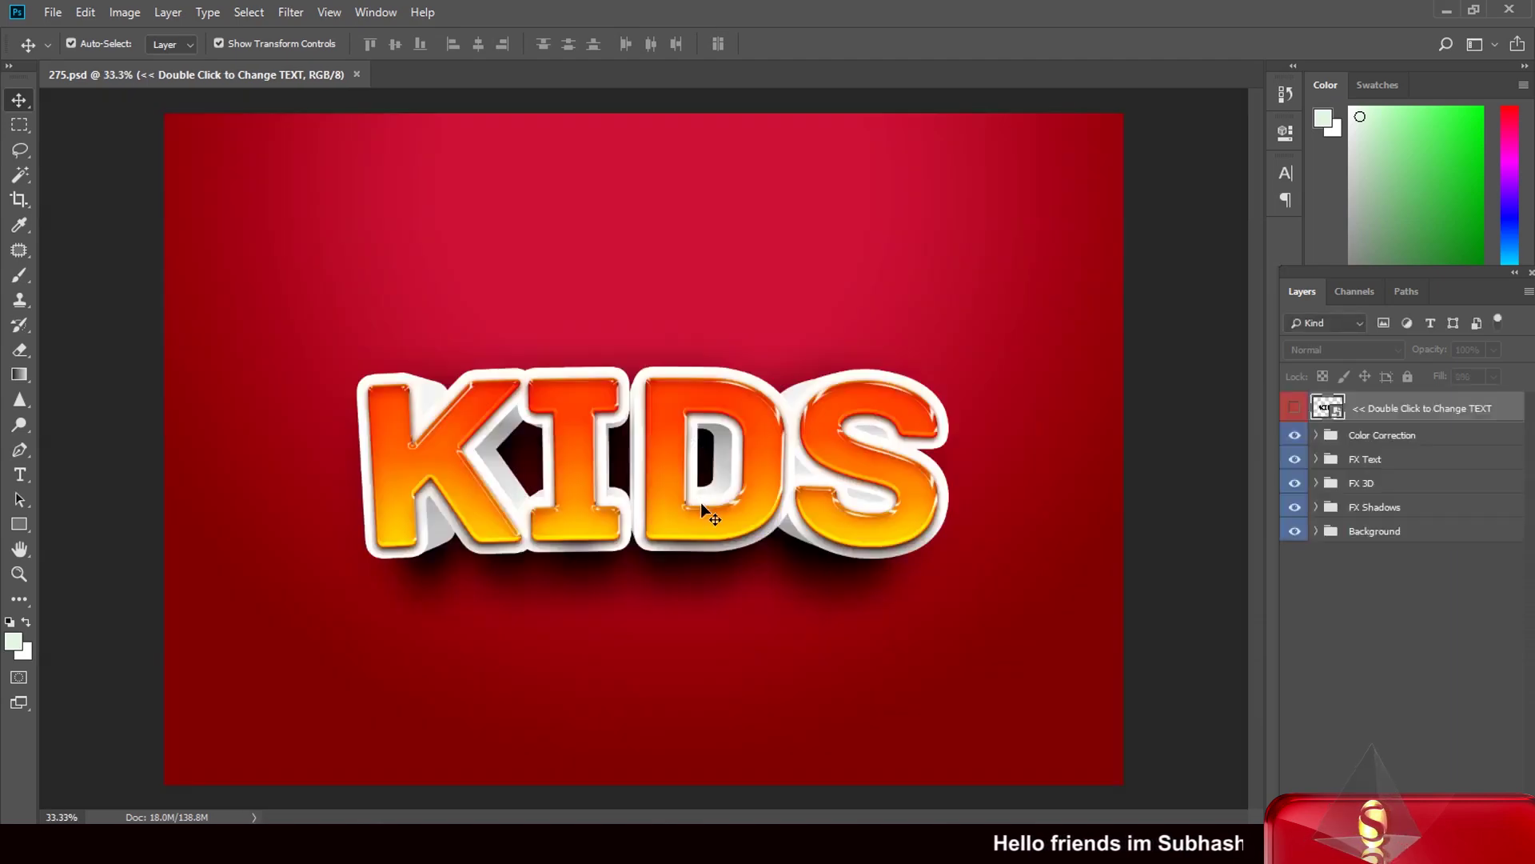
- Open the '<< Double Click to Change TEXT' smart object and retype KIDS as LOVE
double_click(1328, 409)
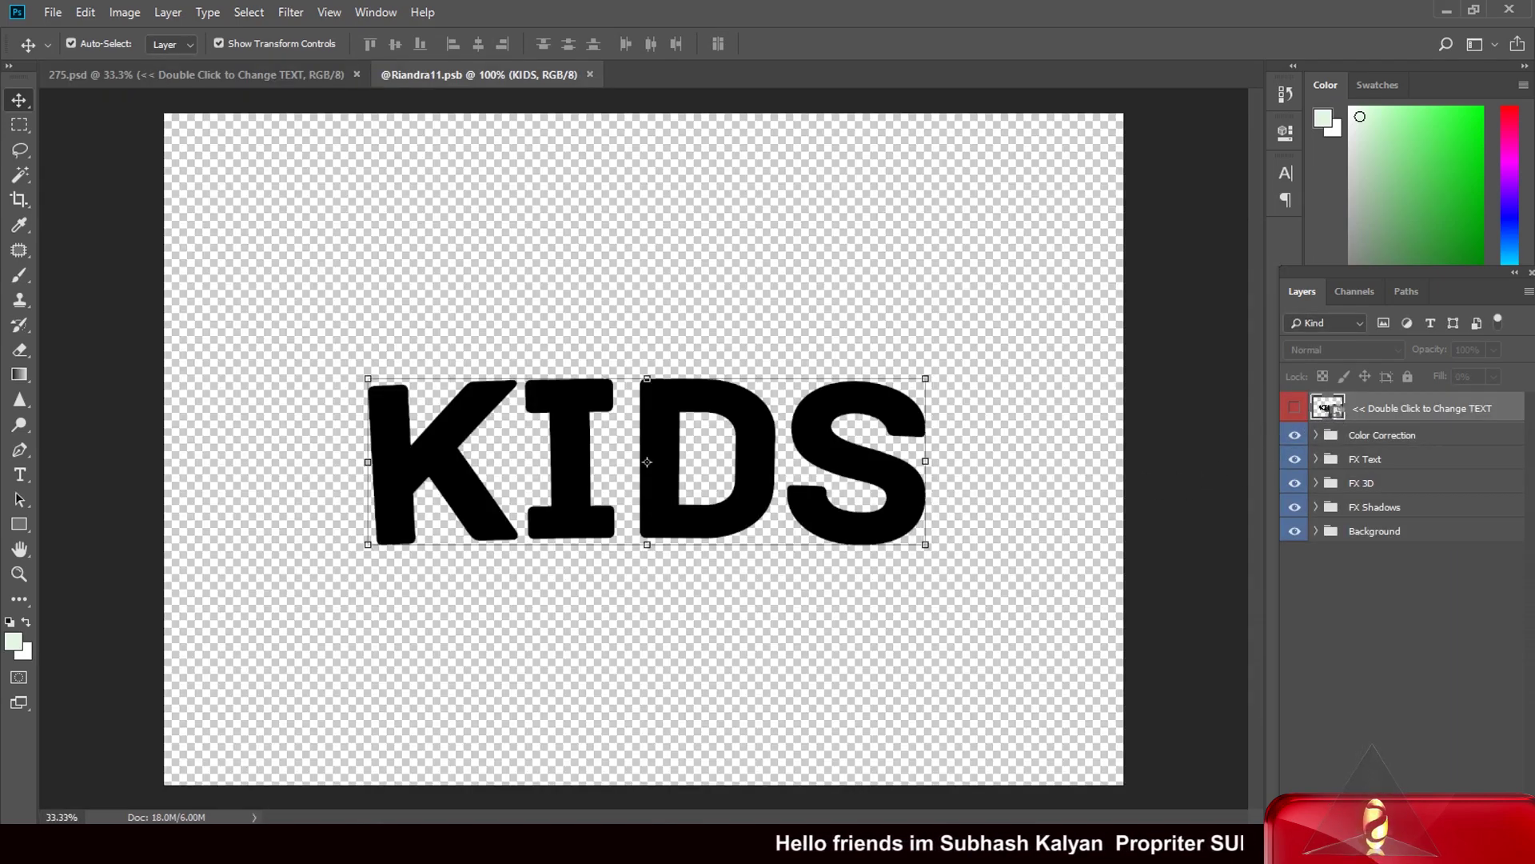
click(20, 475)
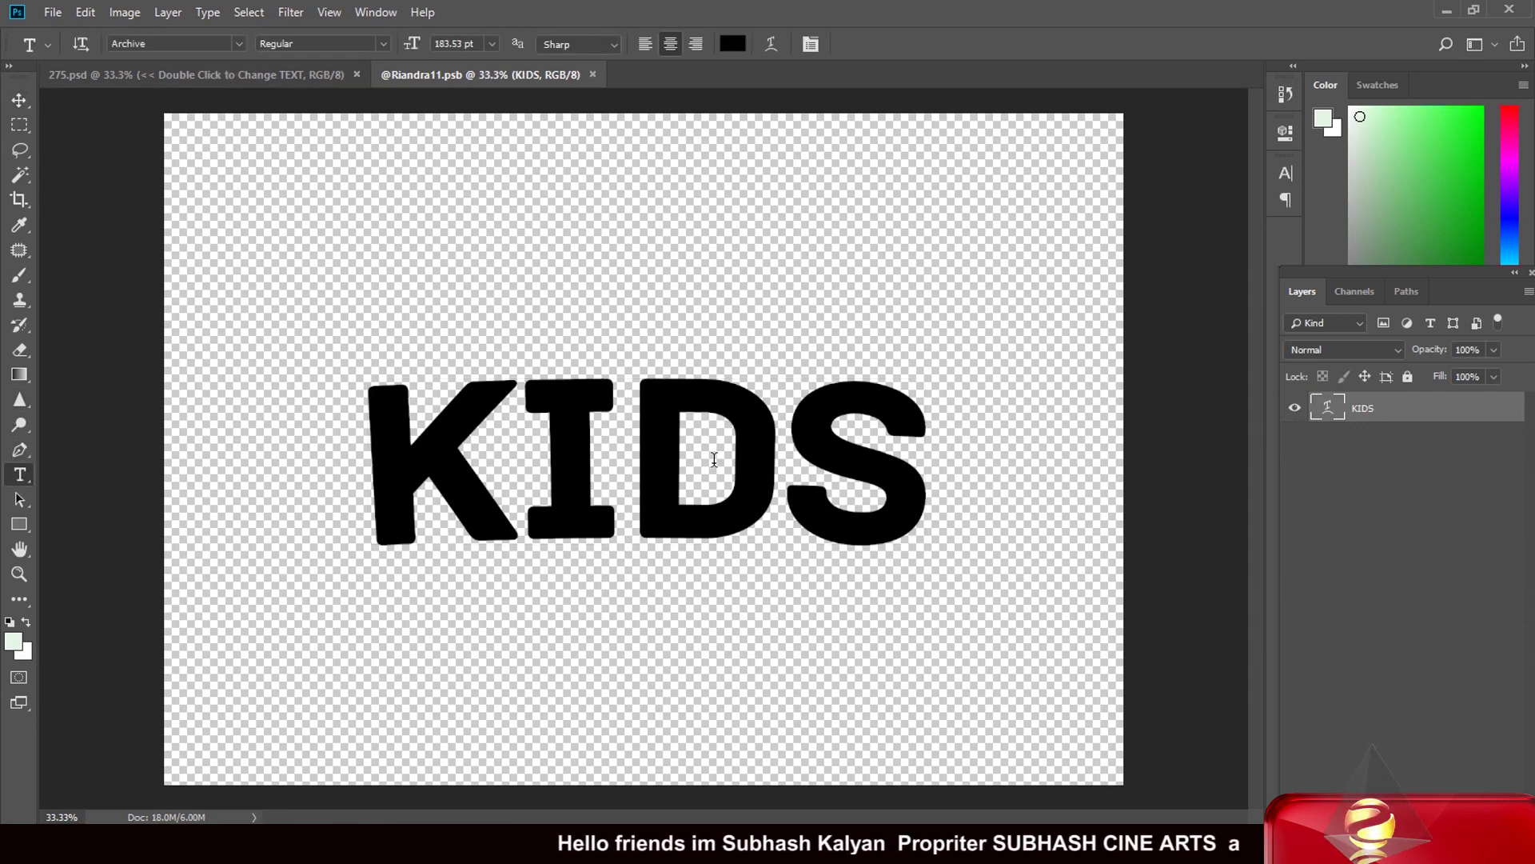
drag(925, 494, 377, 507)
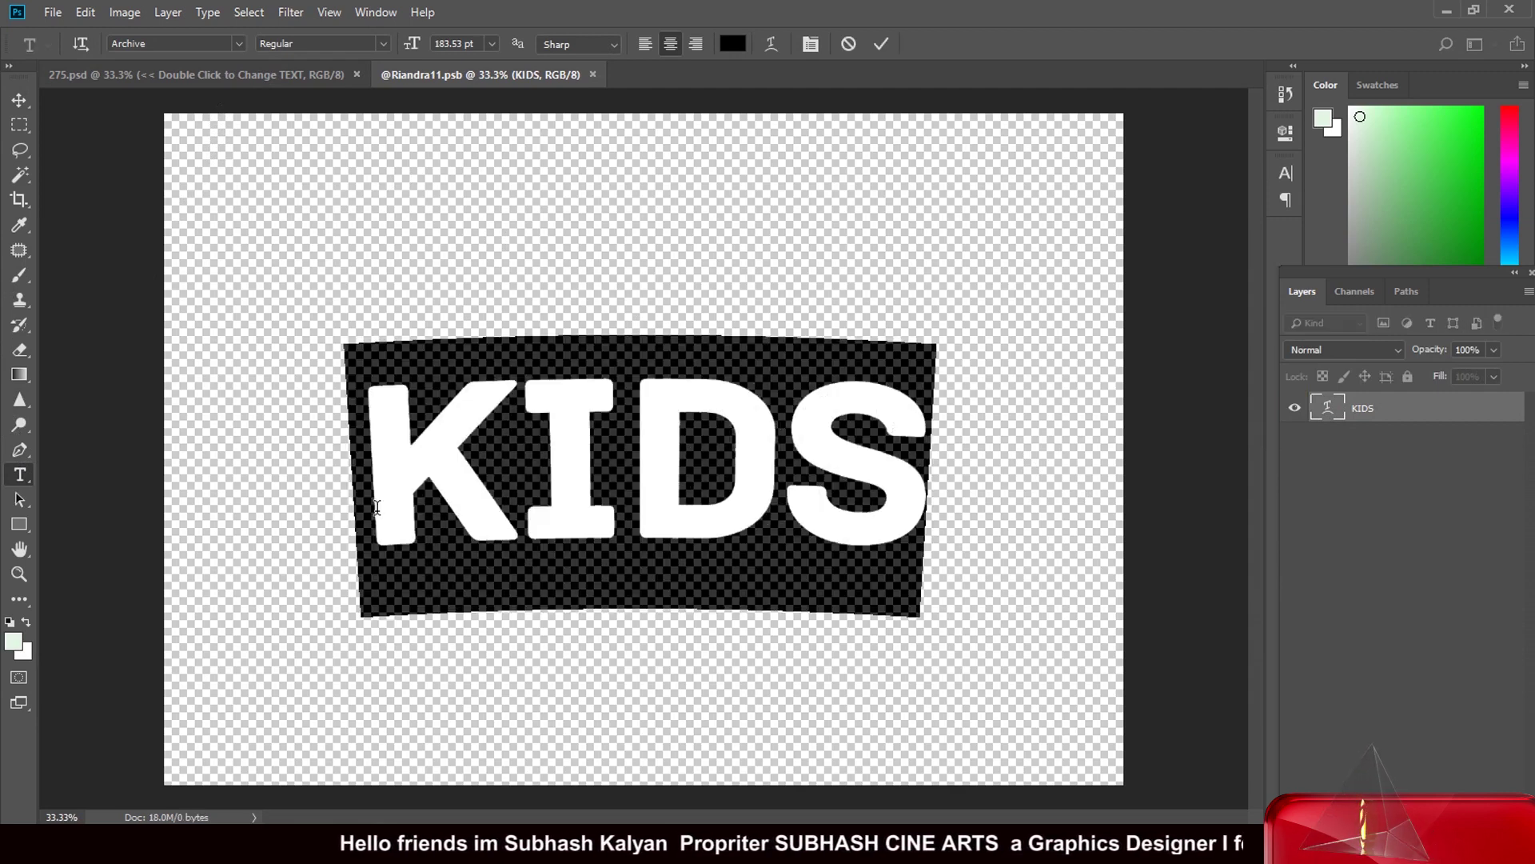
text(LOVE)
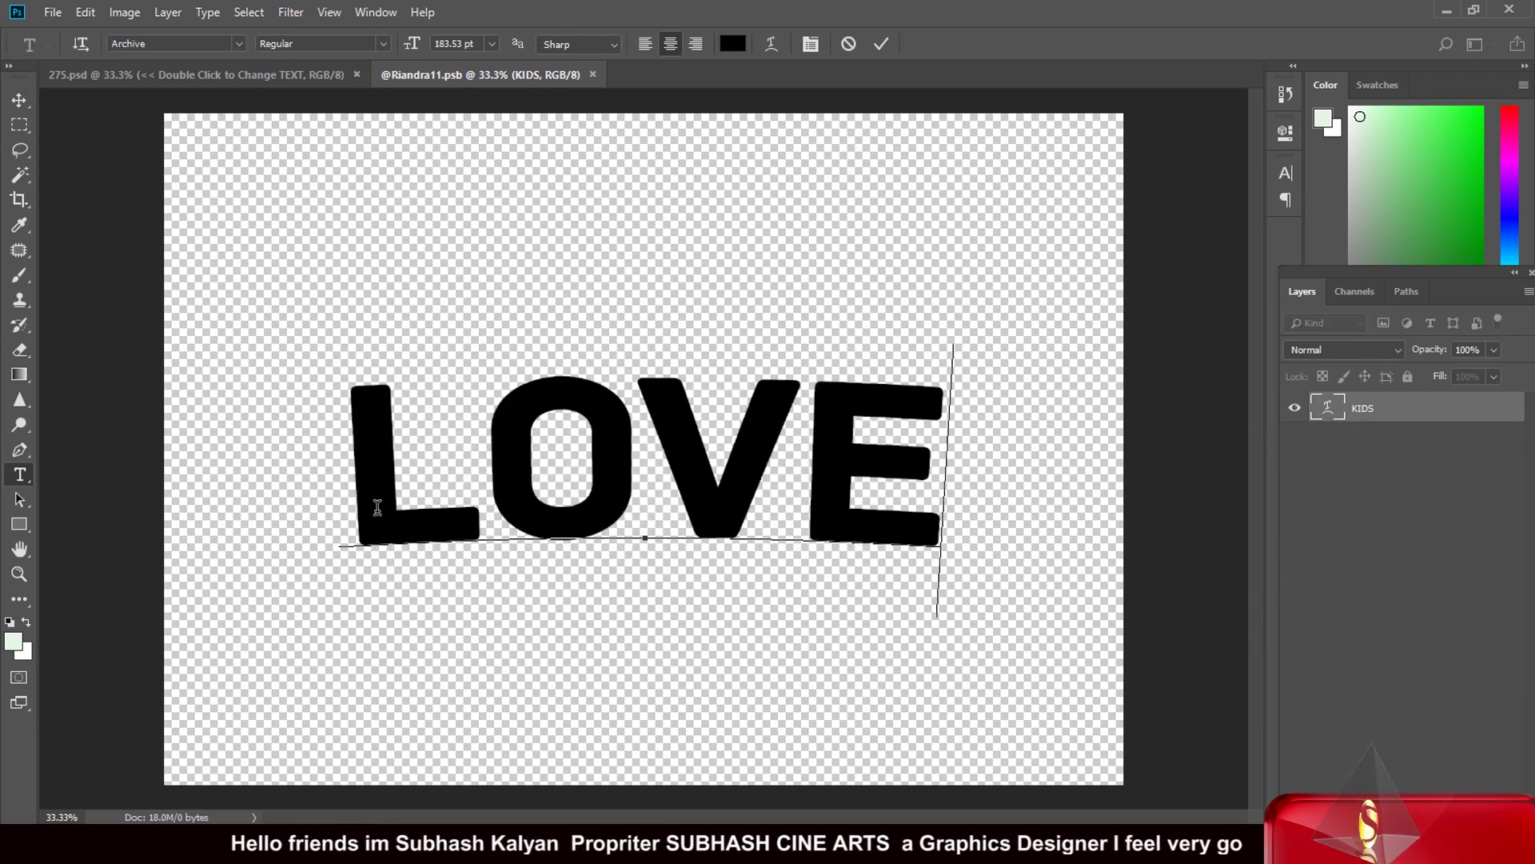
click(19, 100)
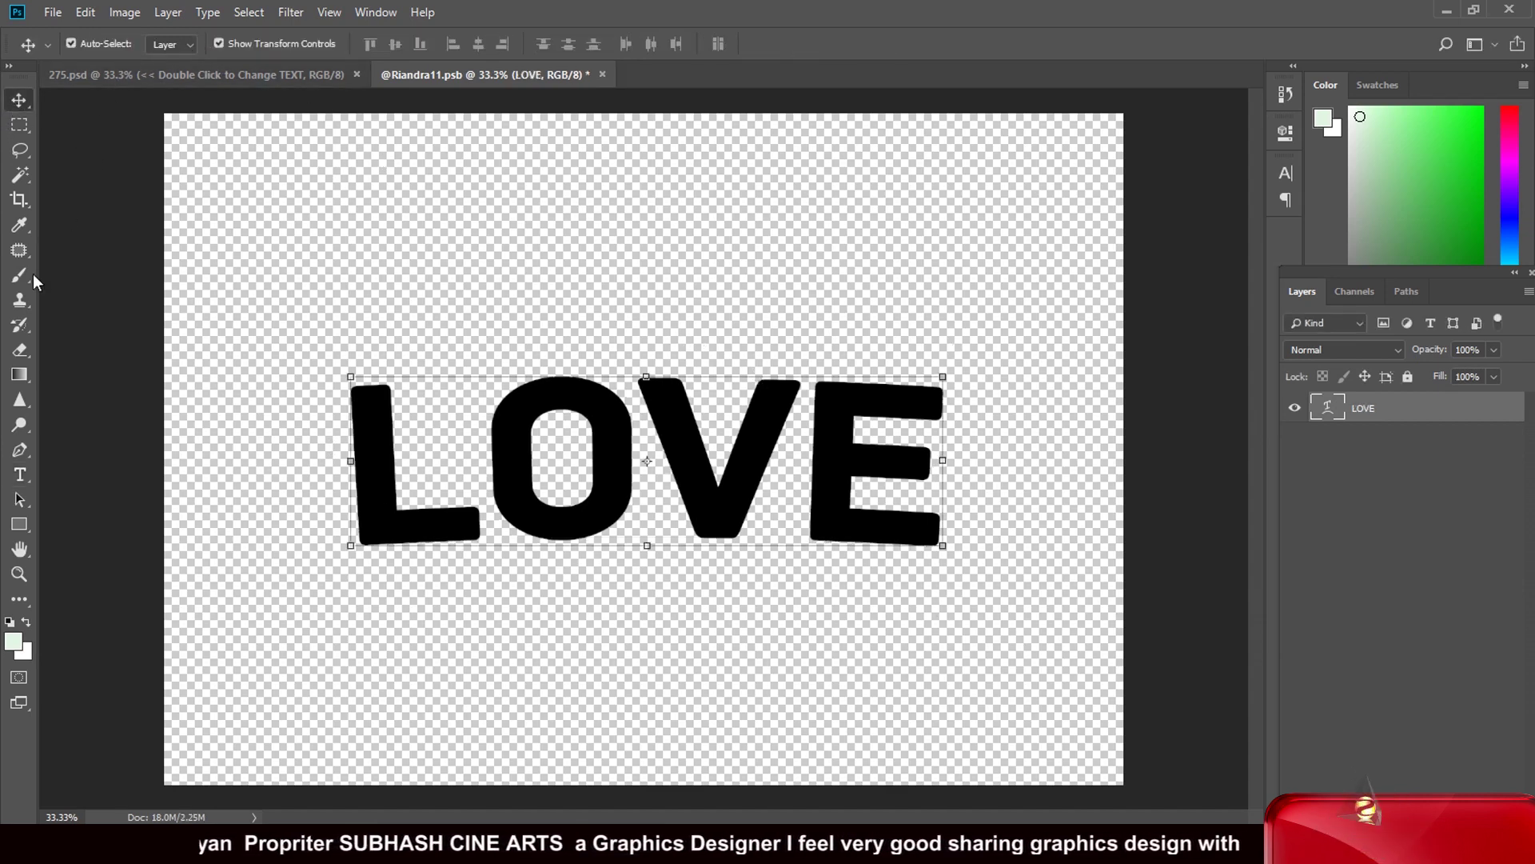
click(20, 474)
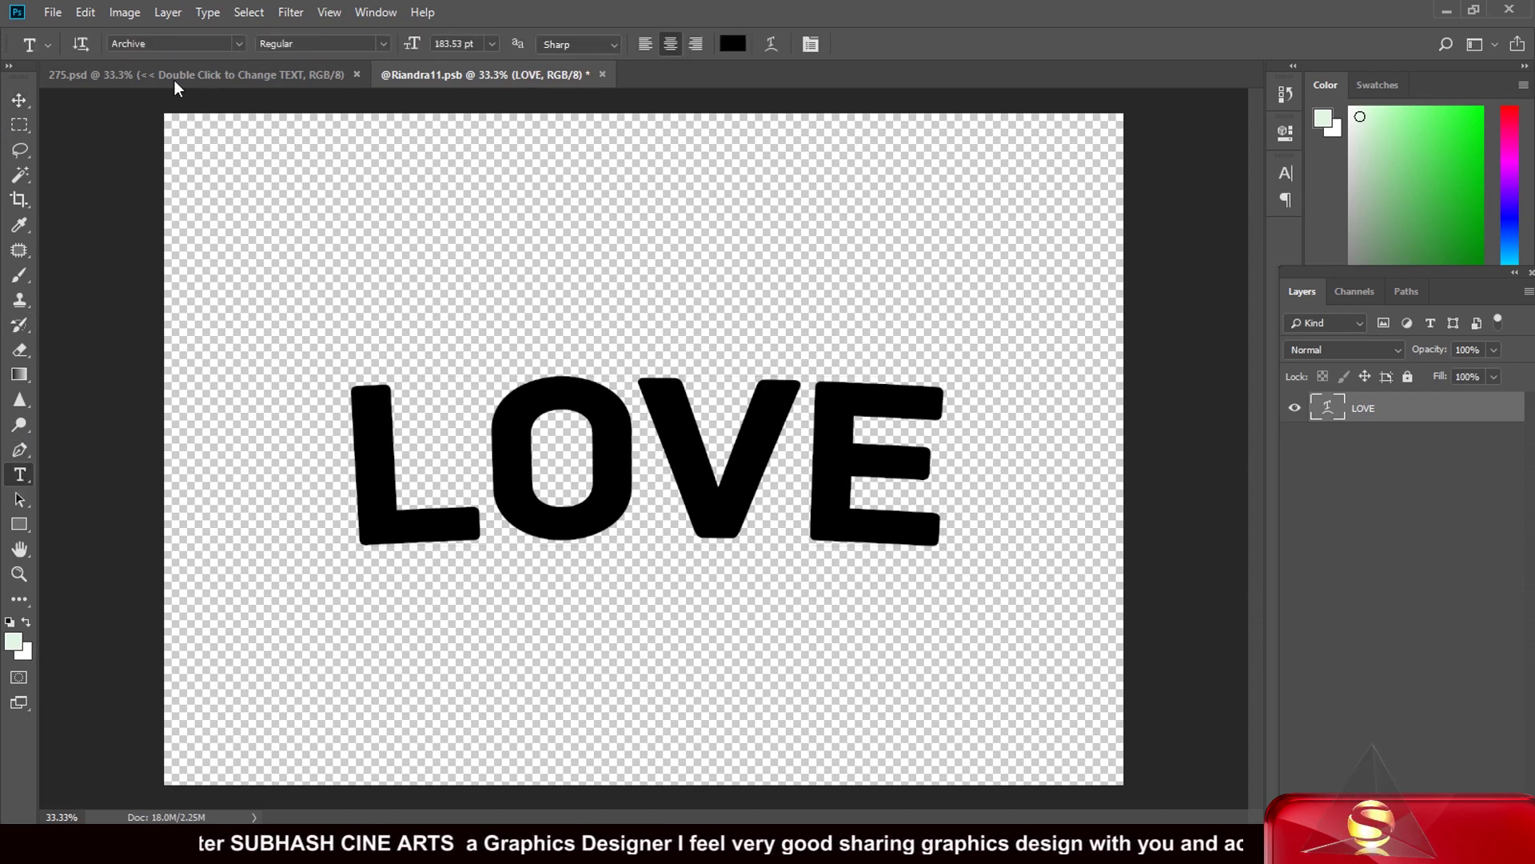
click(238, 44)
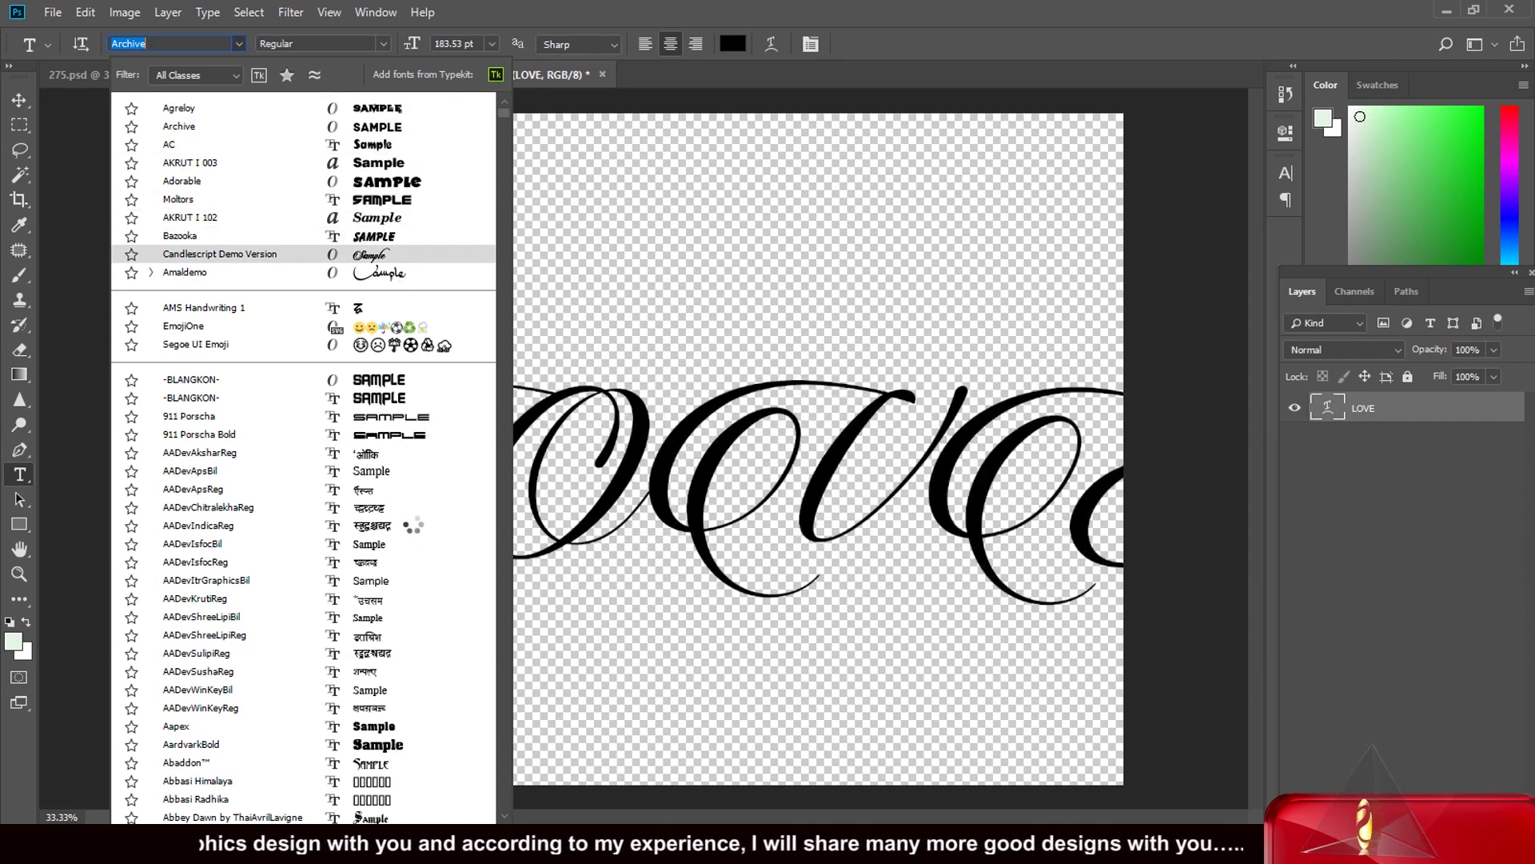
- Preview fonts in the font list and set LOVE in Agreloy Regular
key(Down)
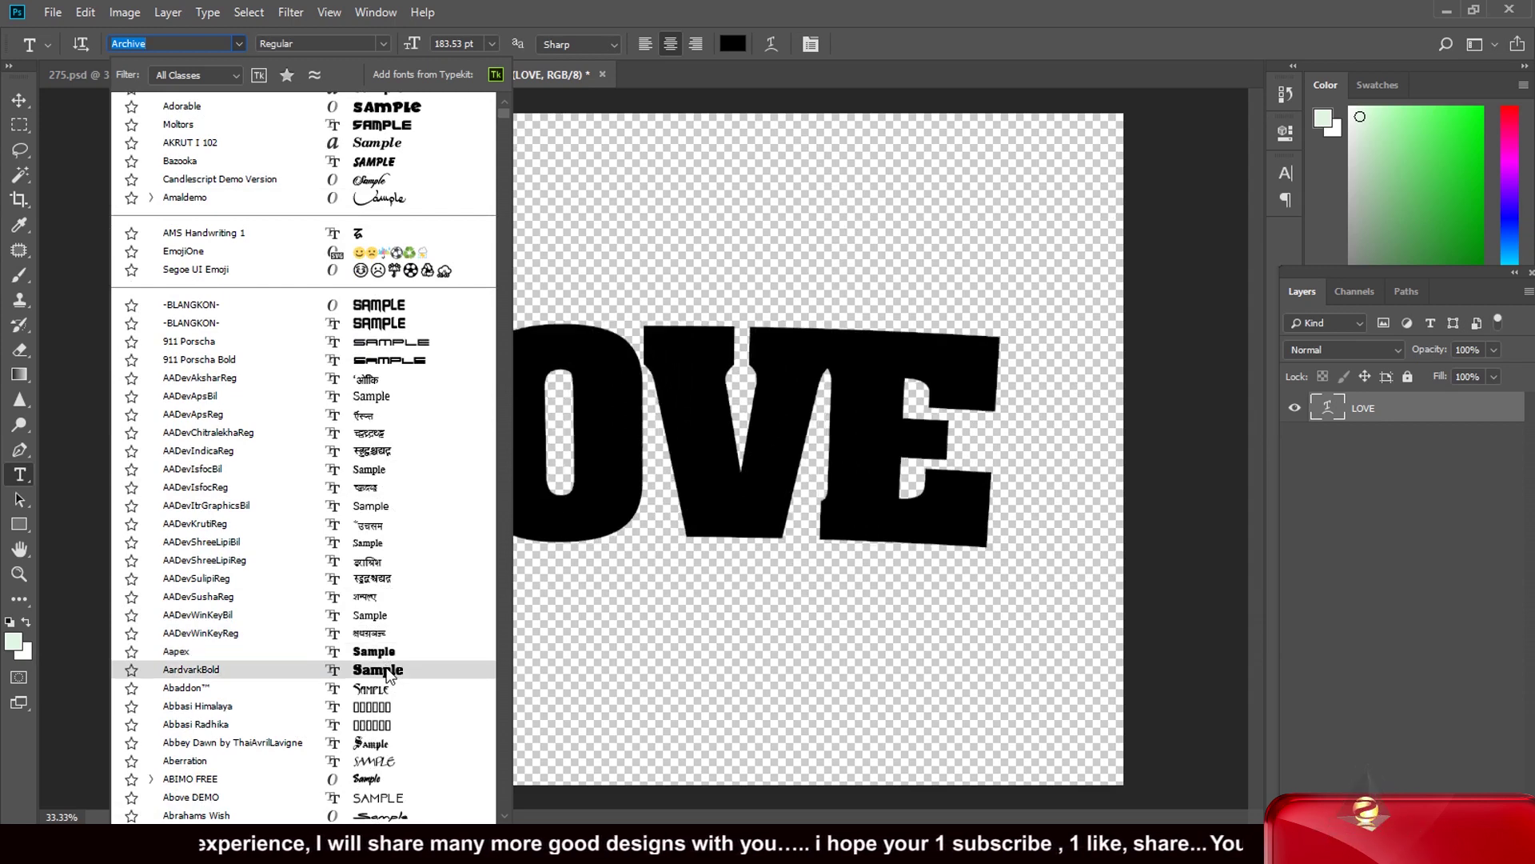
scroll(390, 675, down, 2)
scroll(398, 747, down, 1)
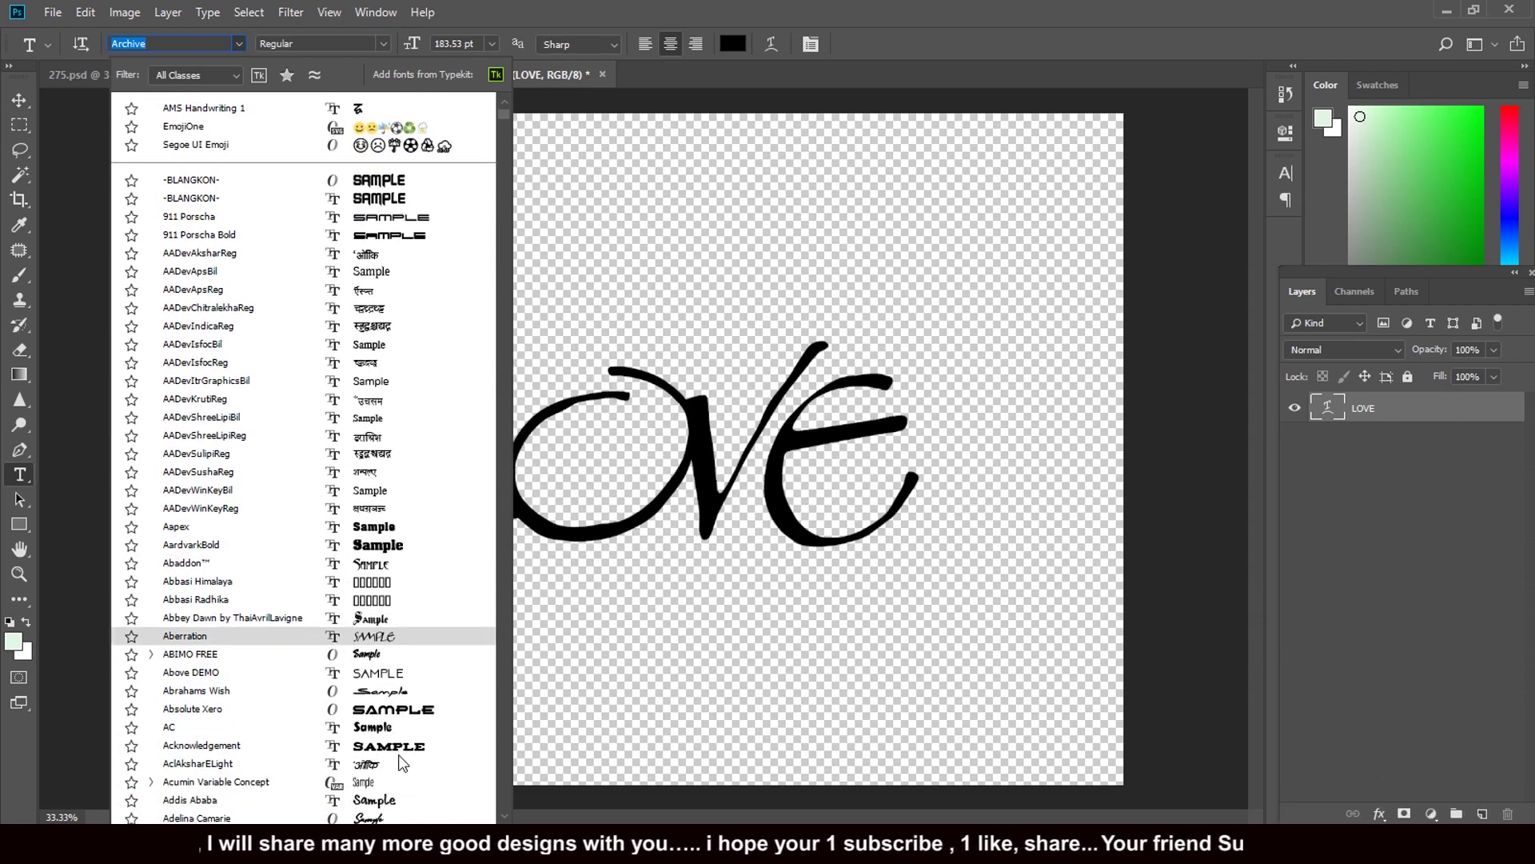
scroll(402, 762, down, 1)
scroll(387, 730, down, 1)
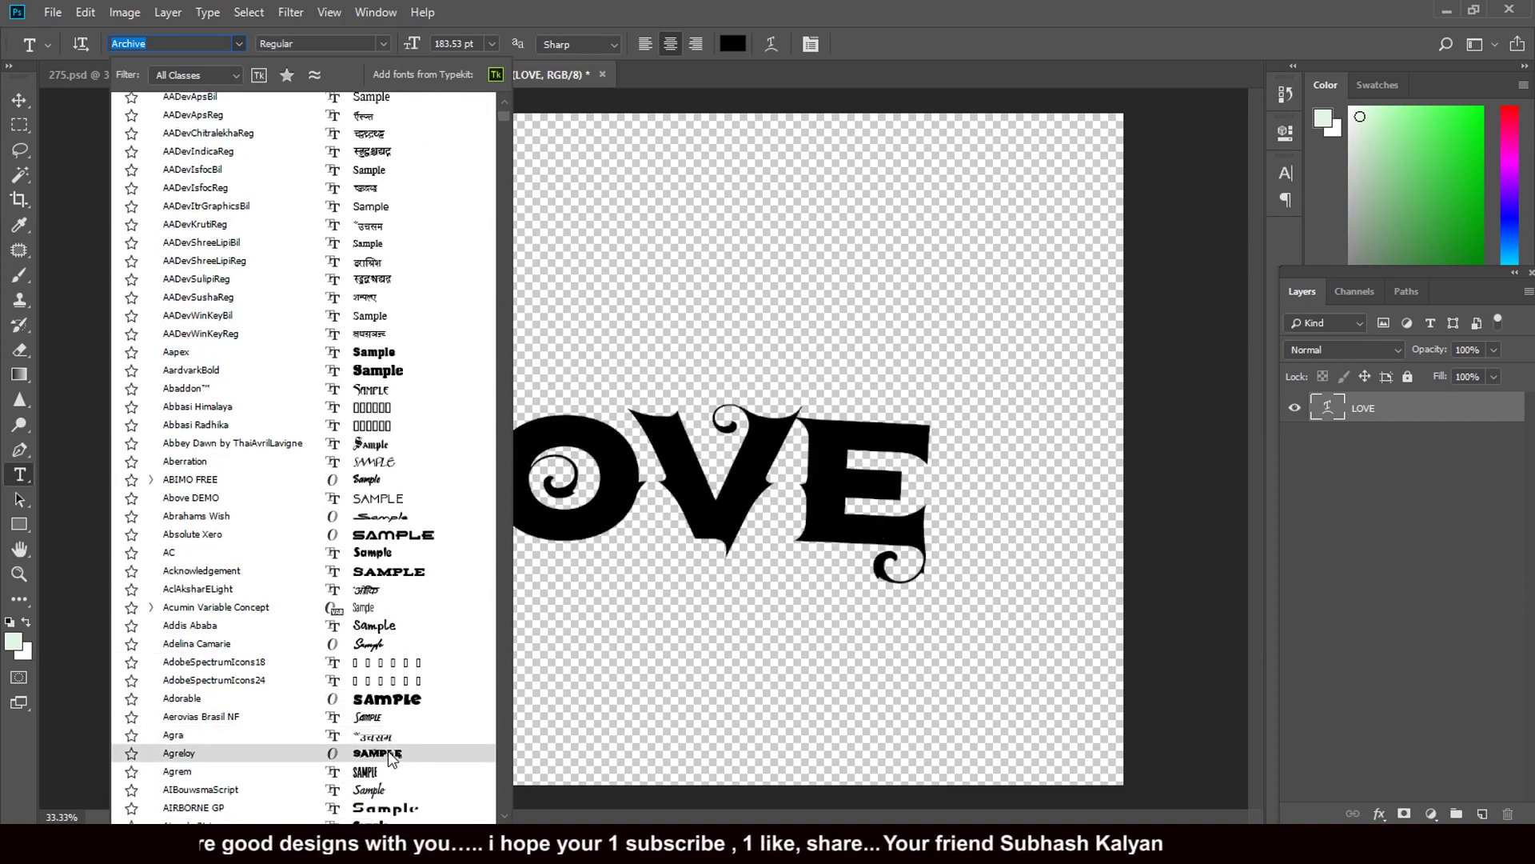
click(391, 759)
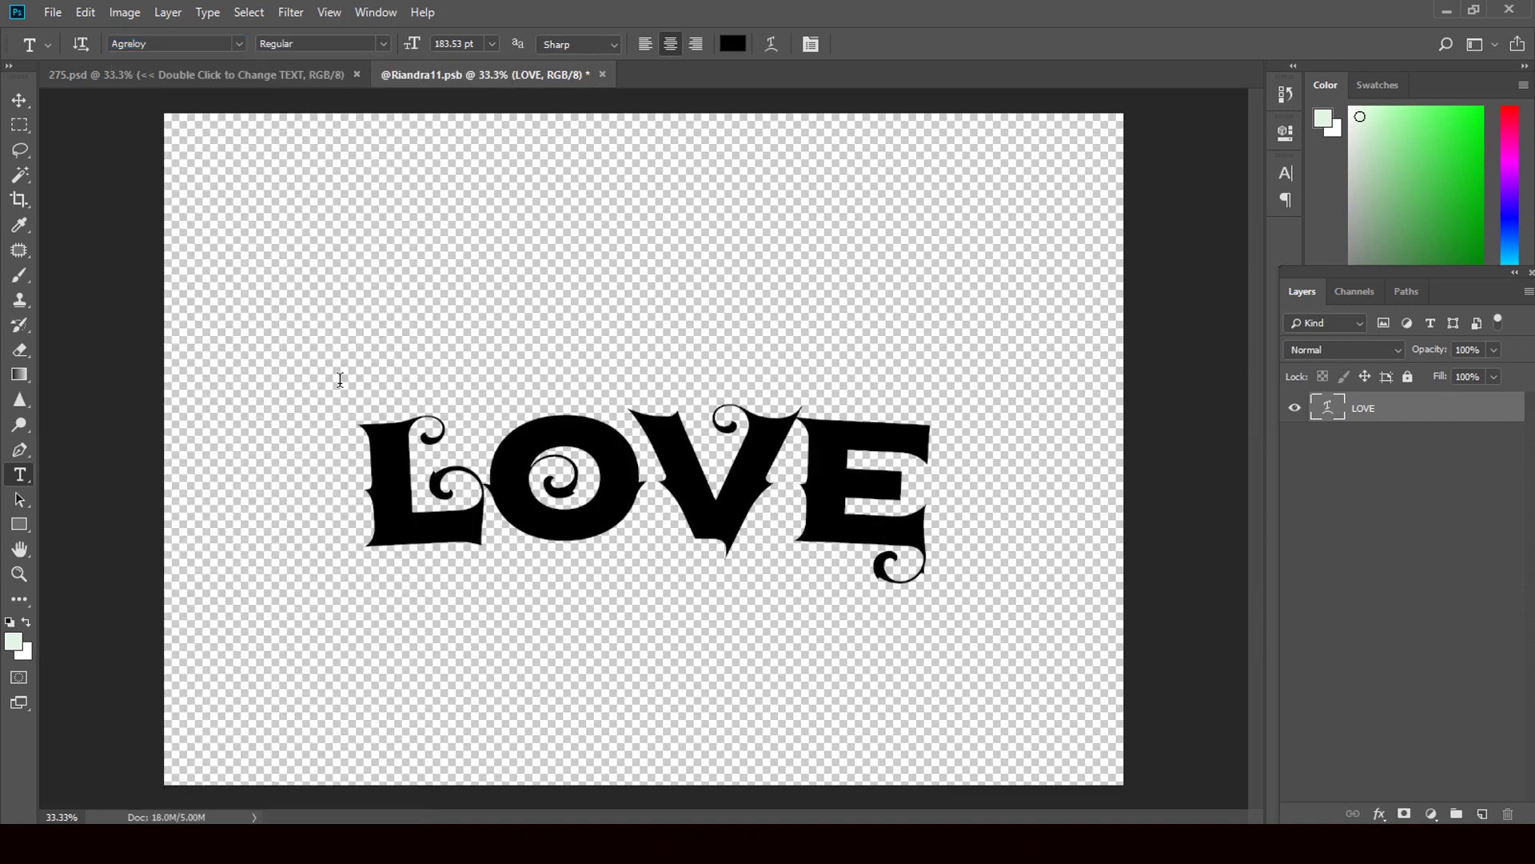
- Commit the font, close and save the .psb, then expand the FX Text group
key(v)
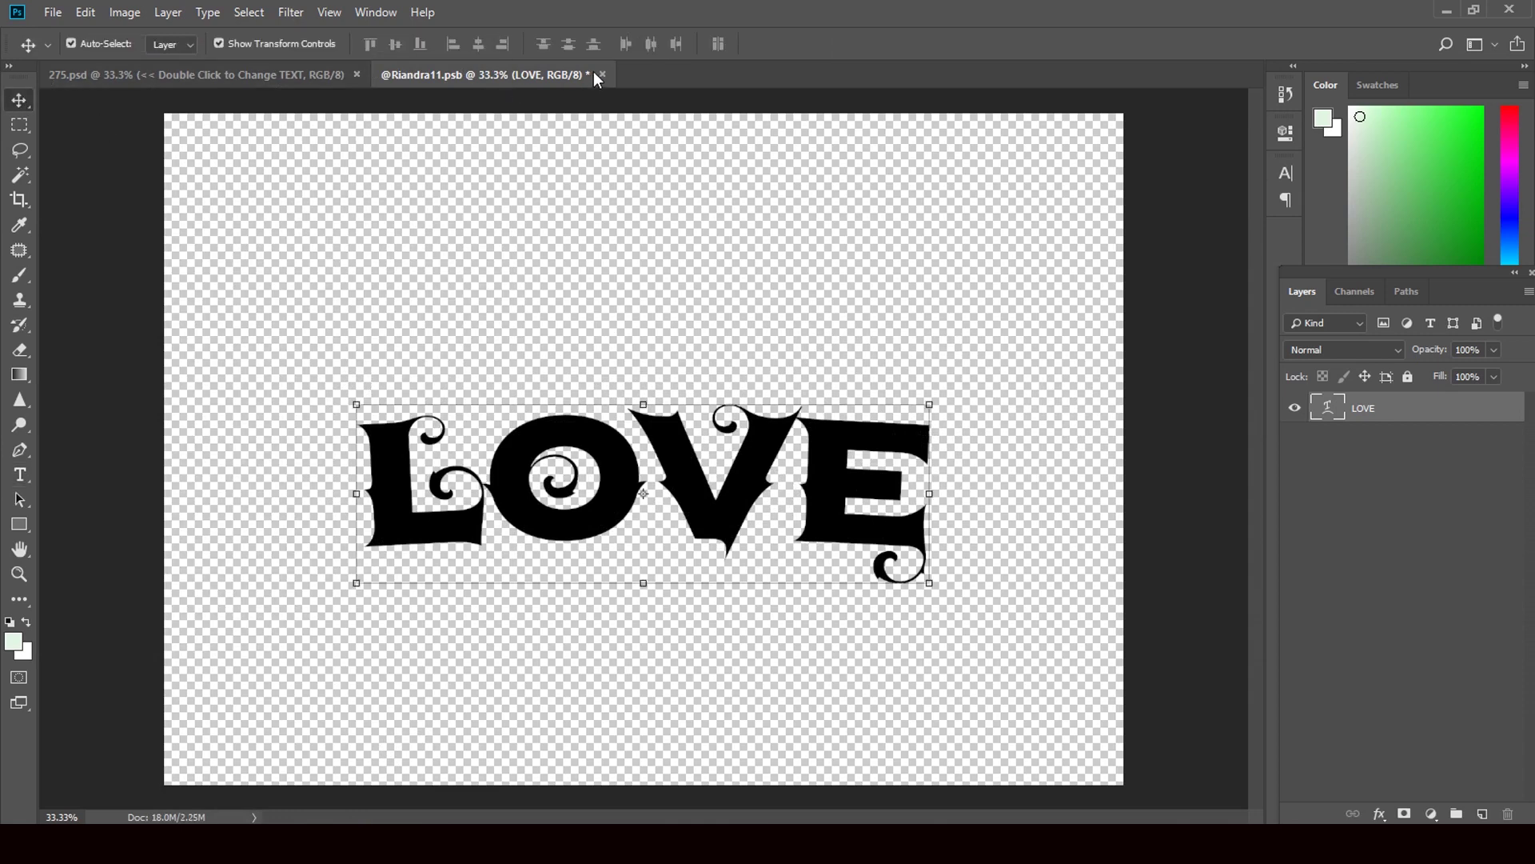
click(601, 72)
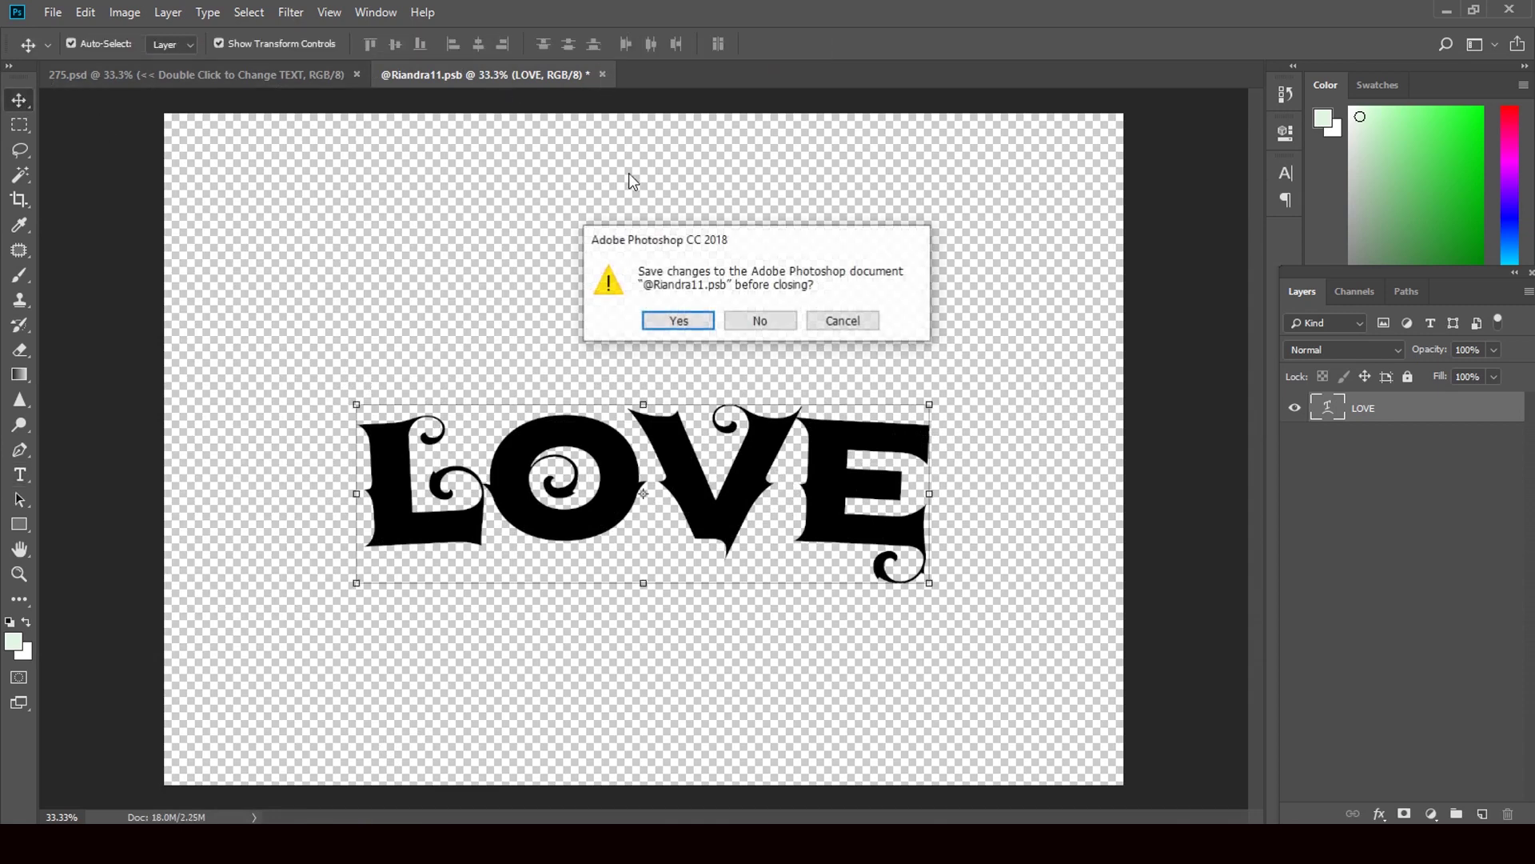
click(678, 320)
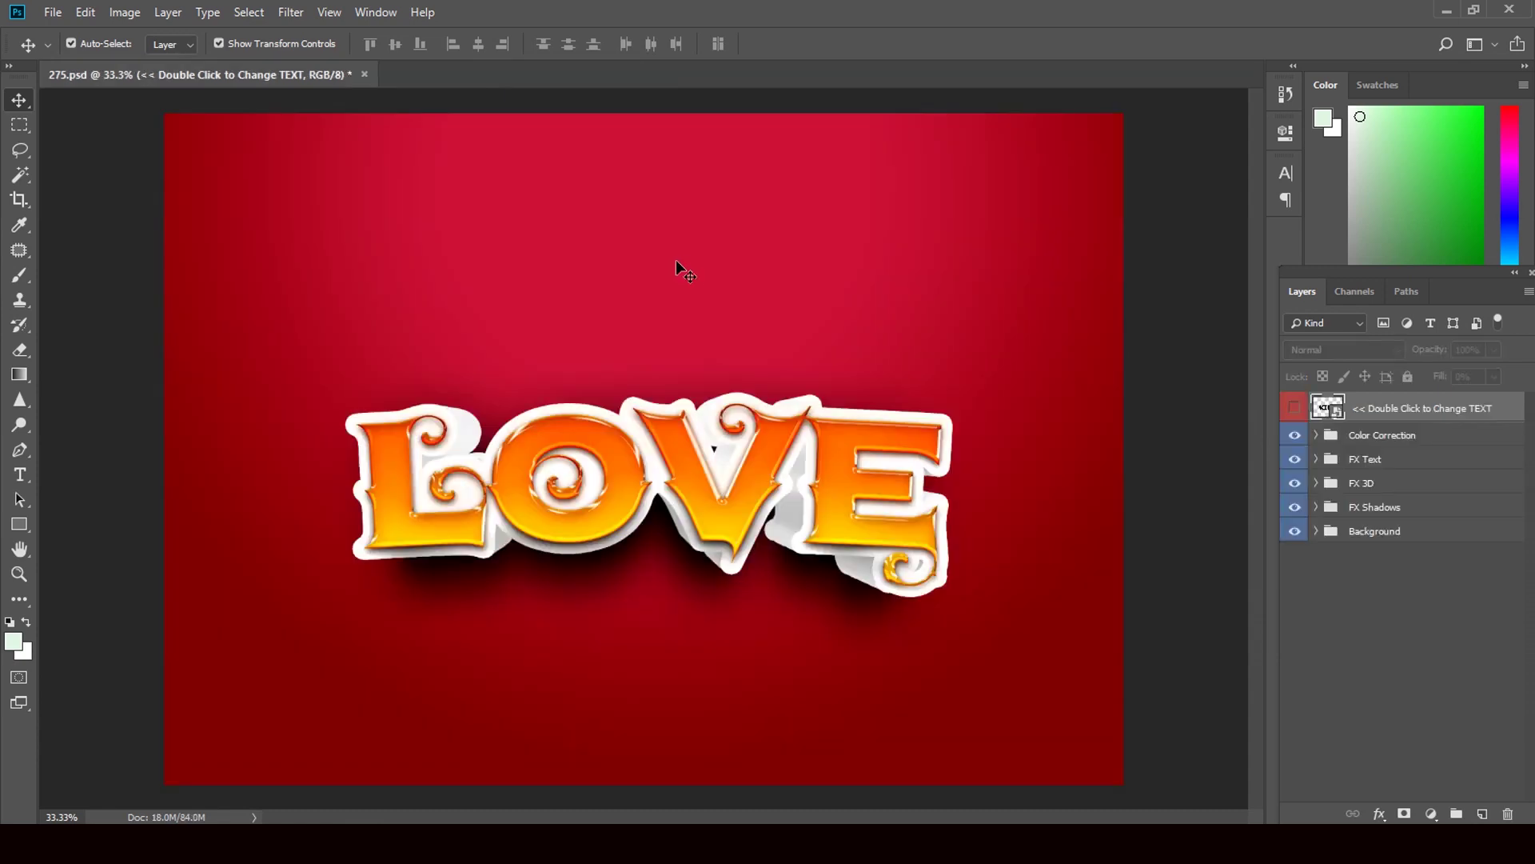
click(1316, 459)
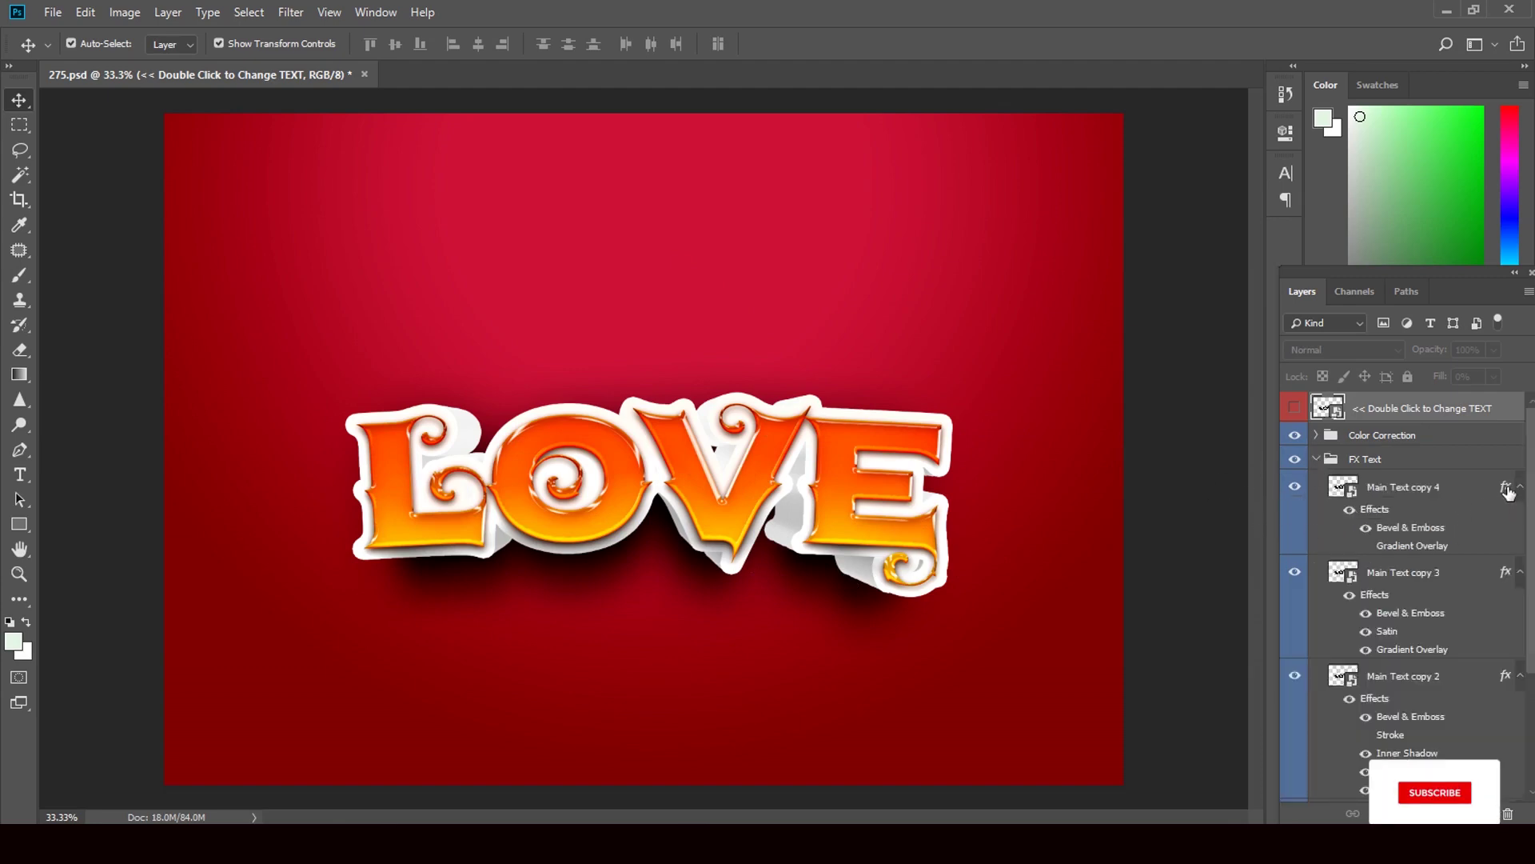
- Give Main Text copy 4 a Bevel & Emboss of Size 18 px, Depth 469%, Soften 5 px
double_click(1507, 488)
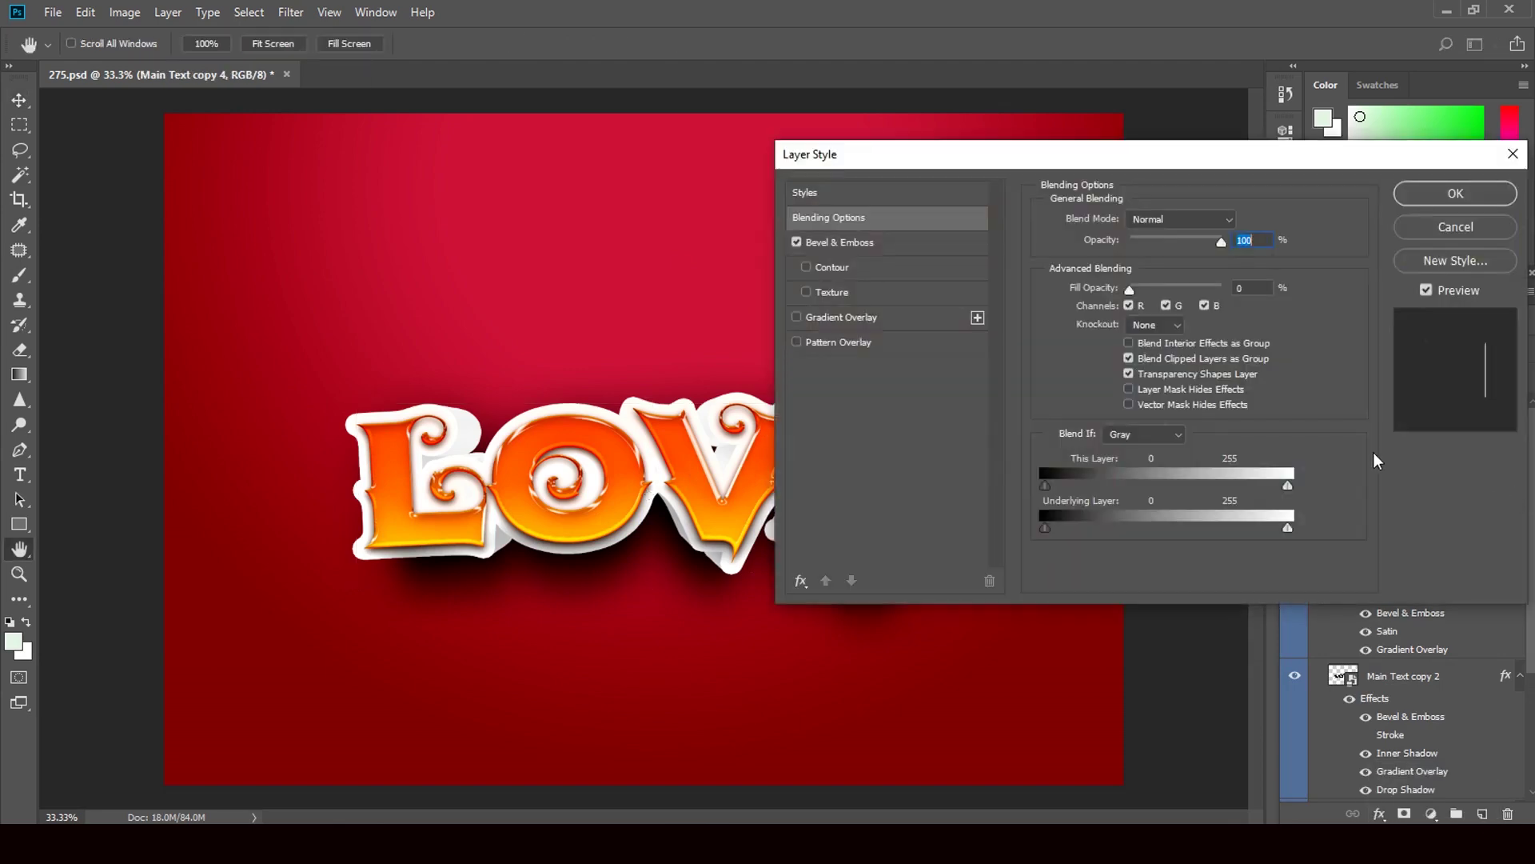
click(841, 241)
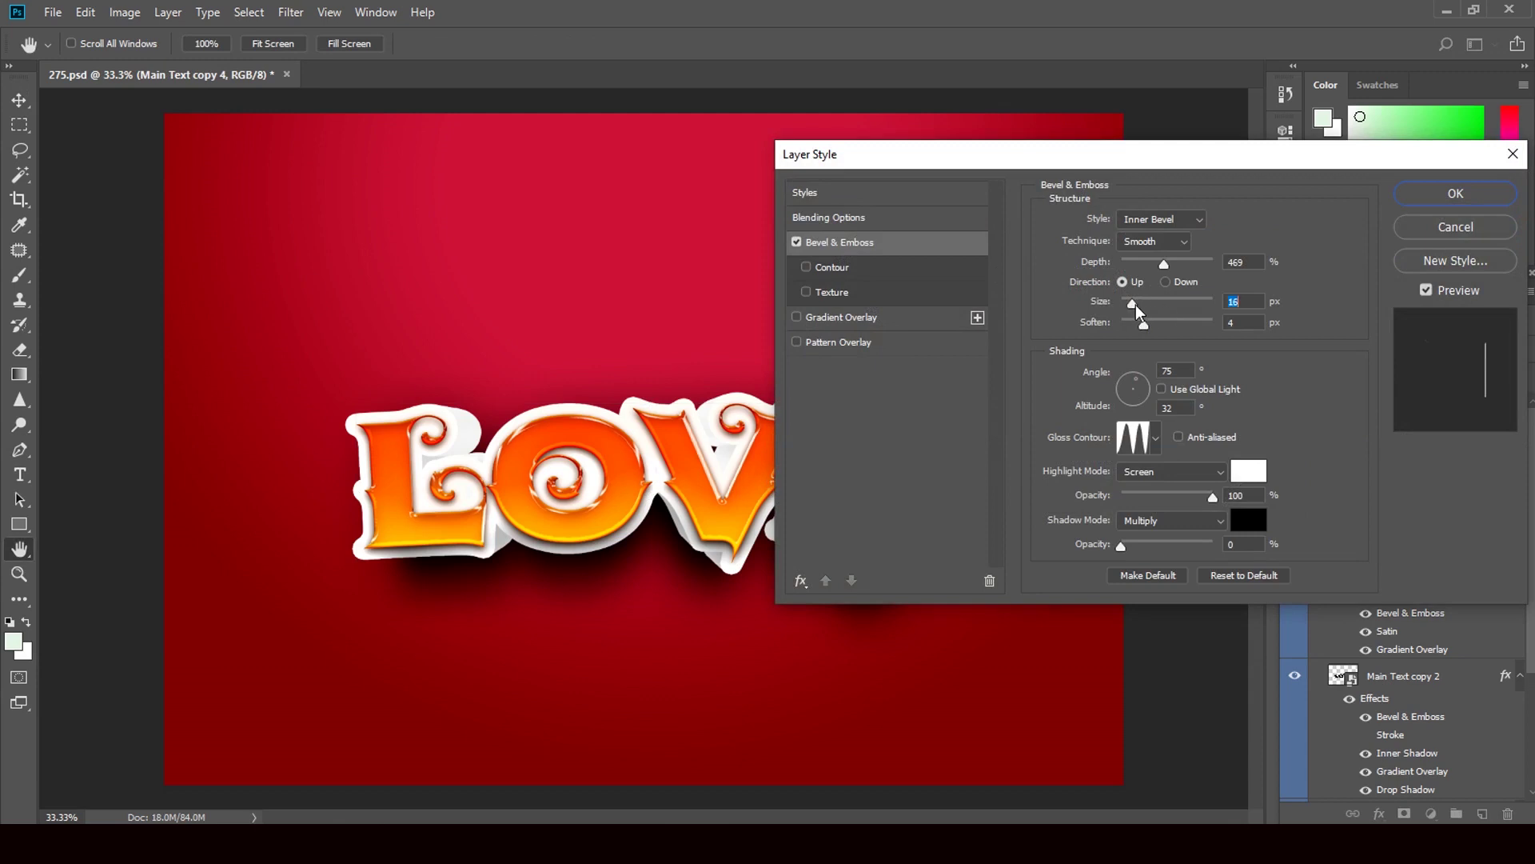
mouse_move(1133, 303)
mouse_down()
mouse_move(1160, 303)
mouse_move(1135, 305)
mouse_up()
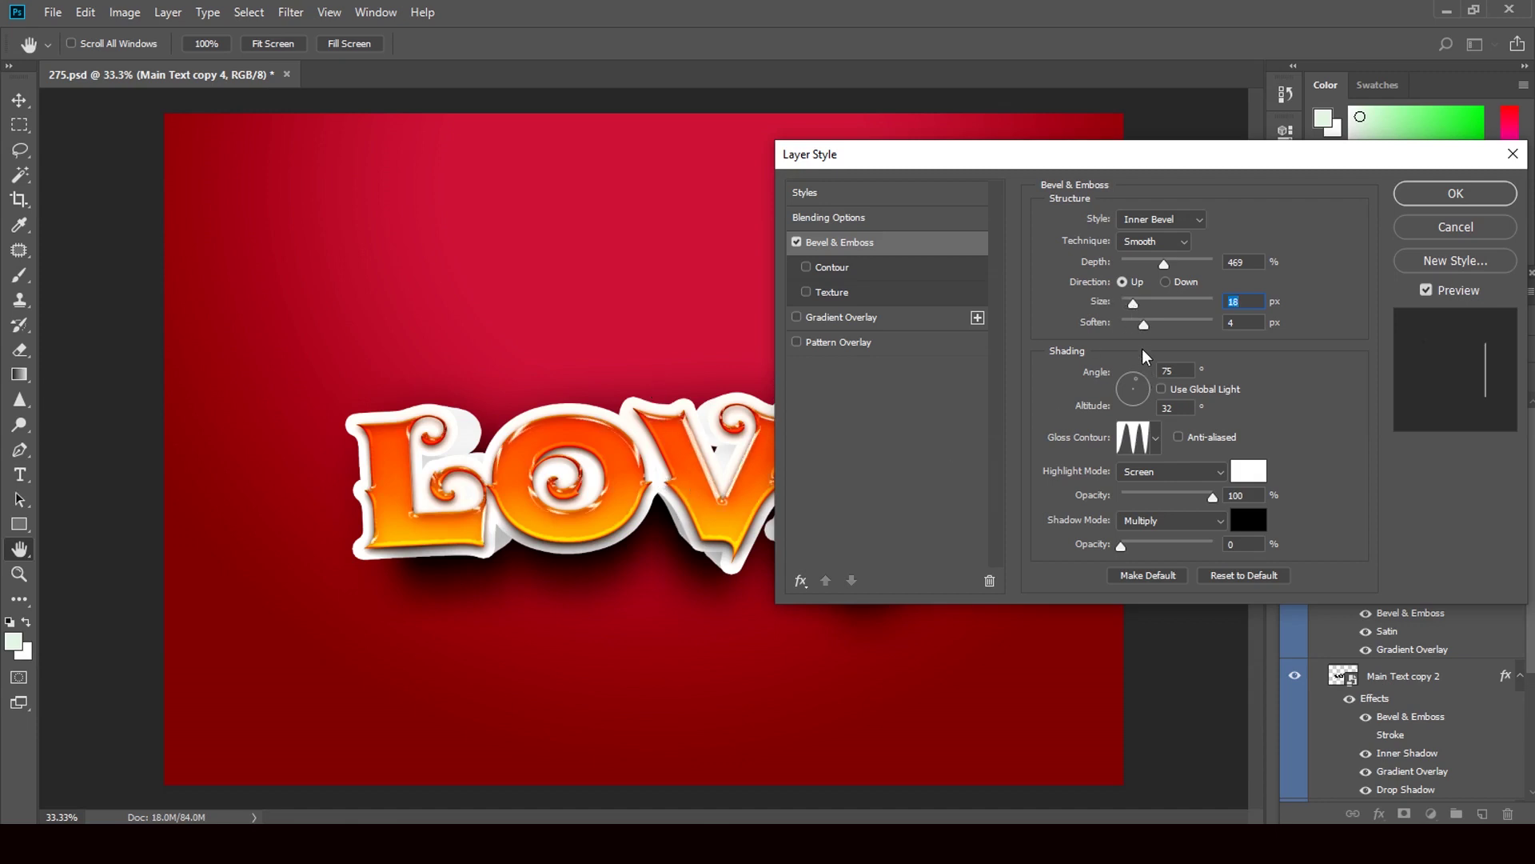
drag(1146, 325, 1167, 323)
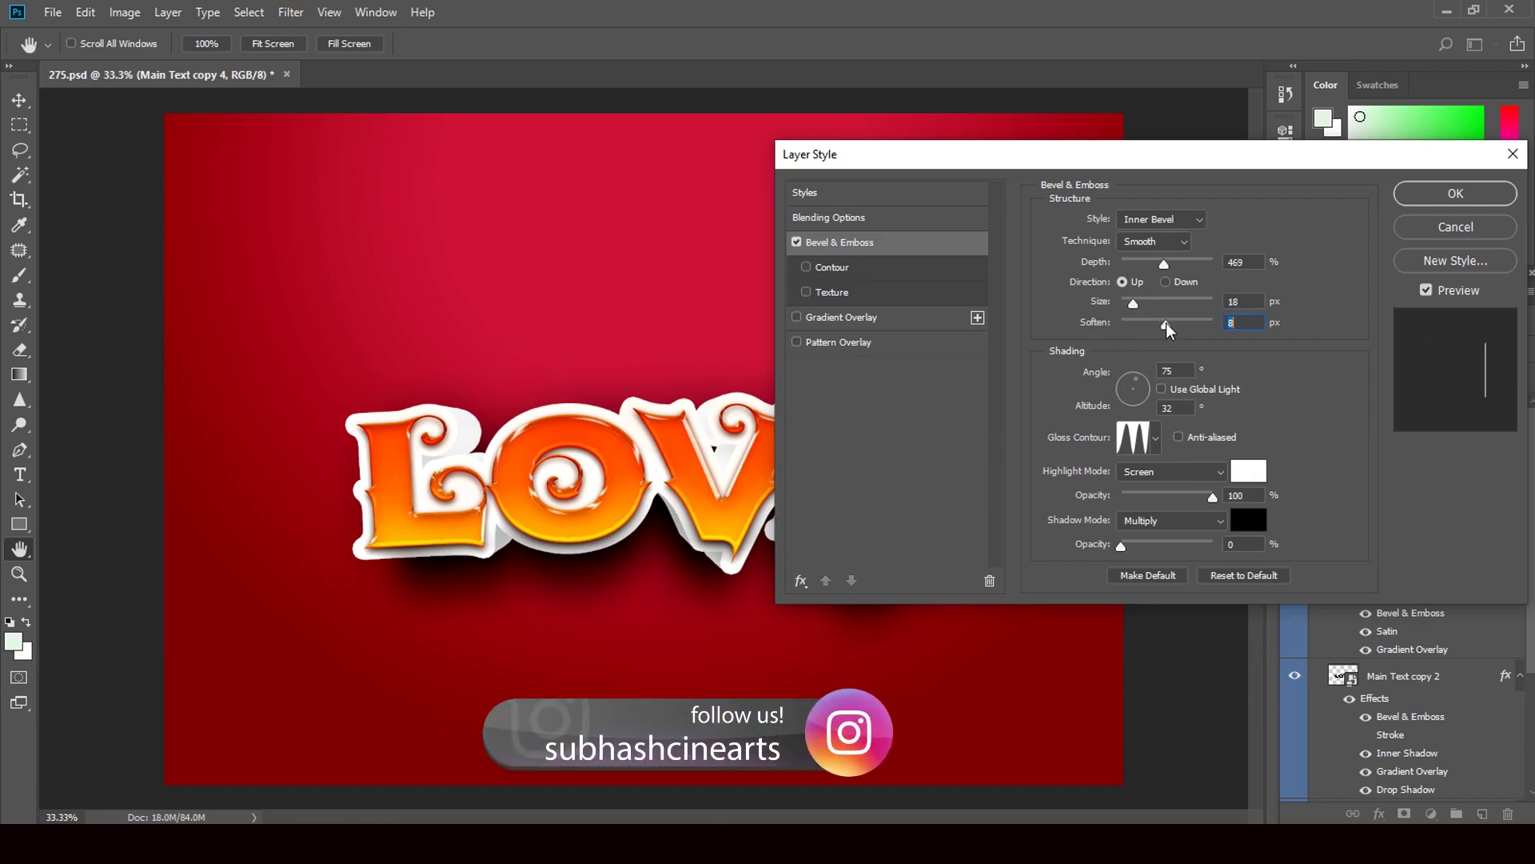
drag(1163, 333, 1154, 337)
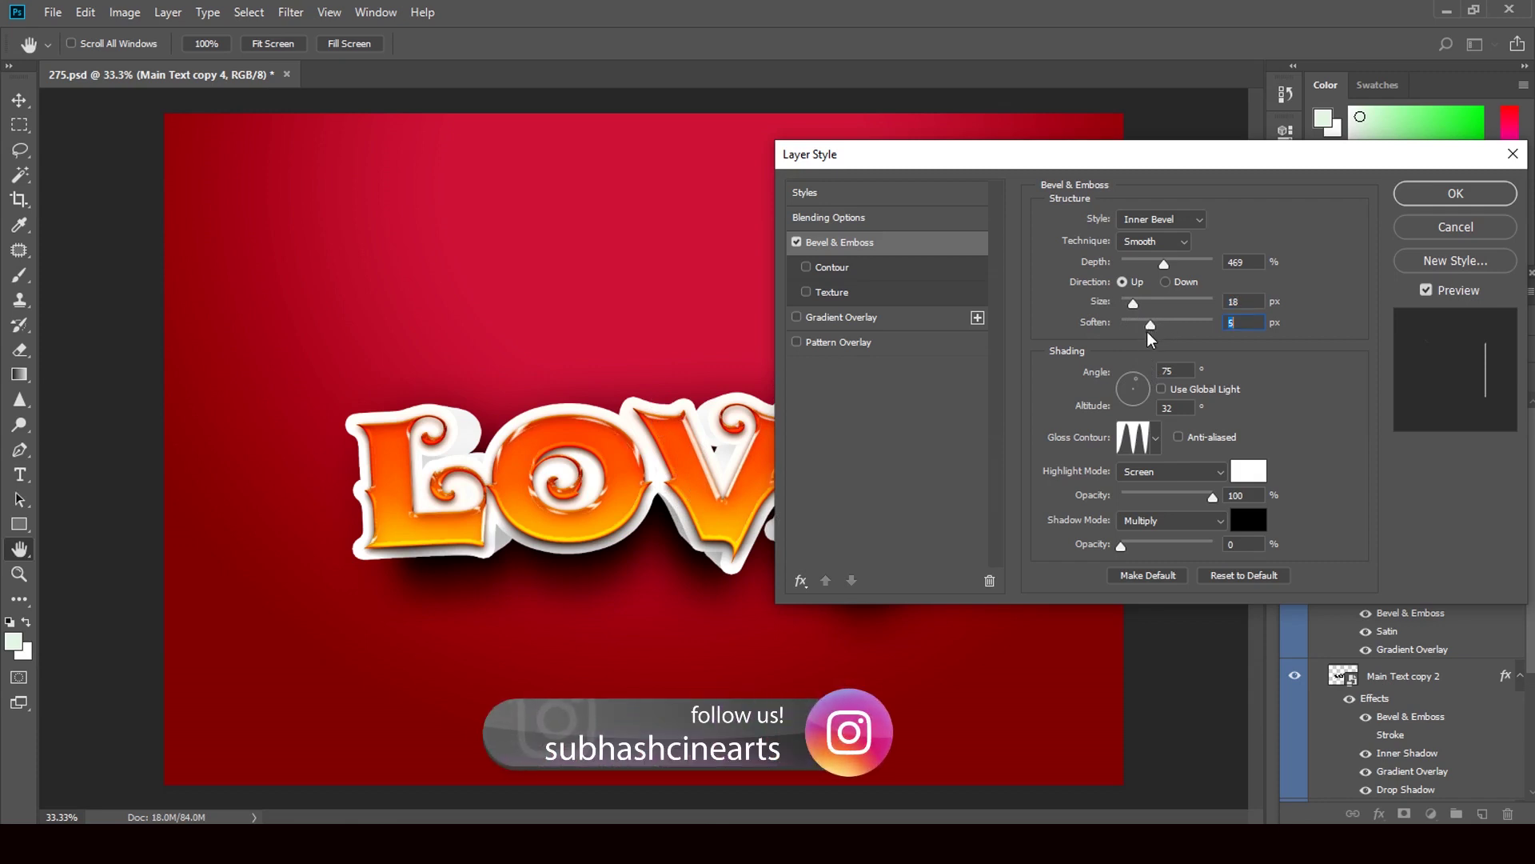
click(1431, 195)
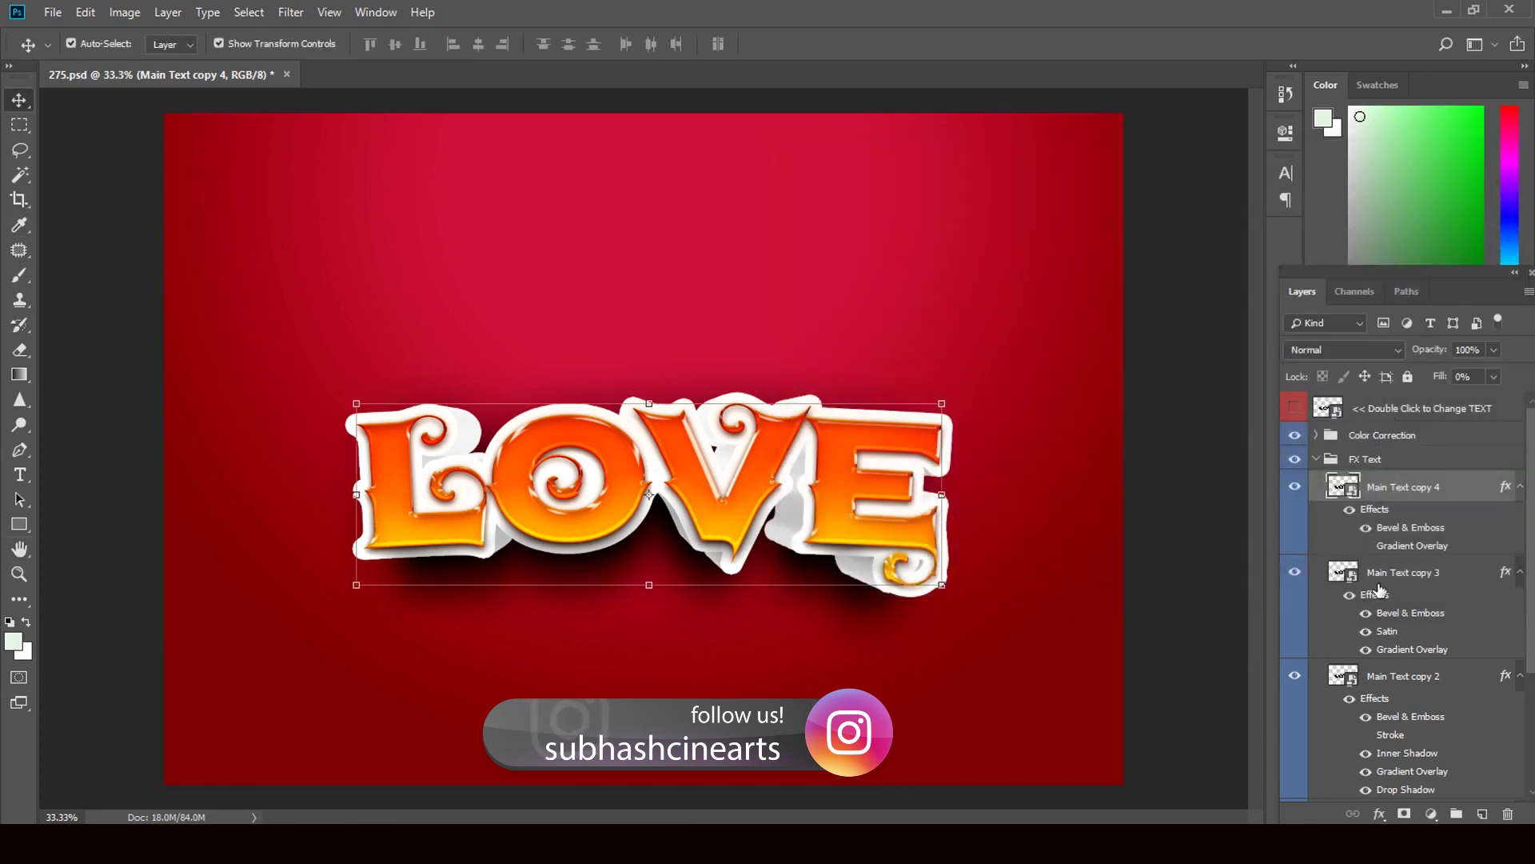
- Set Main Text copy 3's bevel Size to 73 px with gold highlight colour f6d53b
double_click(1506, 572)
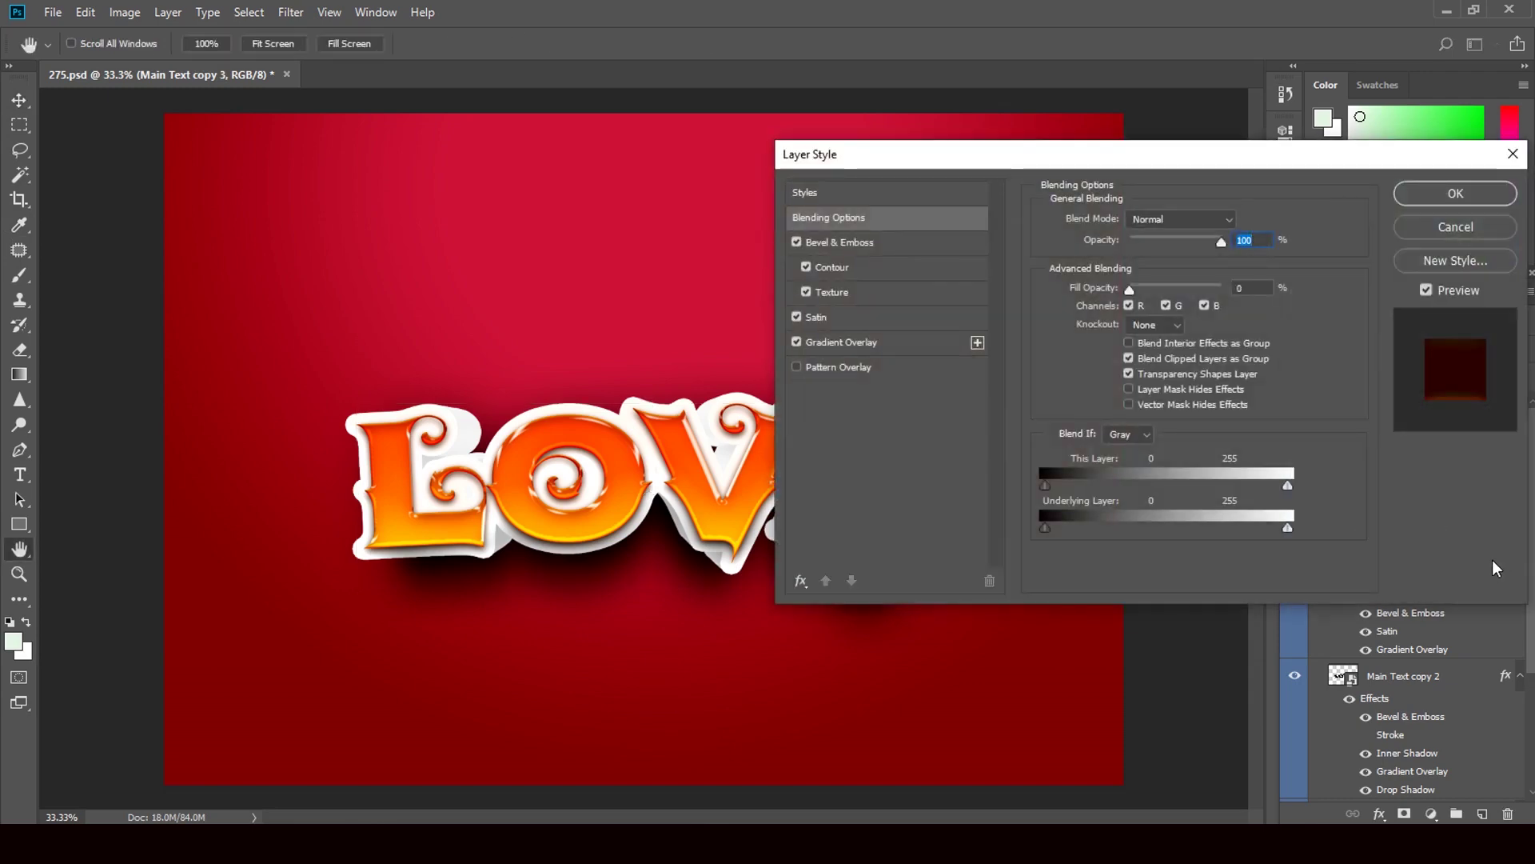
click(881, 247)
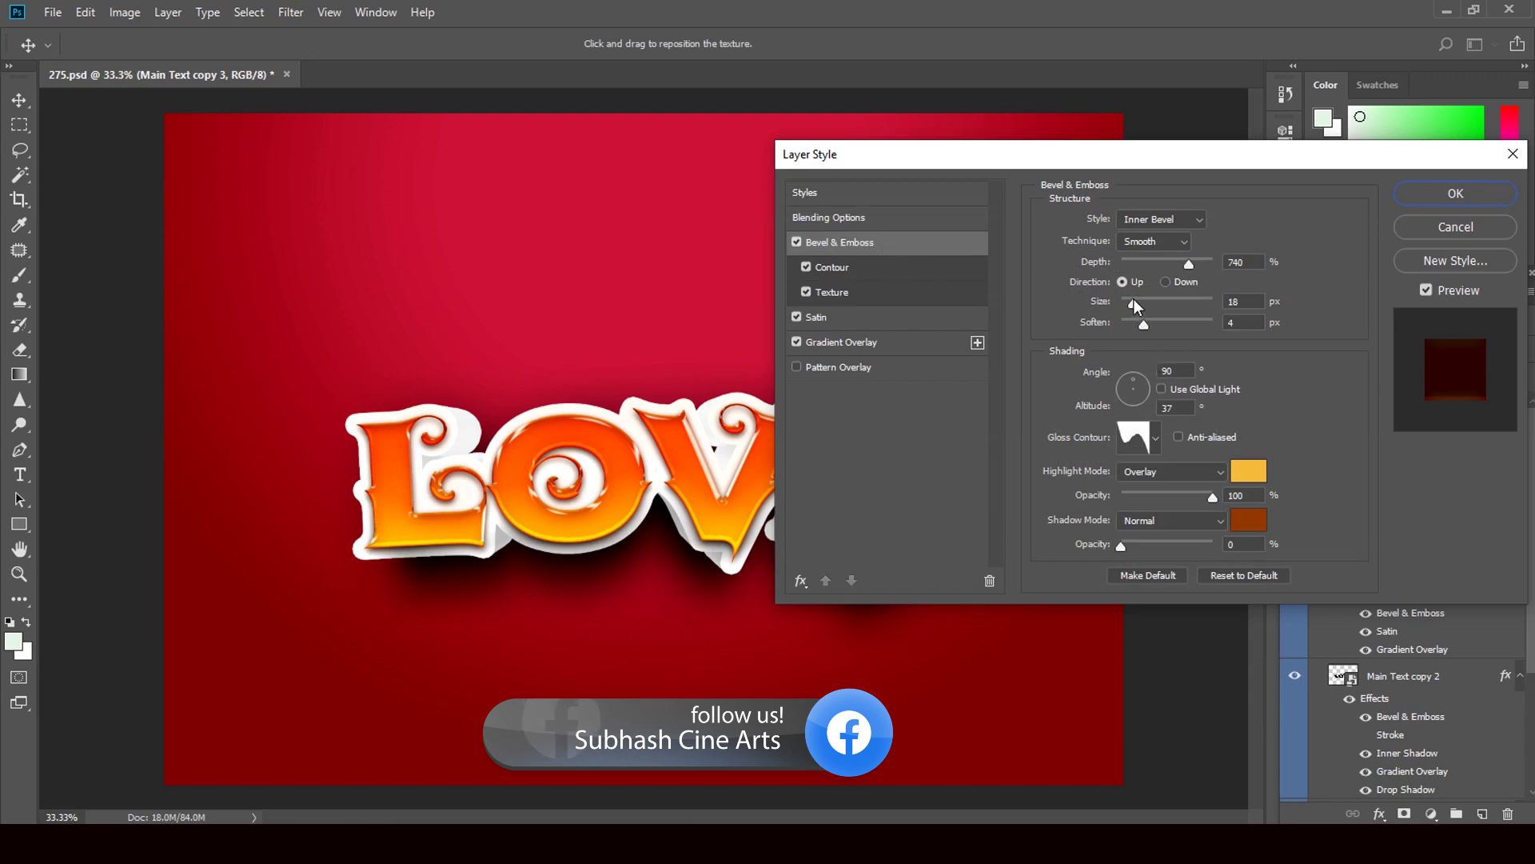
drag(1132, 300, 1153, 295)
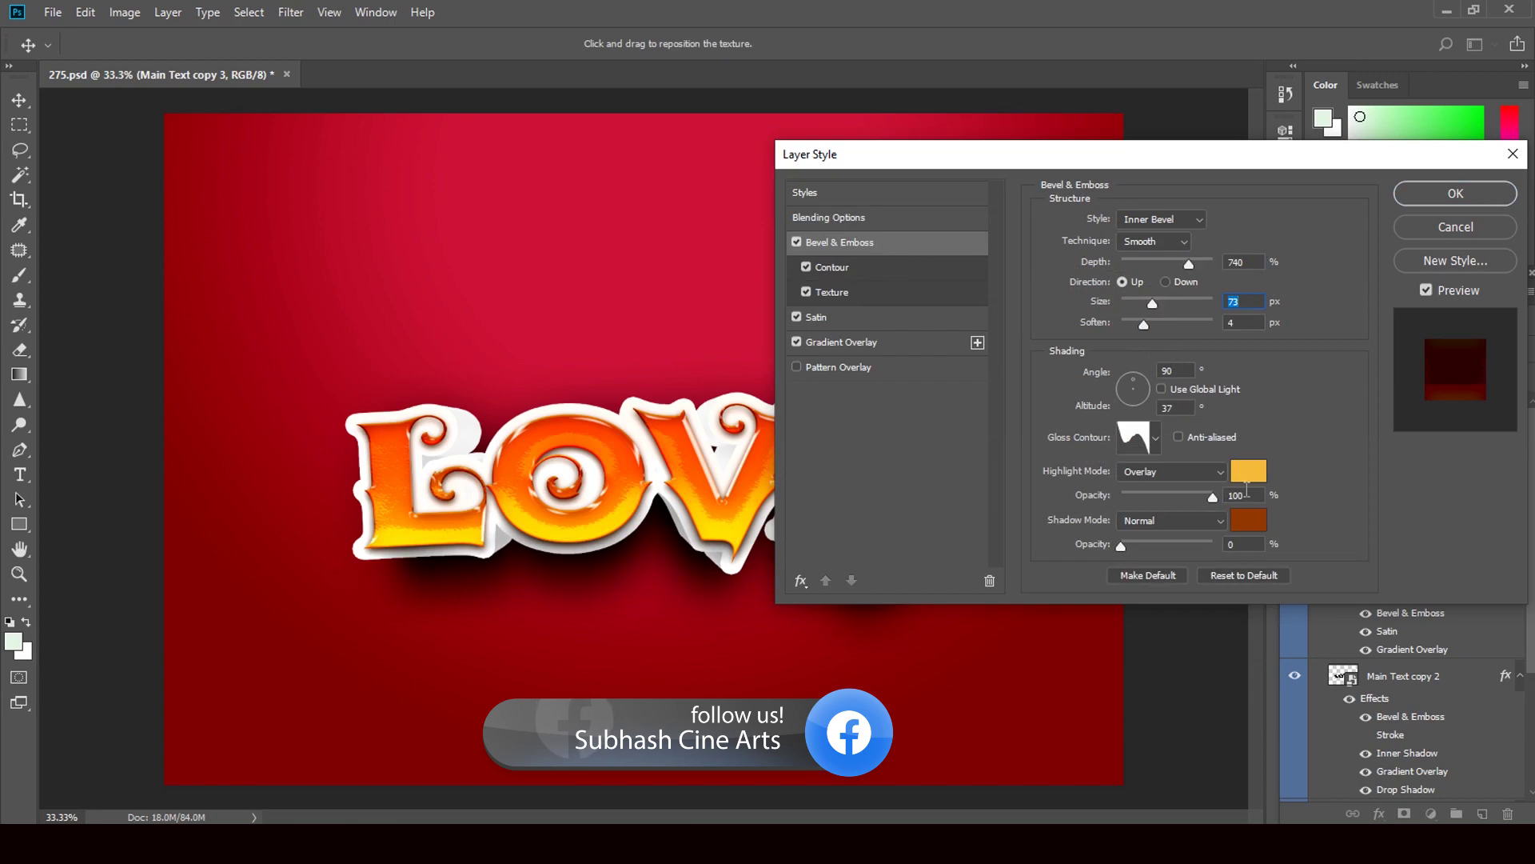
click(1249, 475)
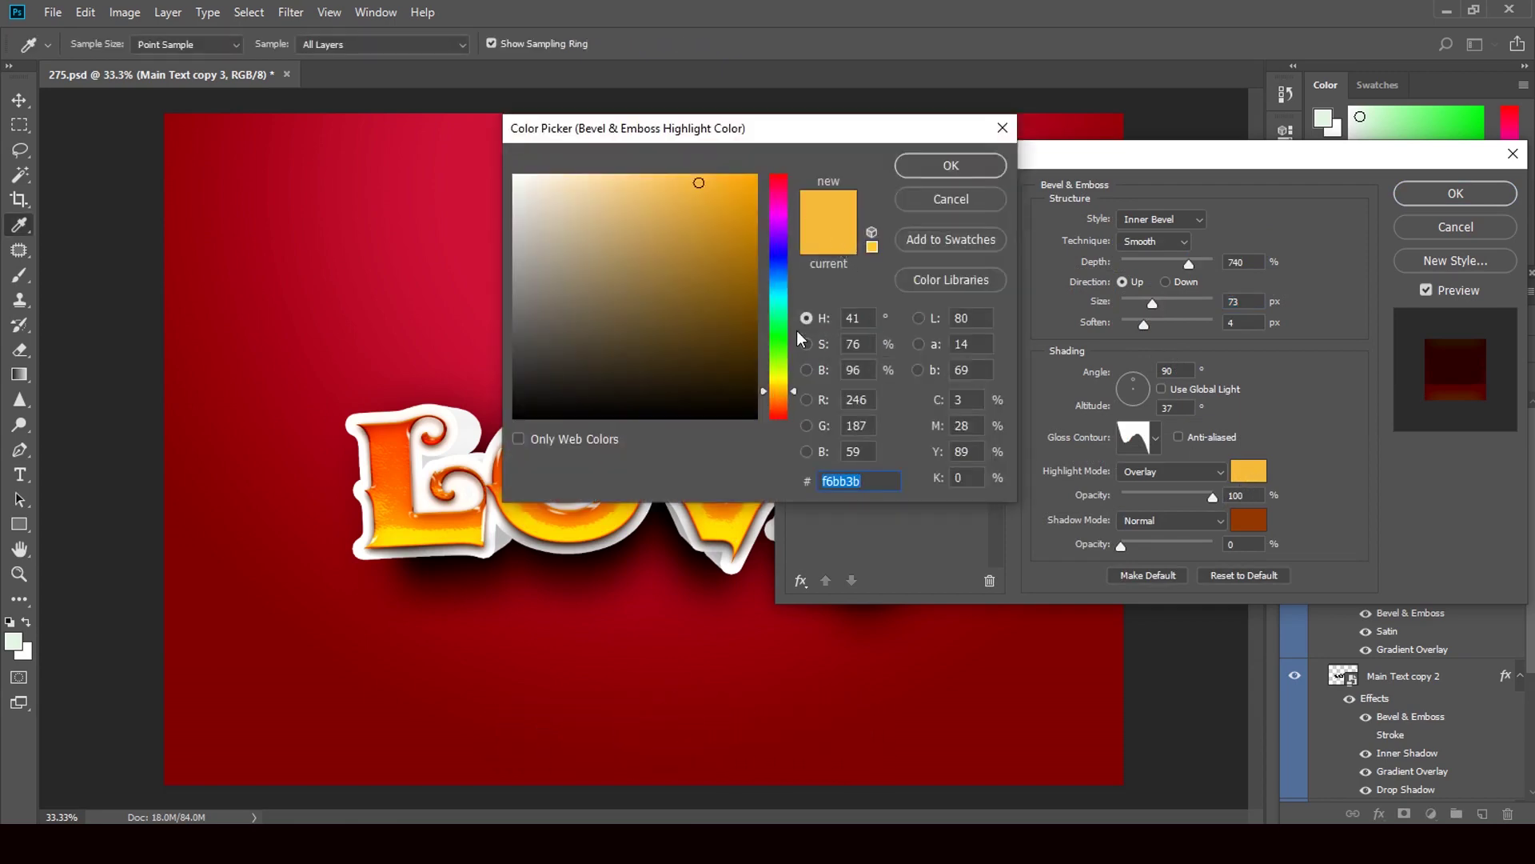
drag(785, 387, 784, 377)
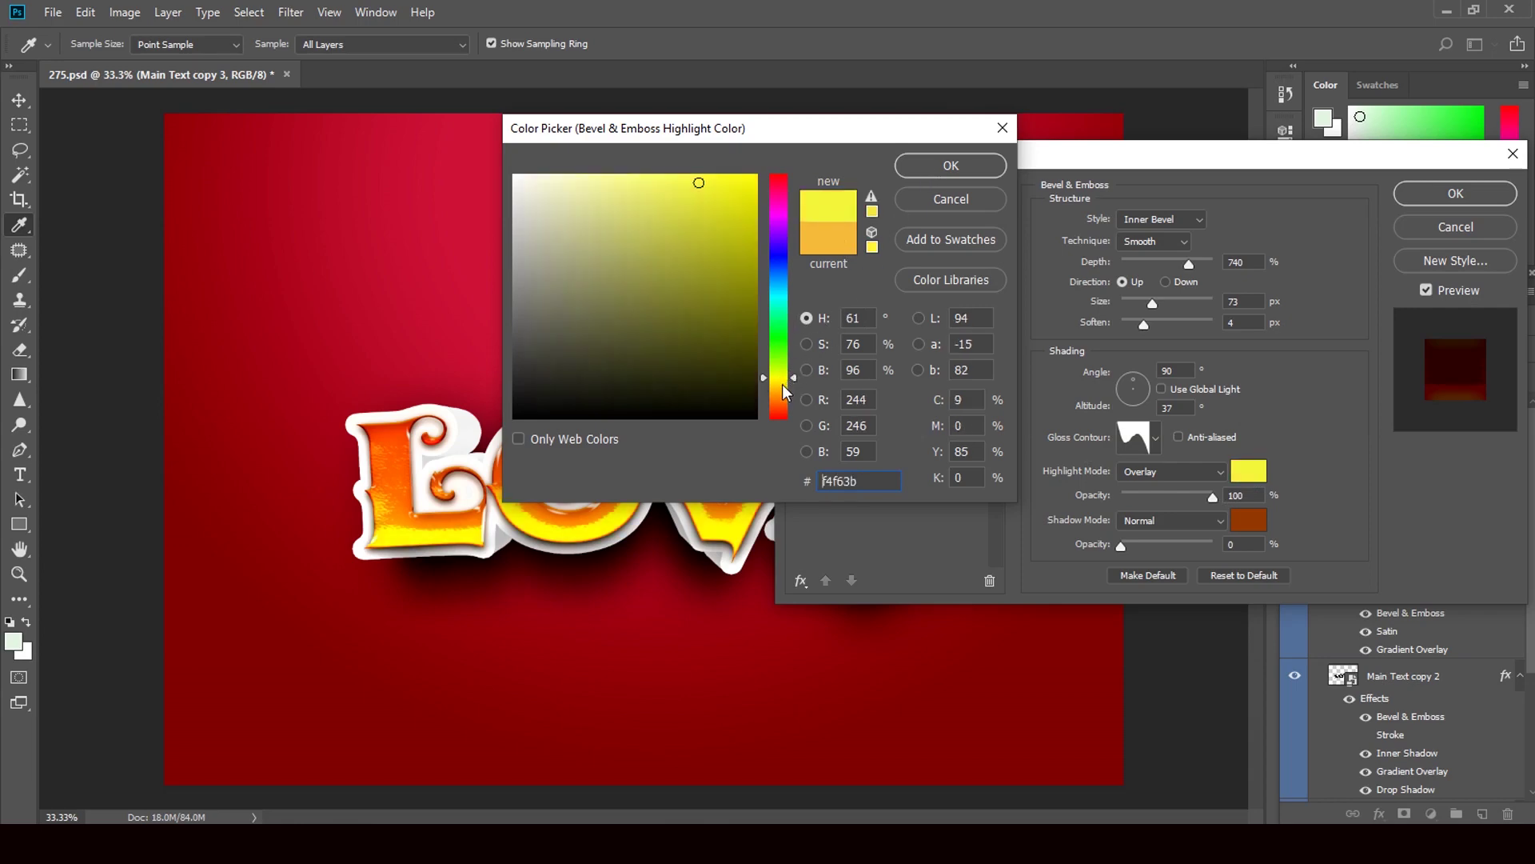
click(783, 385)
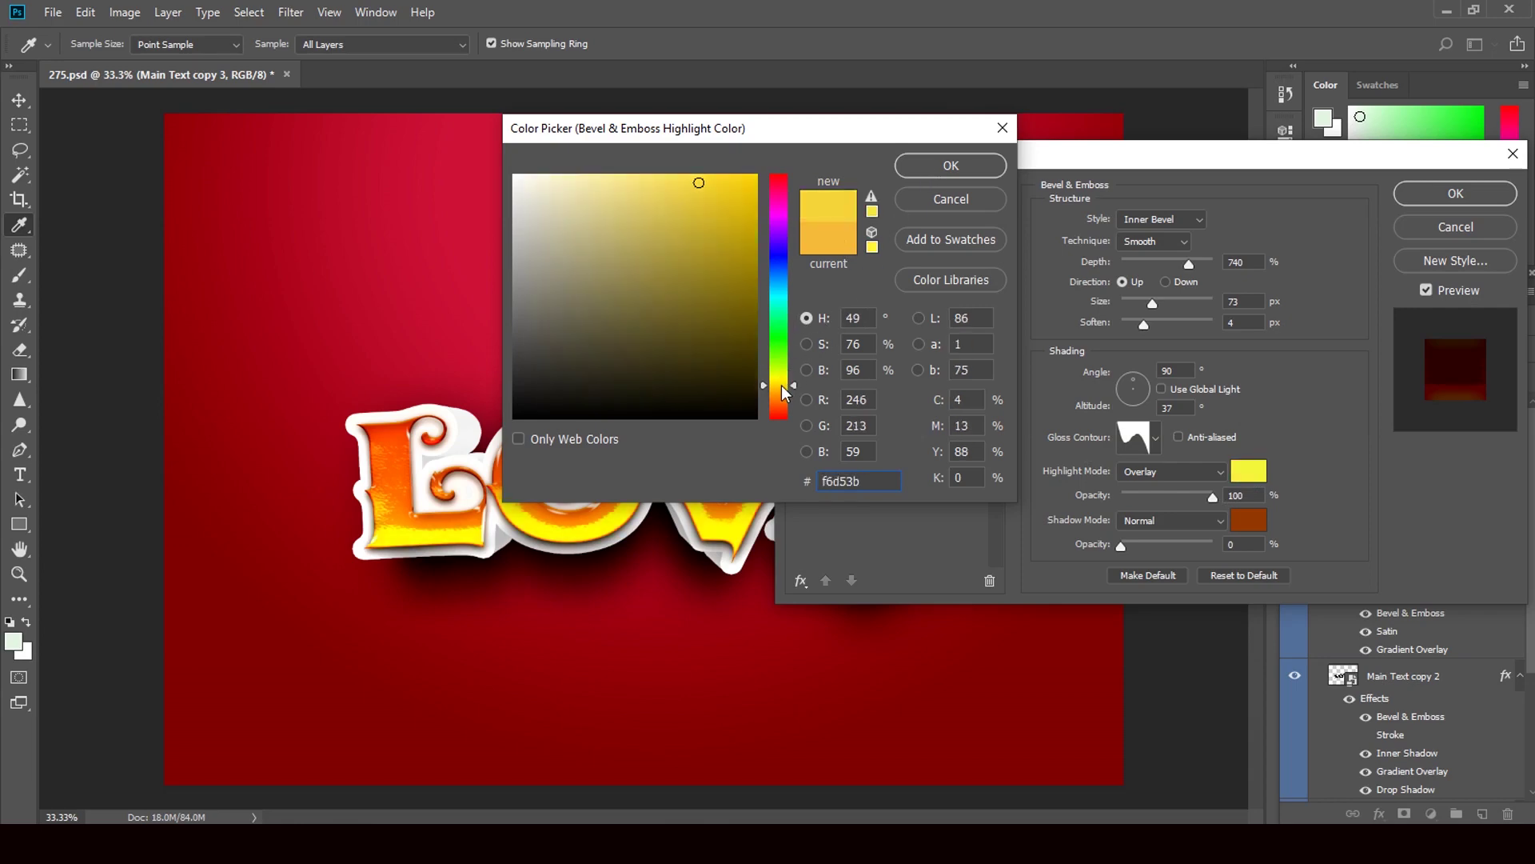
click(950, 166)
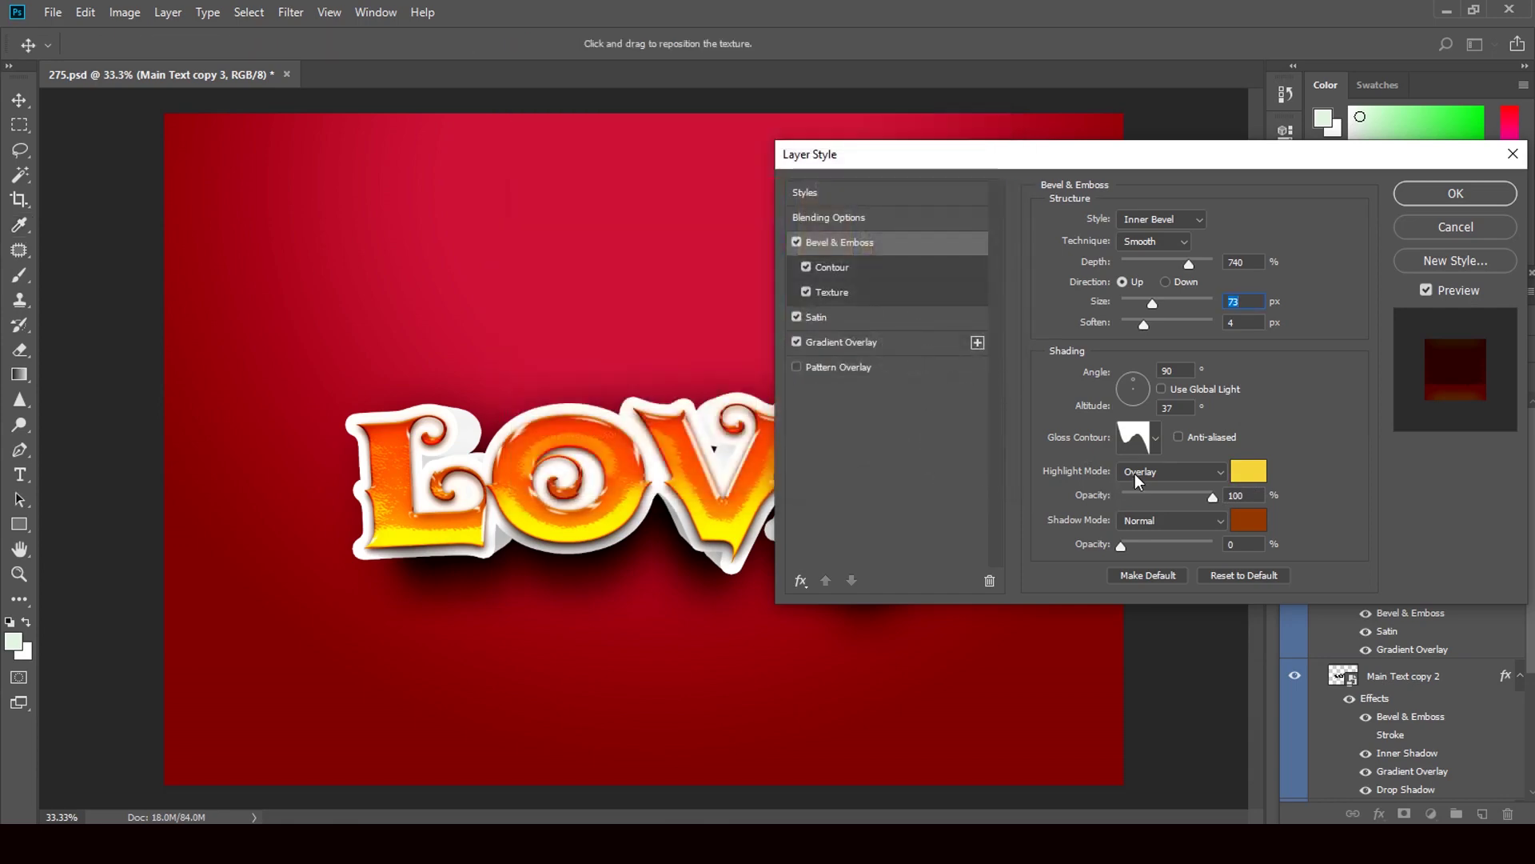
- Try several gloss contour presets, choose the final one, and apply the style
click(1157, 442)
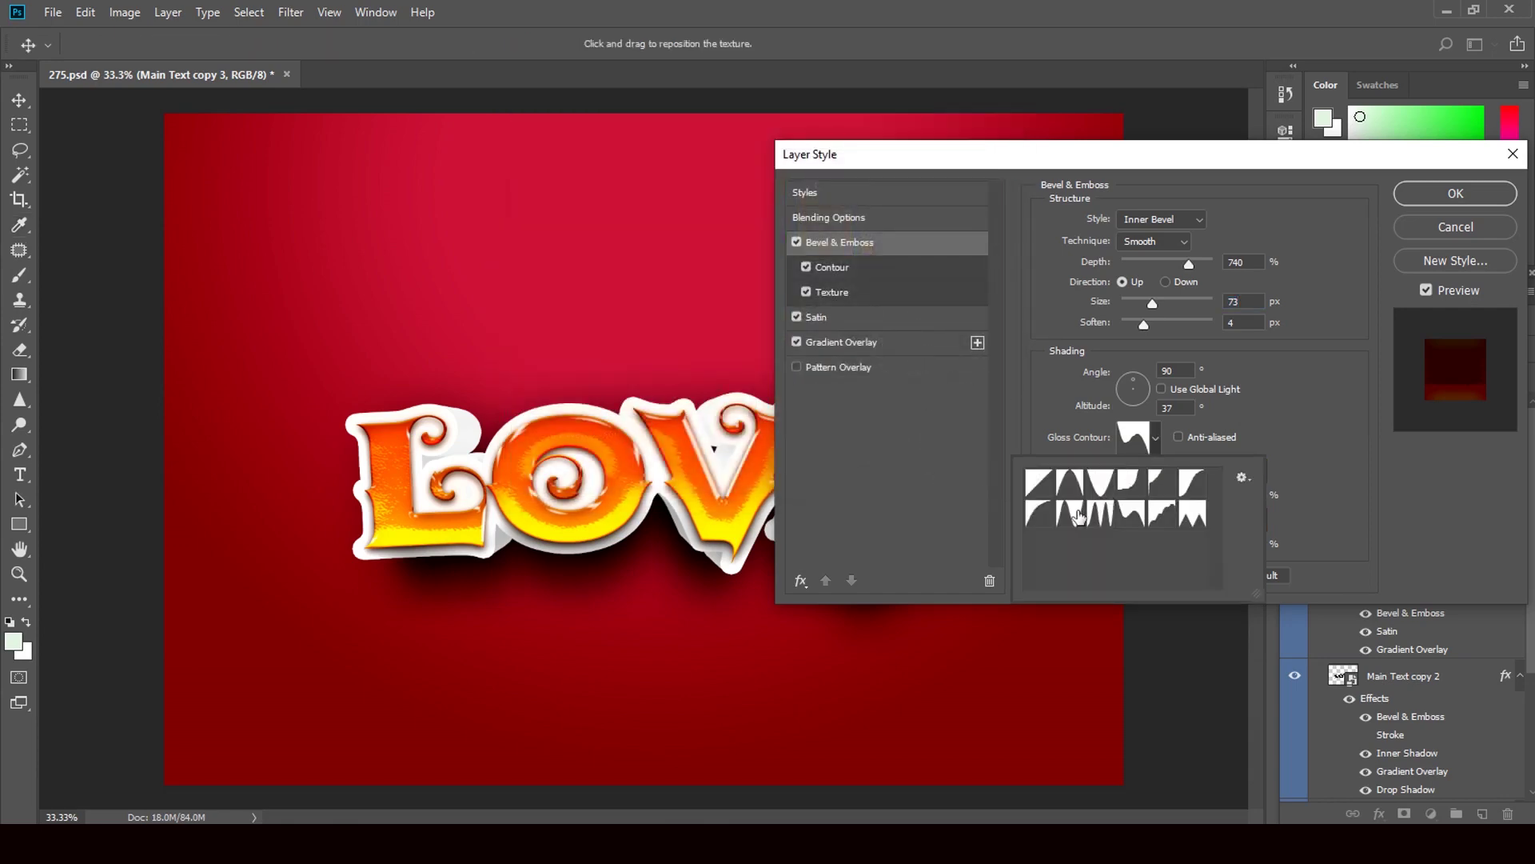
click(1077, 515)
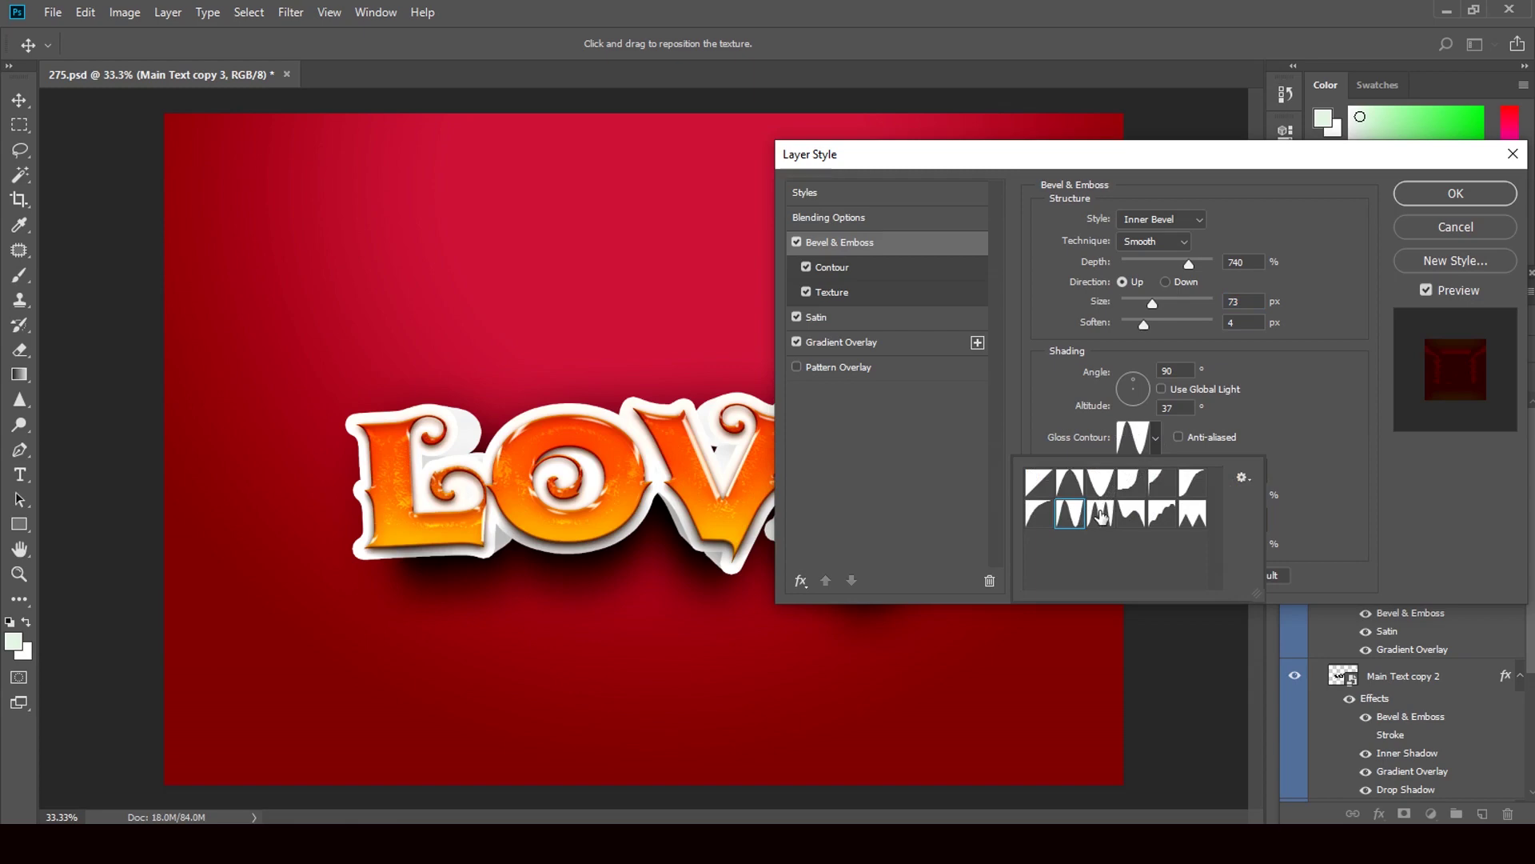
click(1102, 516)
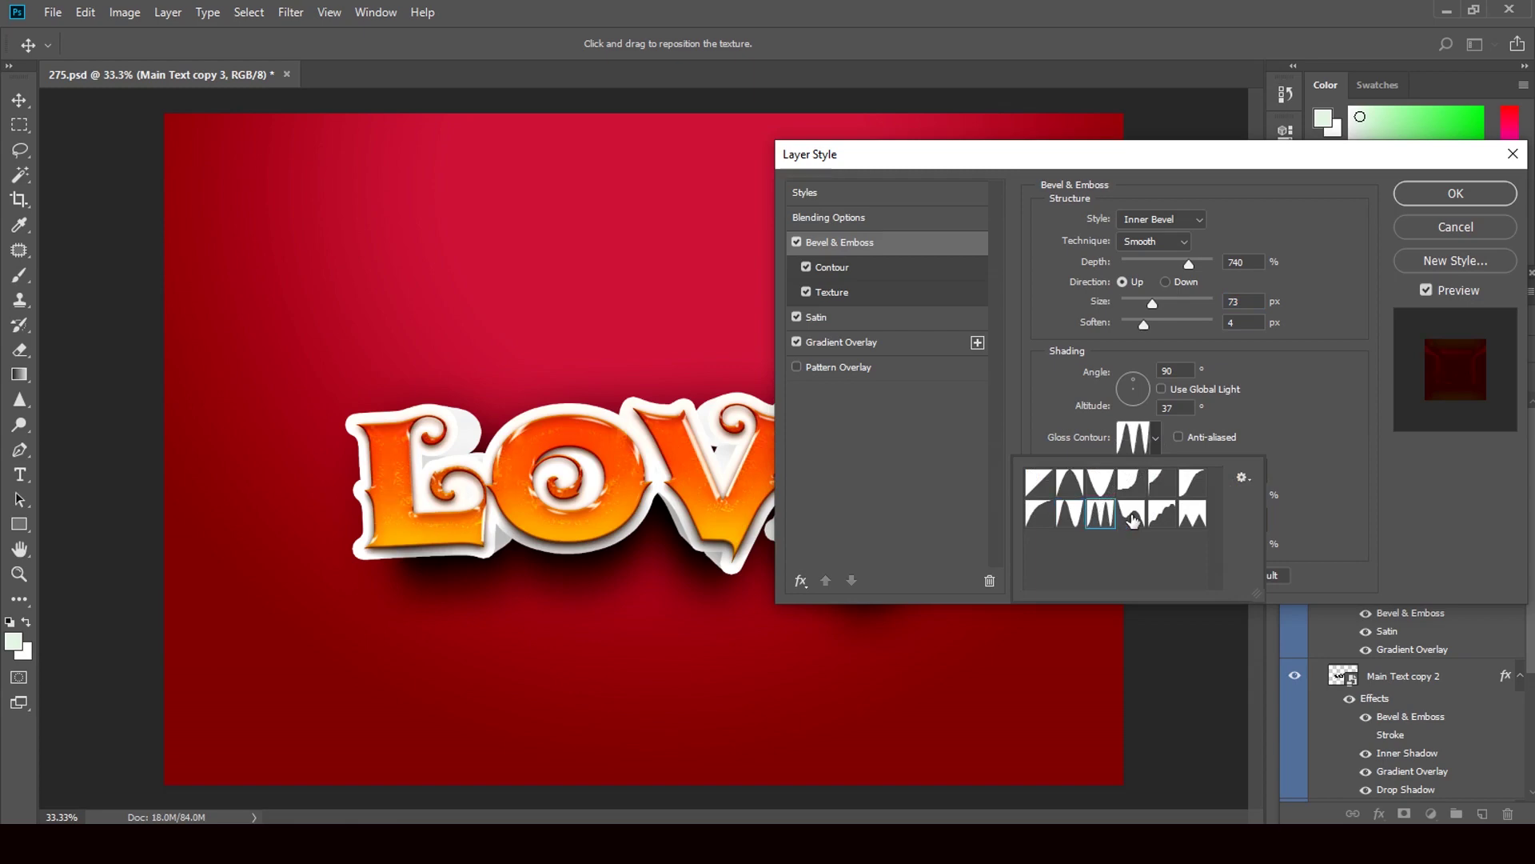
click(1133, 515)
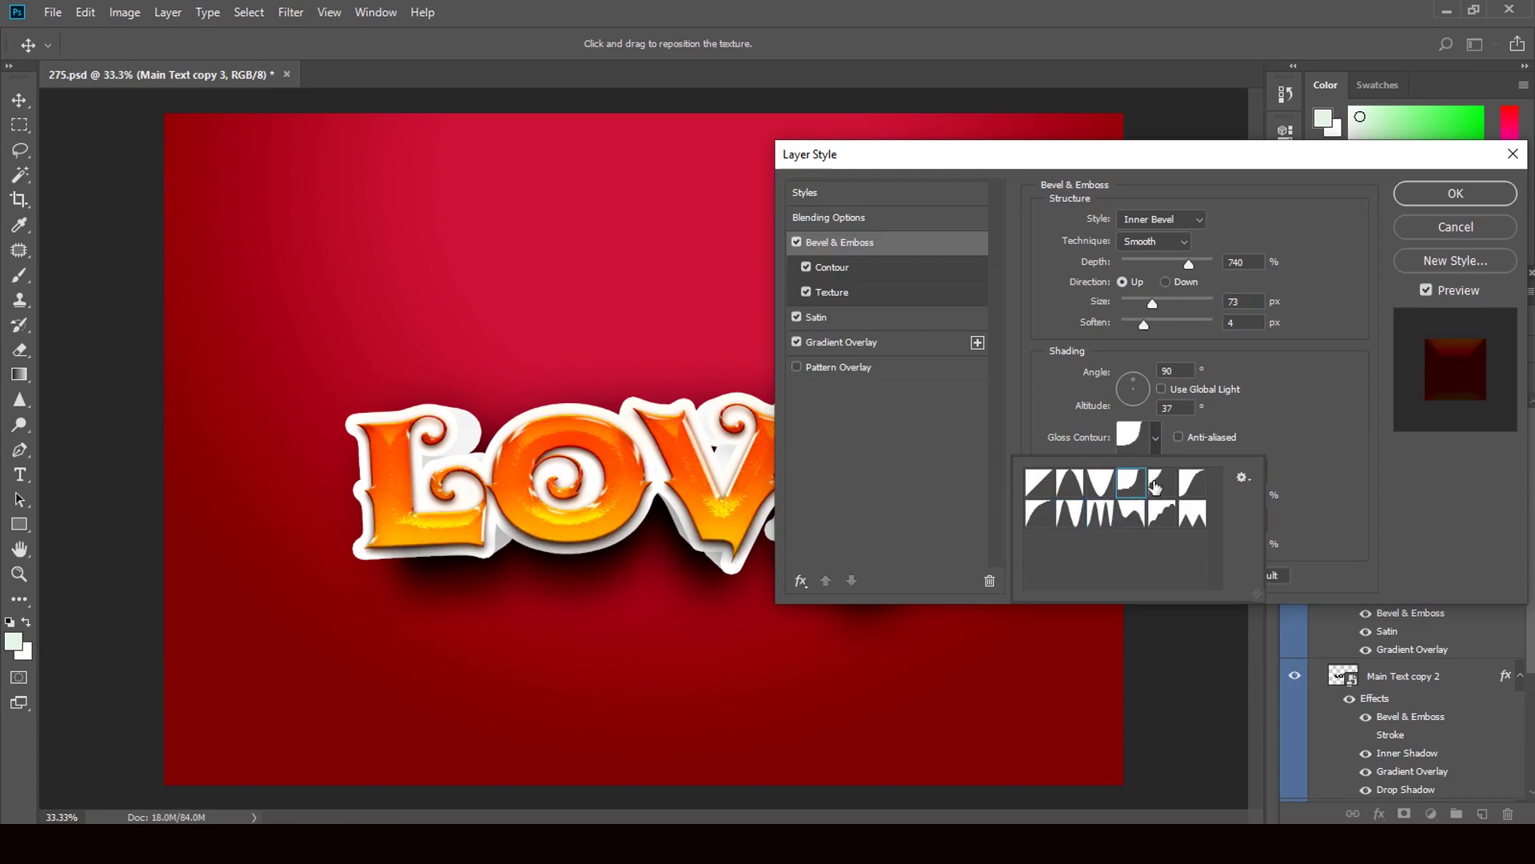
click(1158, 483)
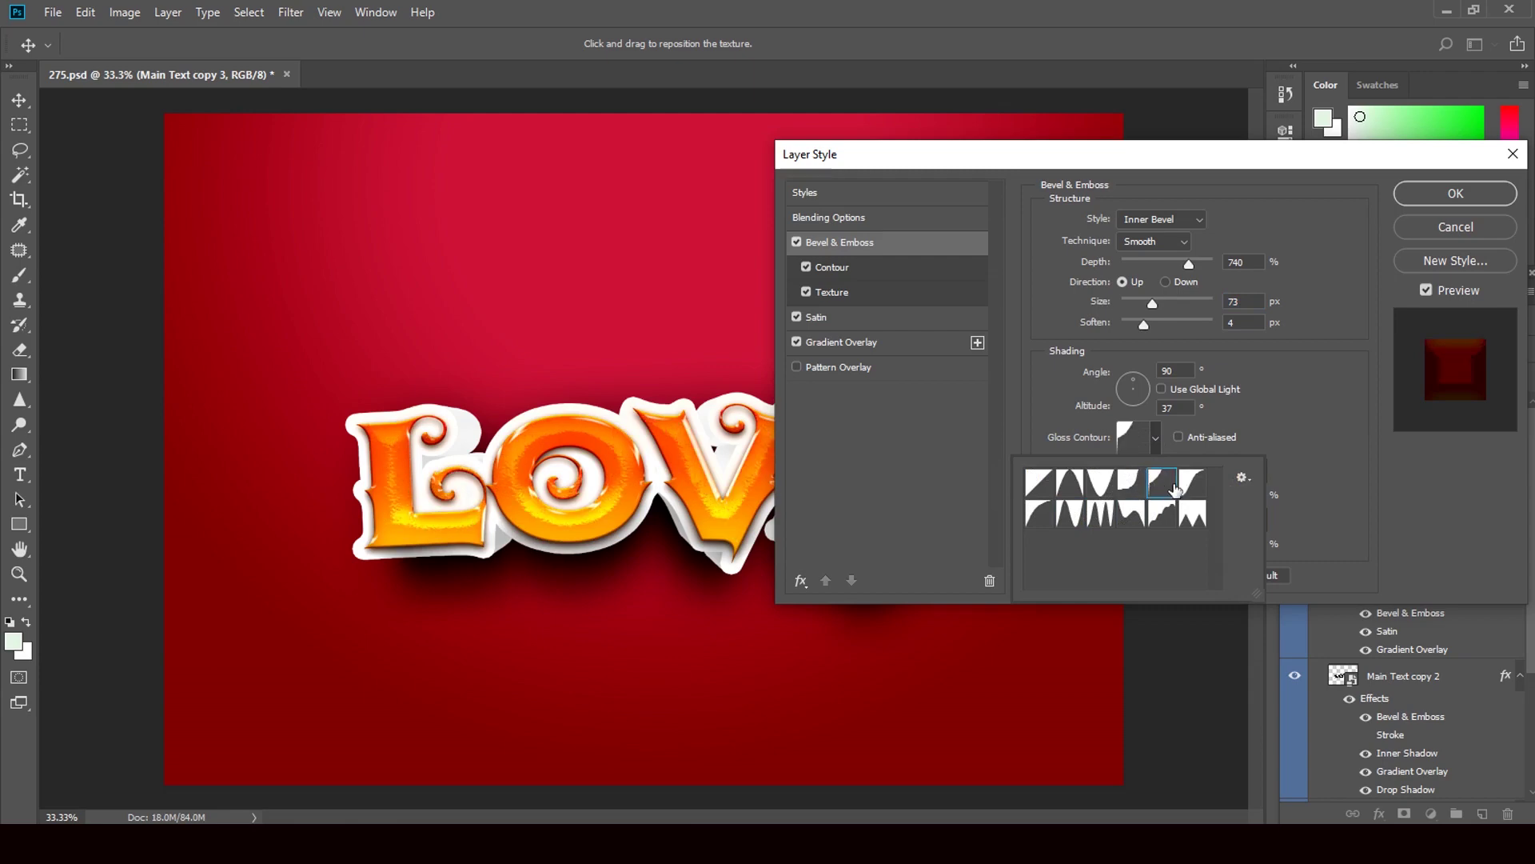
click(1186, 489)
drag(1161, 489, 1035, 559)
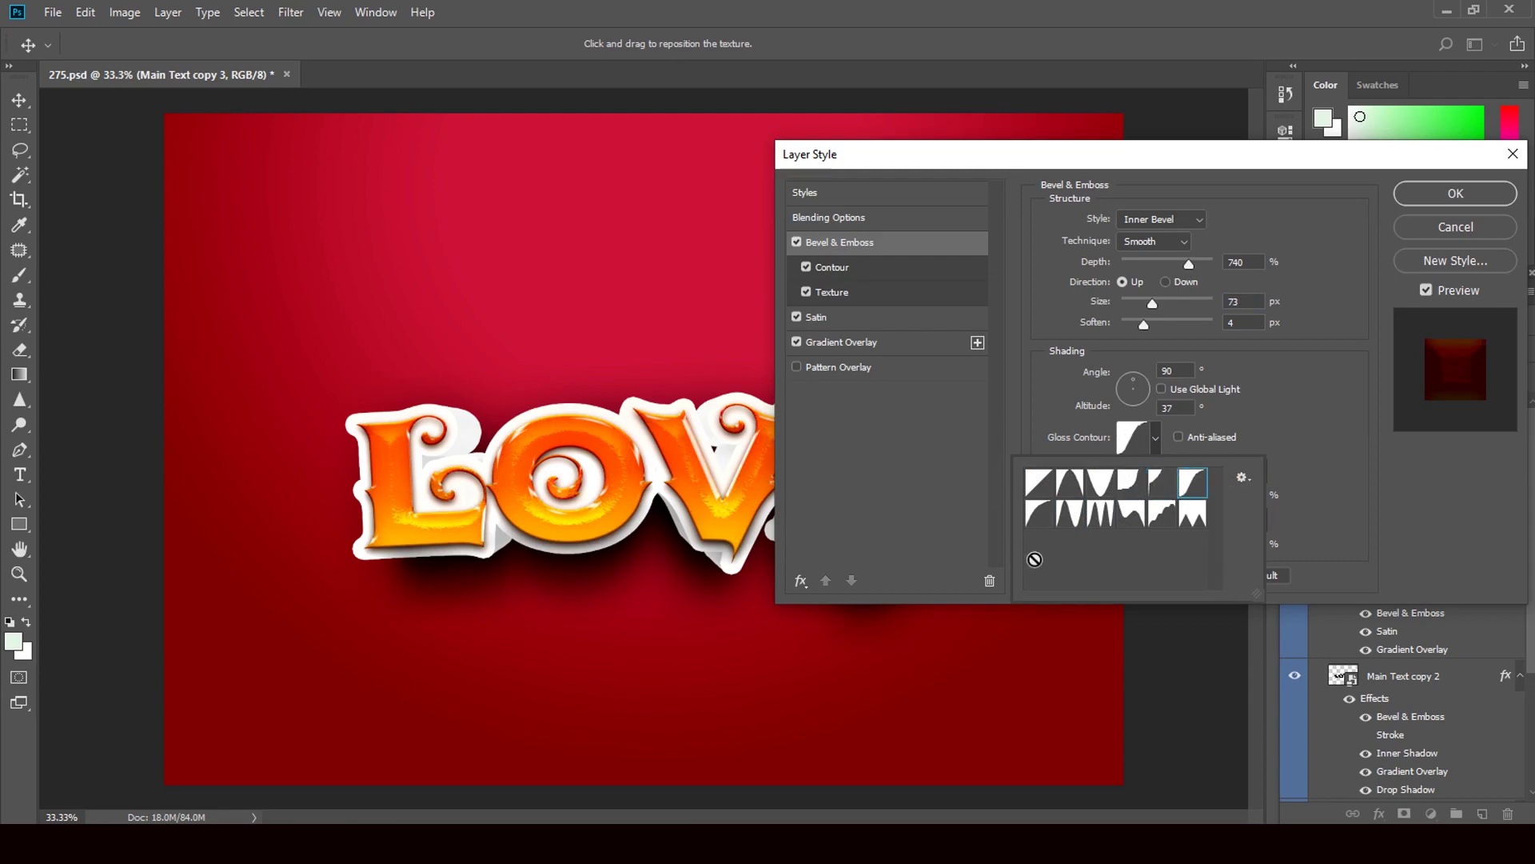
click(1041, 513)
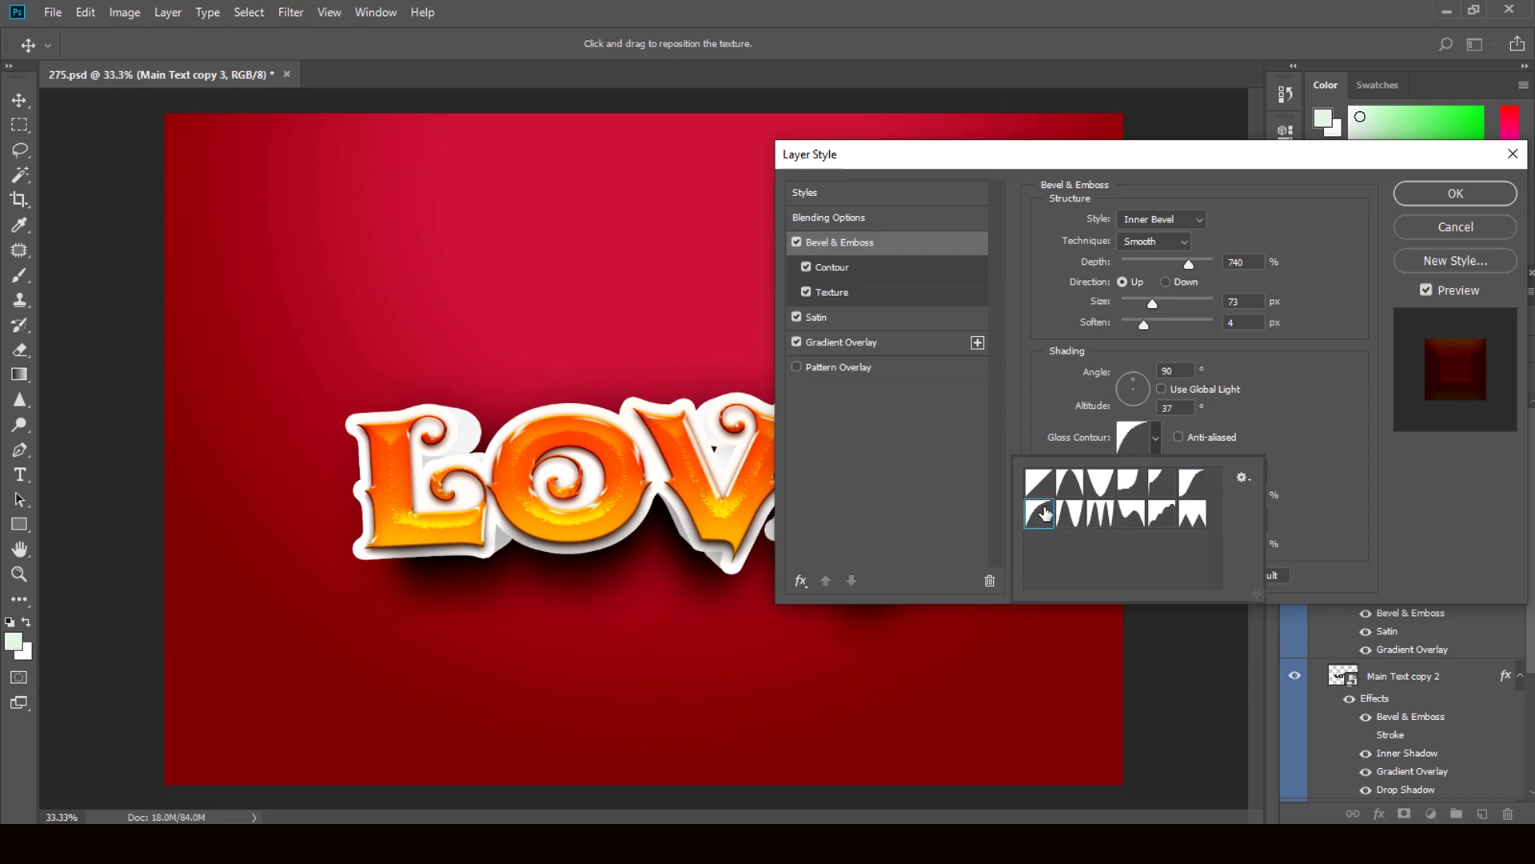
click(1430, 200)
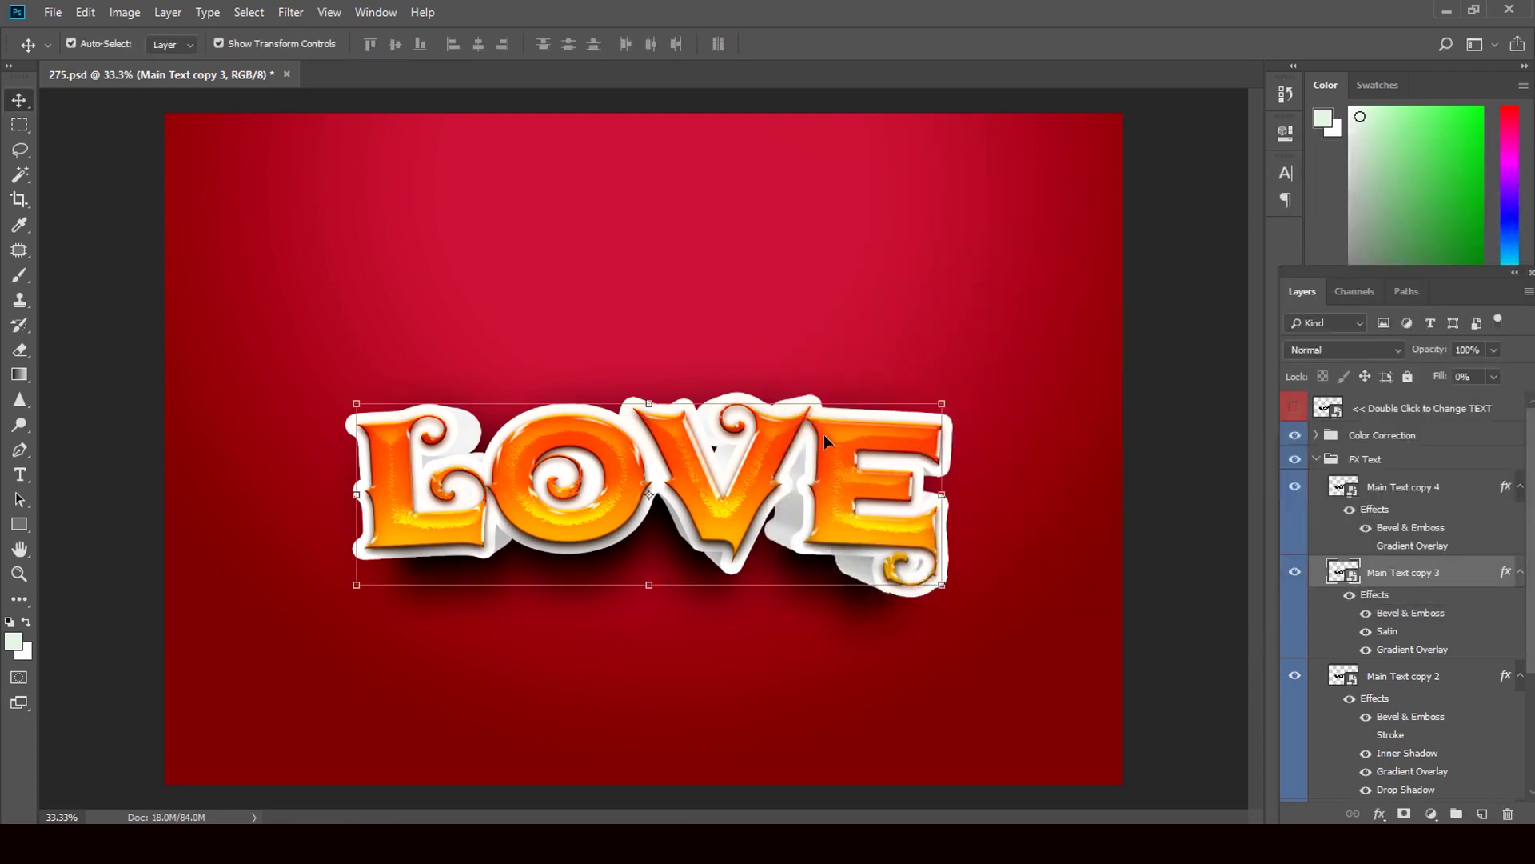
- Set Main Text copy 2's bevel to Size 35 px and Depth 53%, zooming in to check it
click(1500, 679)
double_click(1472, 662)
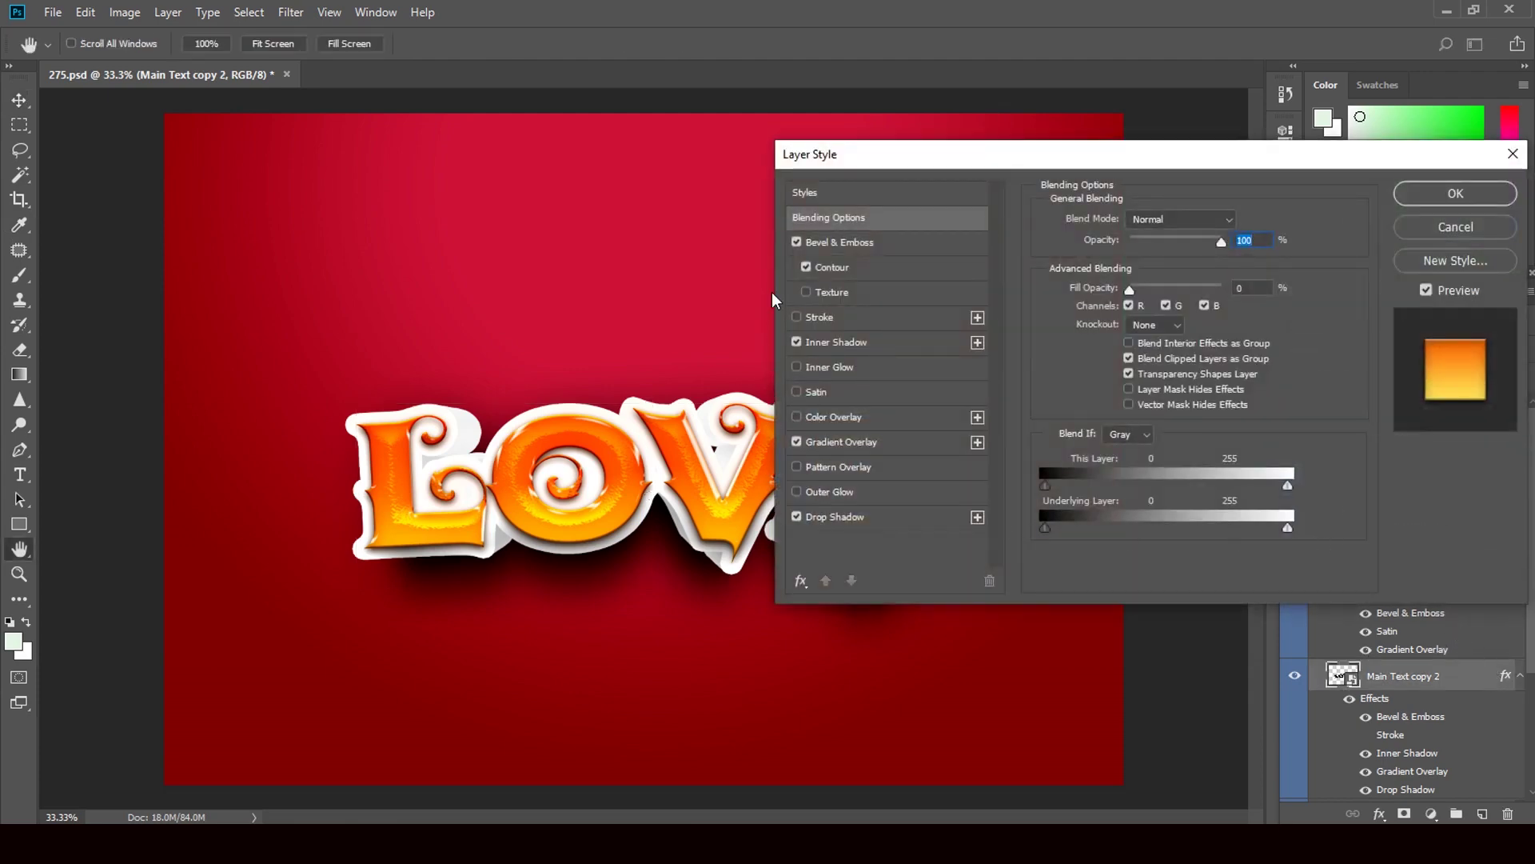
click(841, 243)
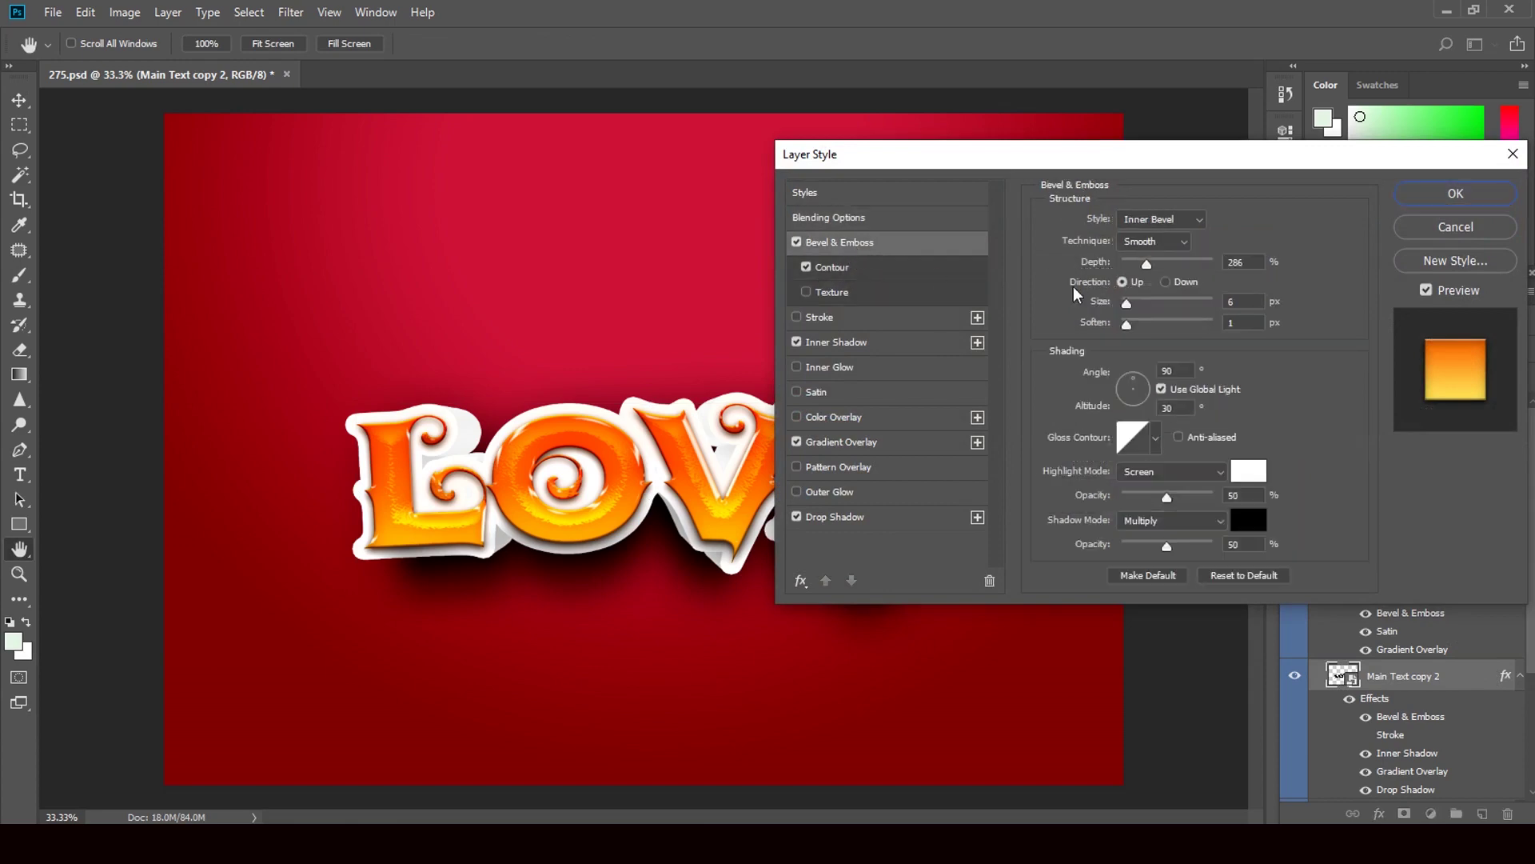
drag(1126, 306, 1140, 305)
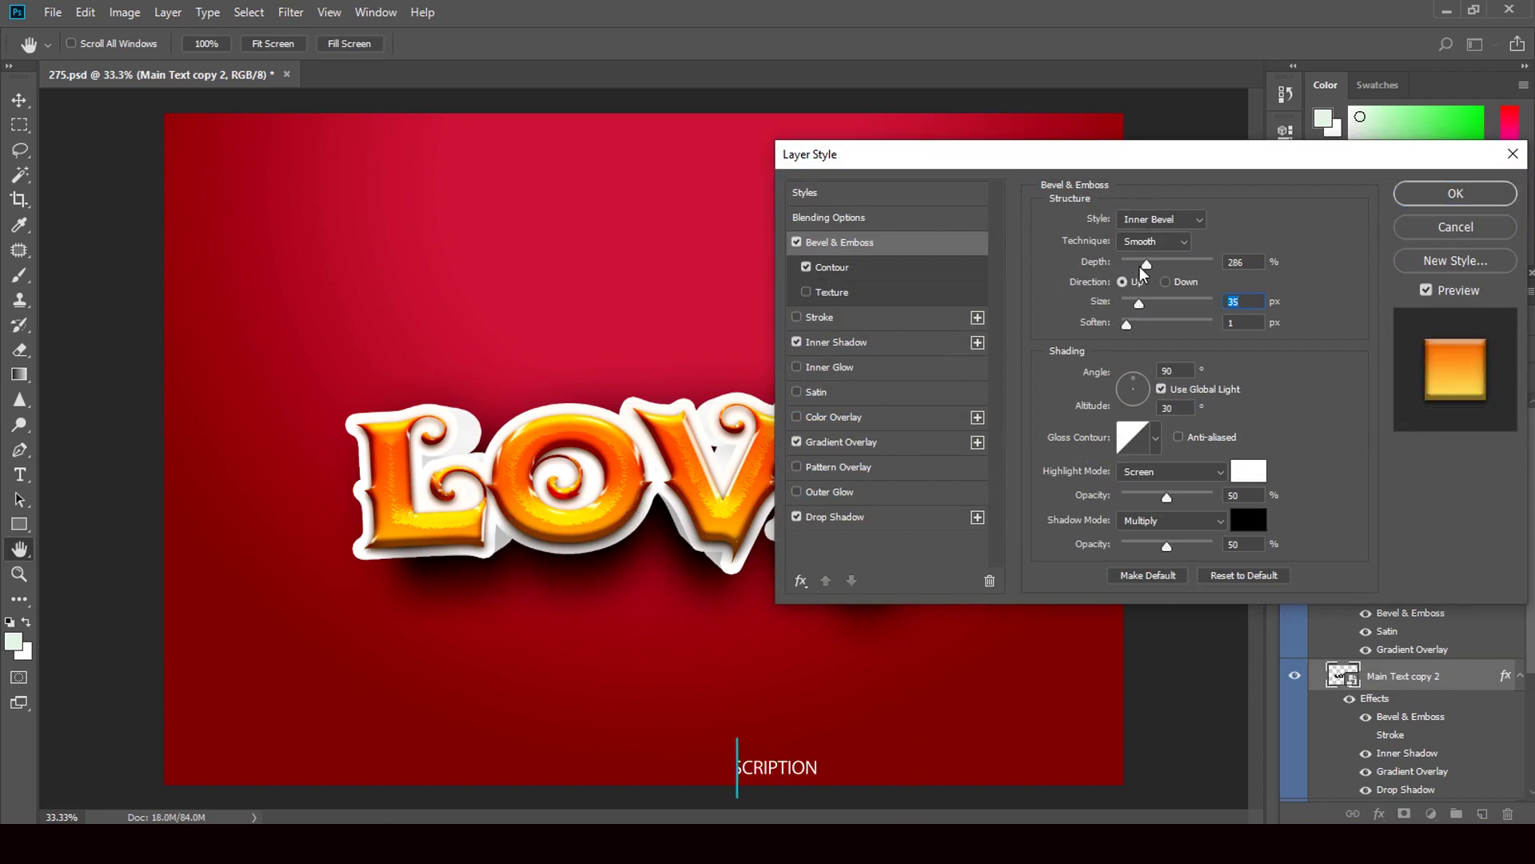
drag(1144, 266, 1125, 265)
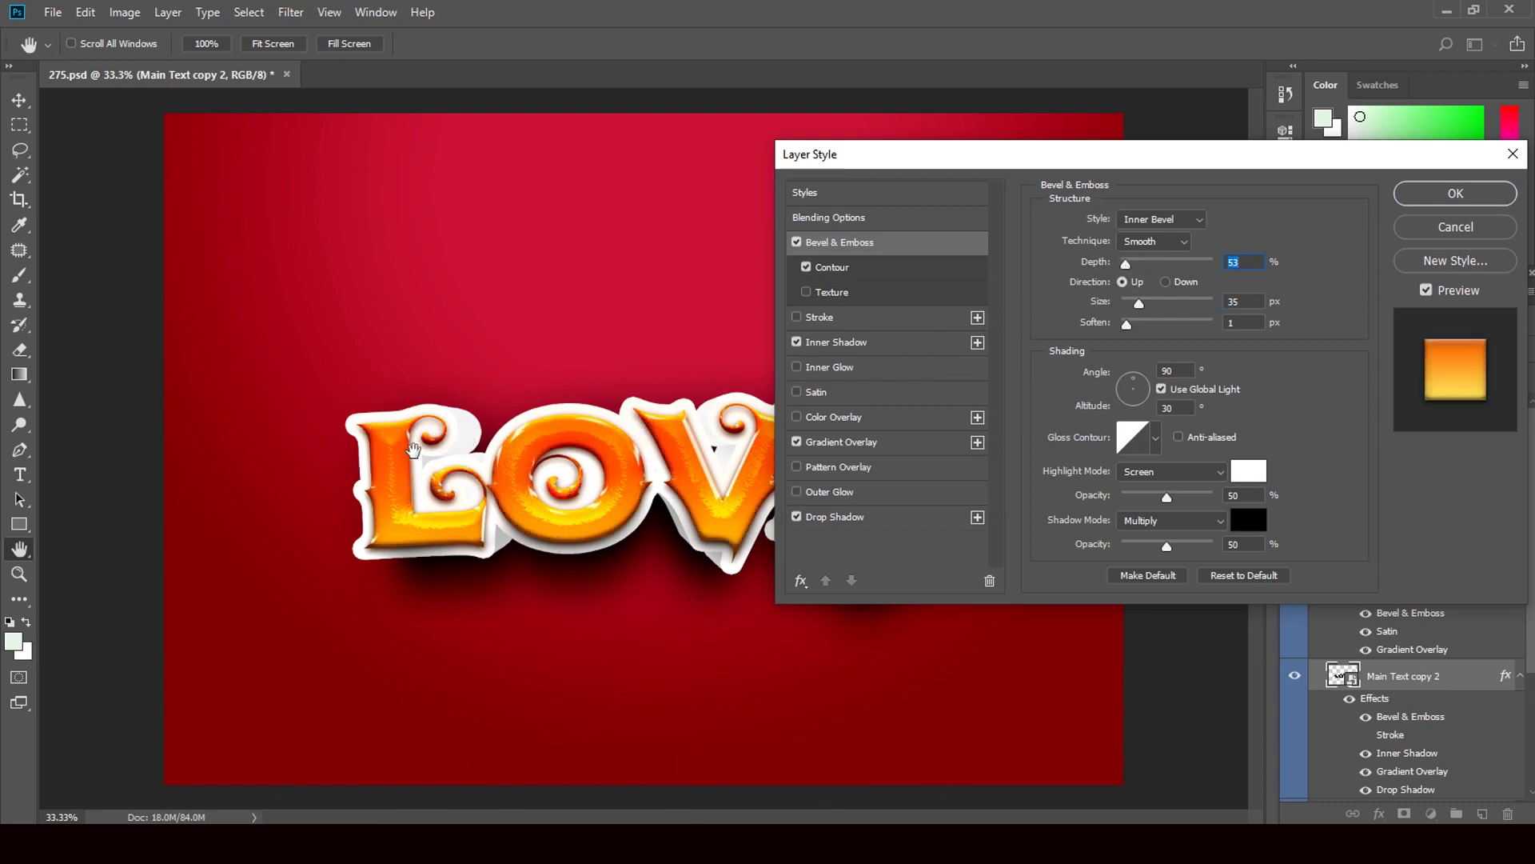
key(ctrl+plus)
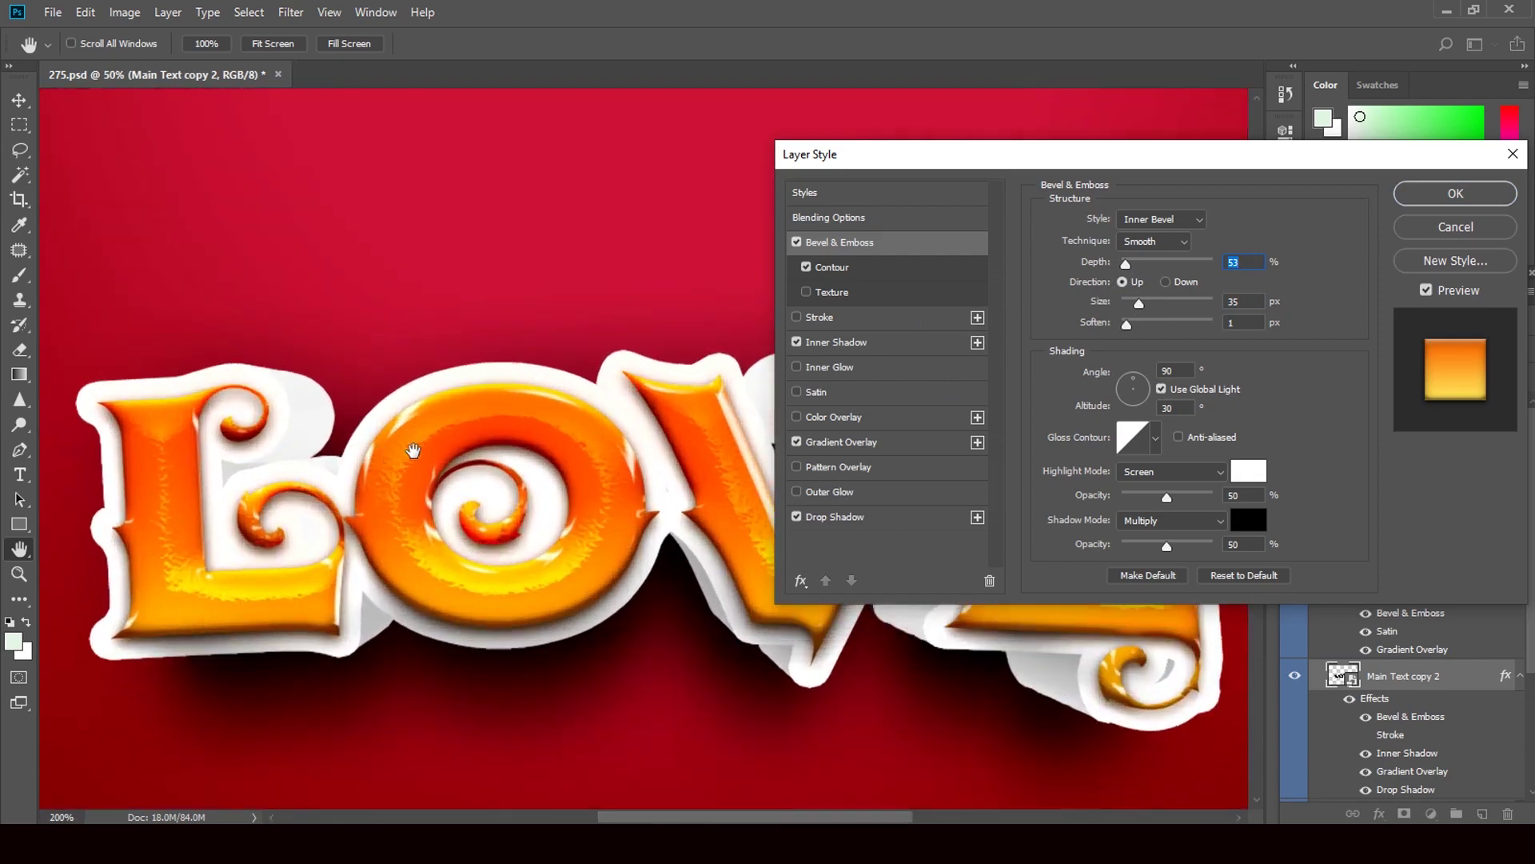
key(ctrl+plus)
key(ctrl+plus)
key(ctrl+plus)
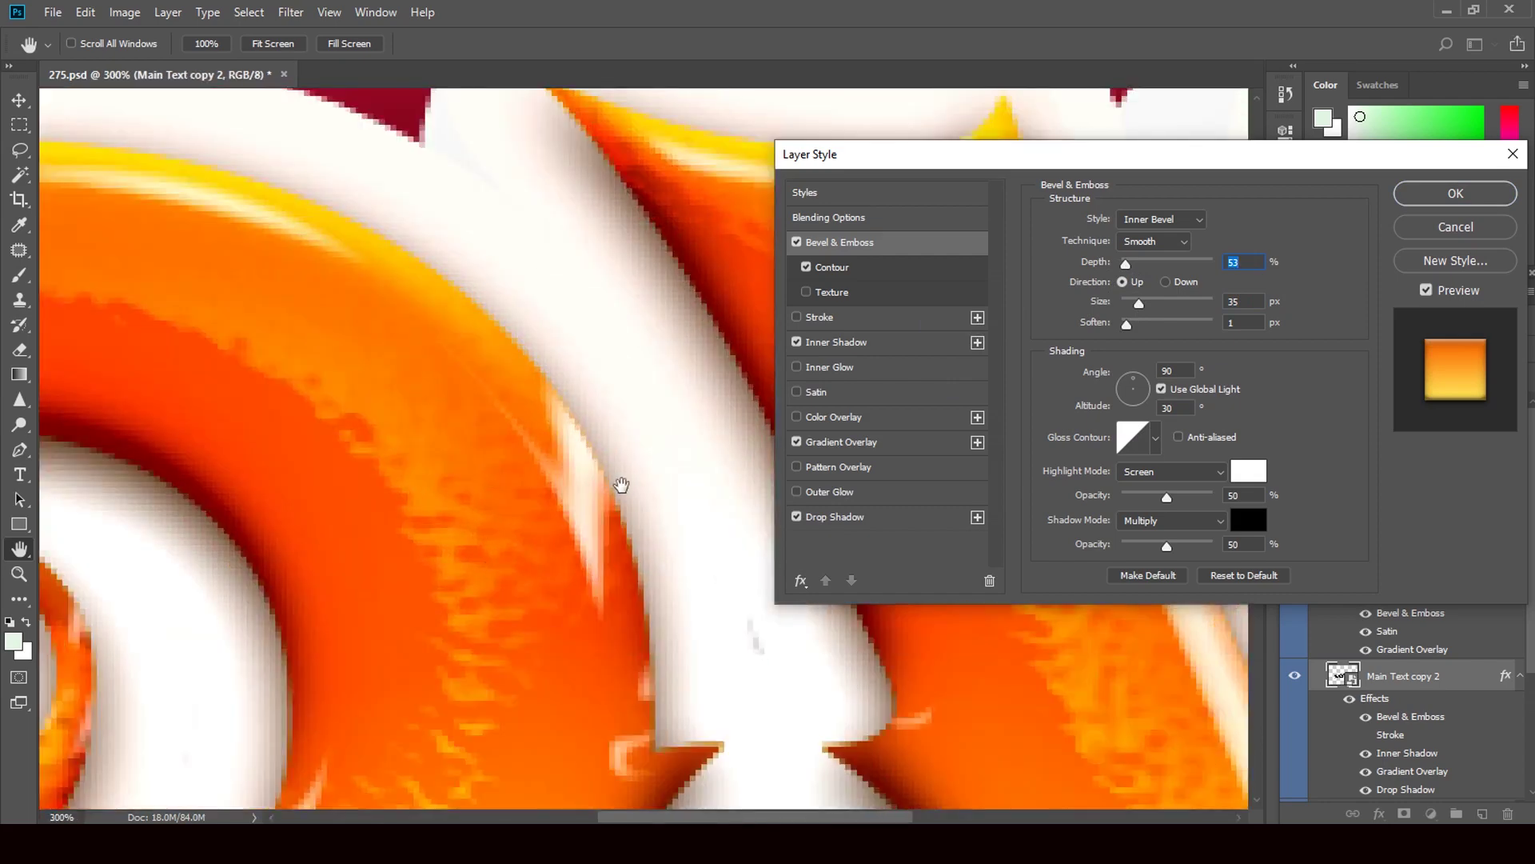
key(ctrl+minus)
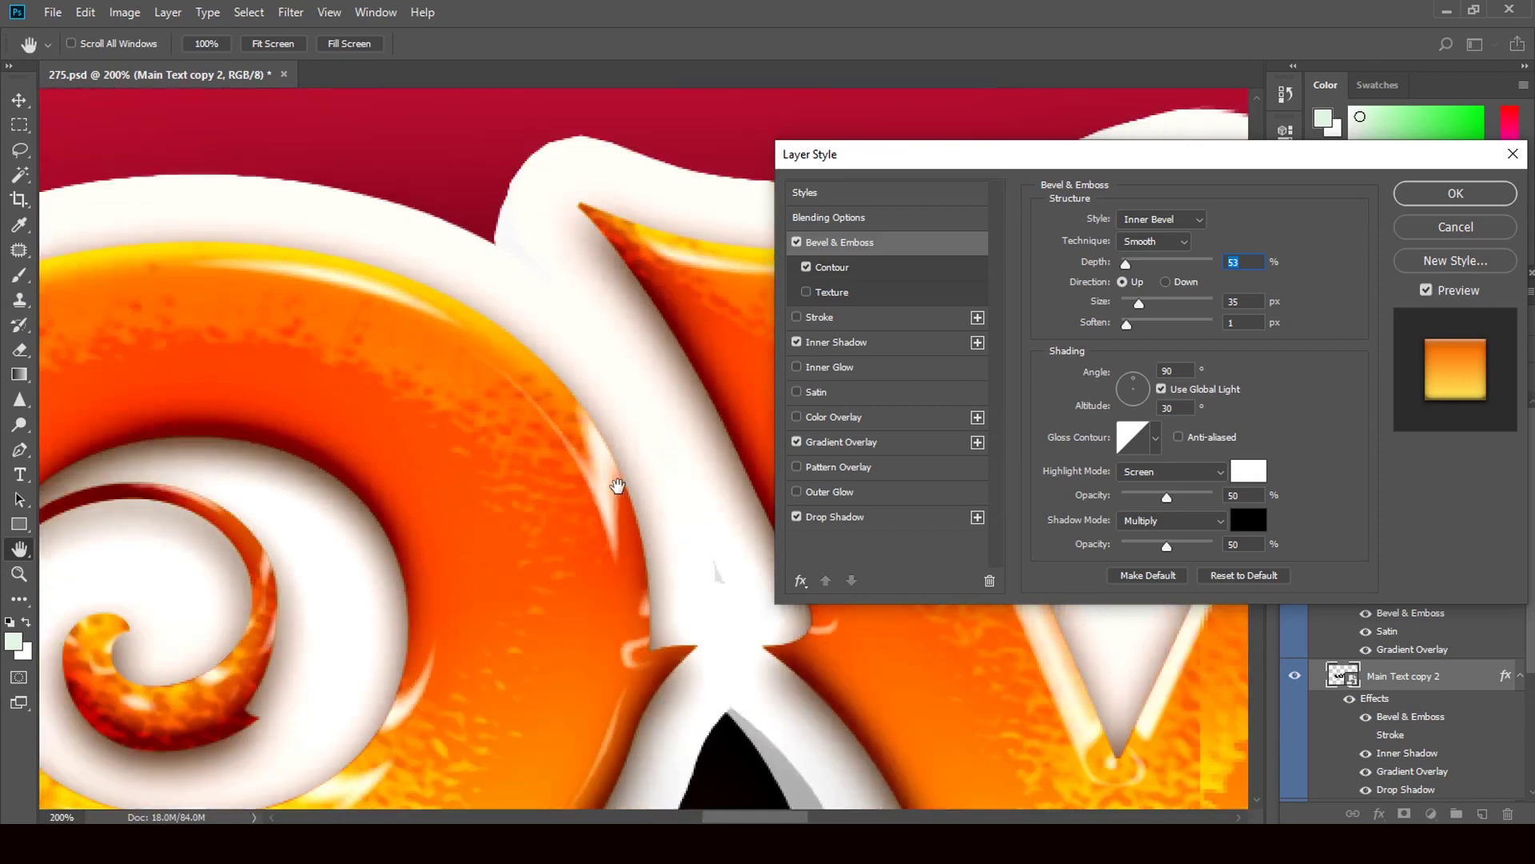
key(ctrl+minus)
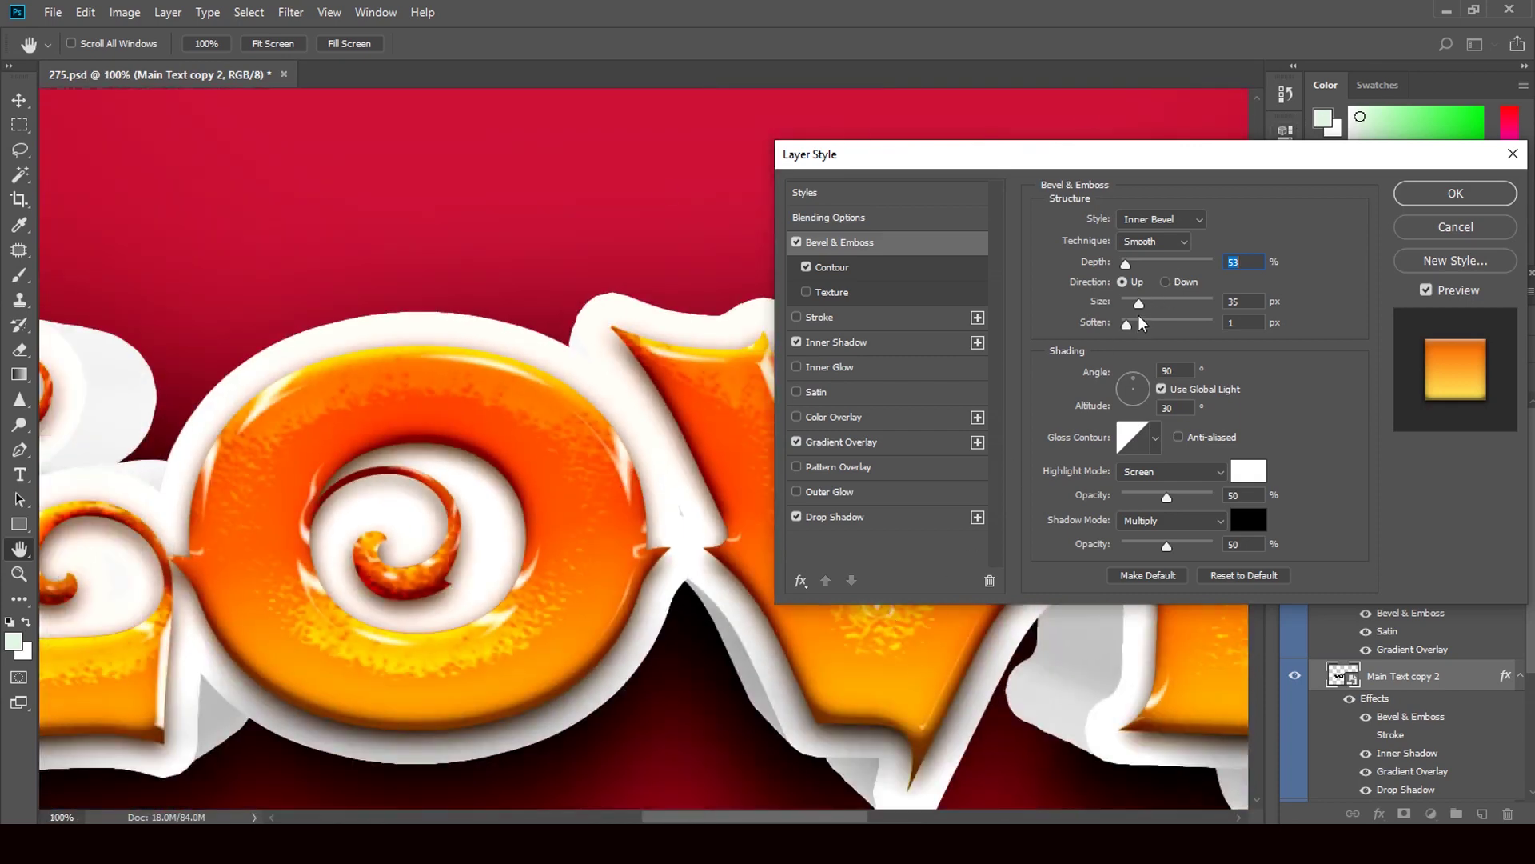
- Apply a Chisel Hard bevel of Size 79 px and Depth 240% to Main Text copy 2
drag(1139, 302, 1156, 297)
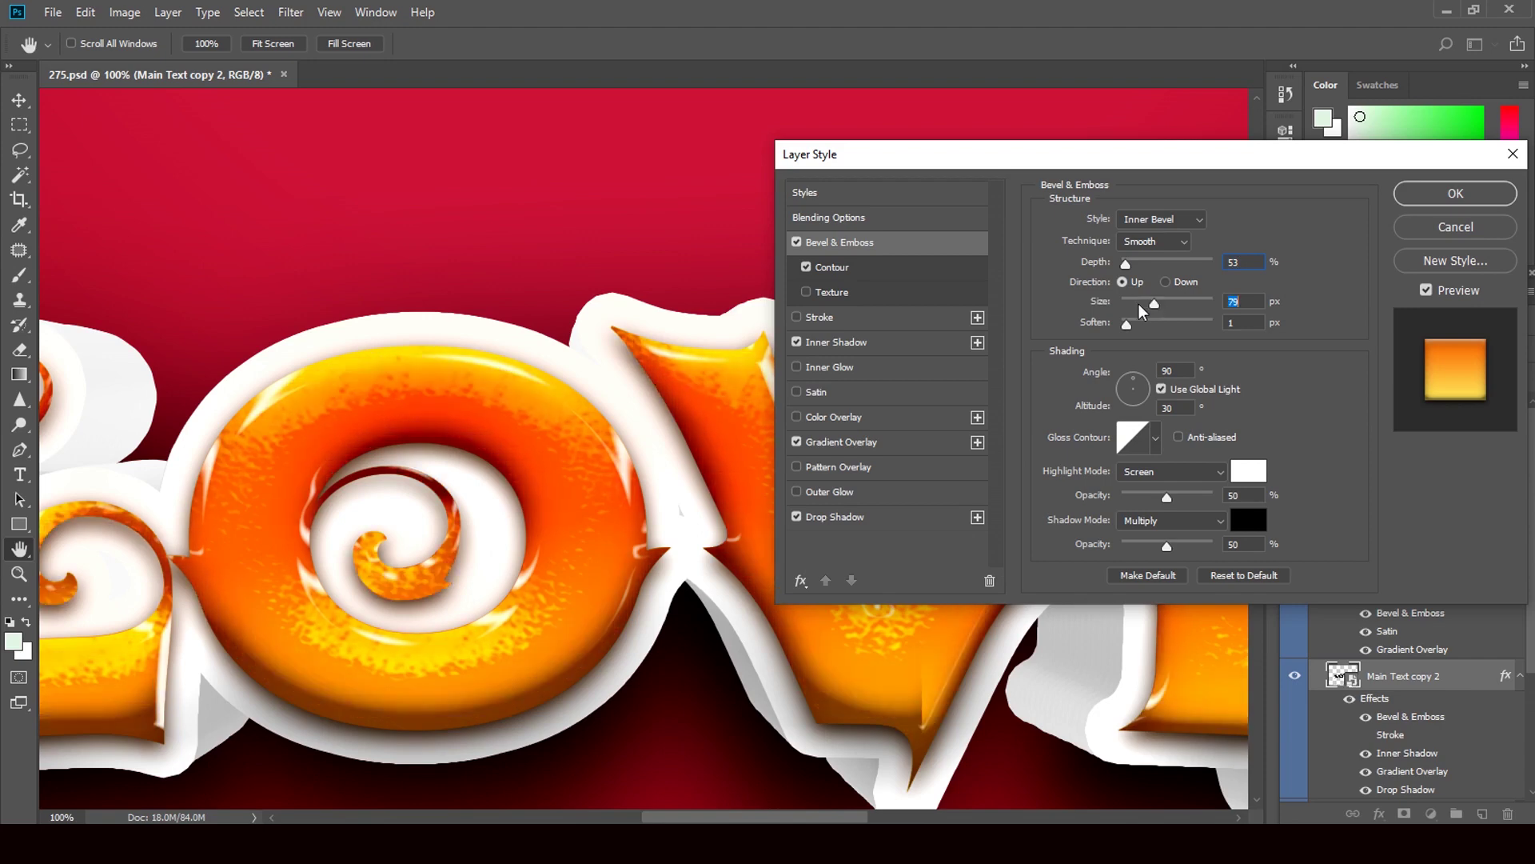
click(1186, 242)
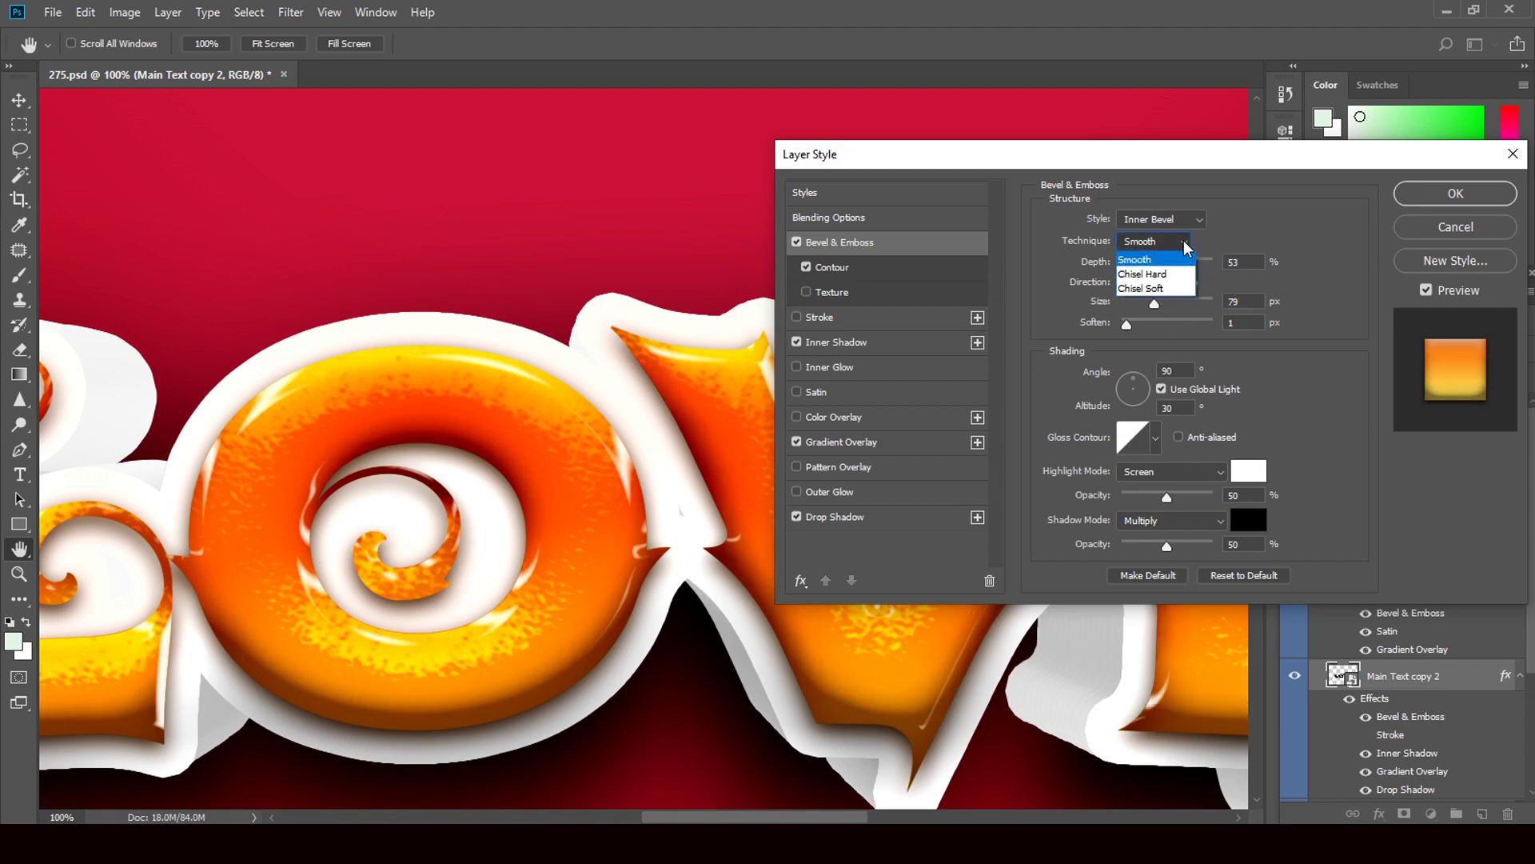
click(1183, 276)
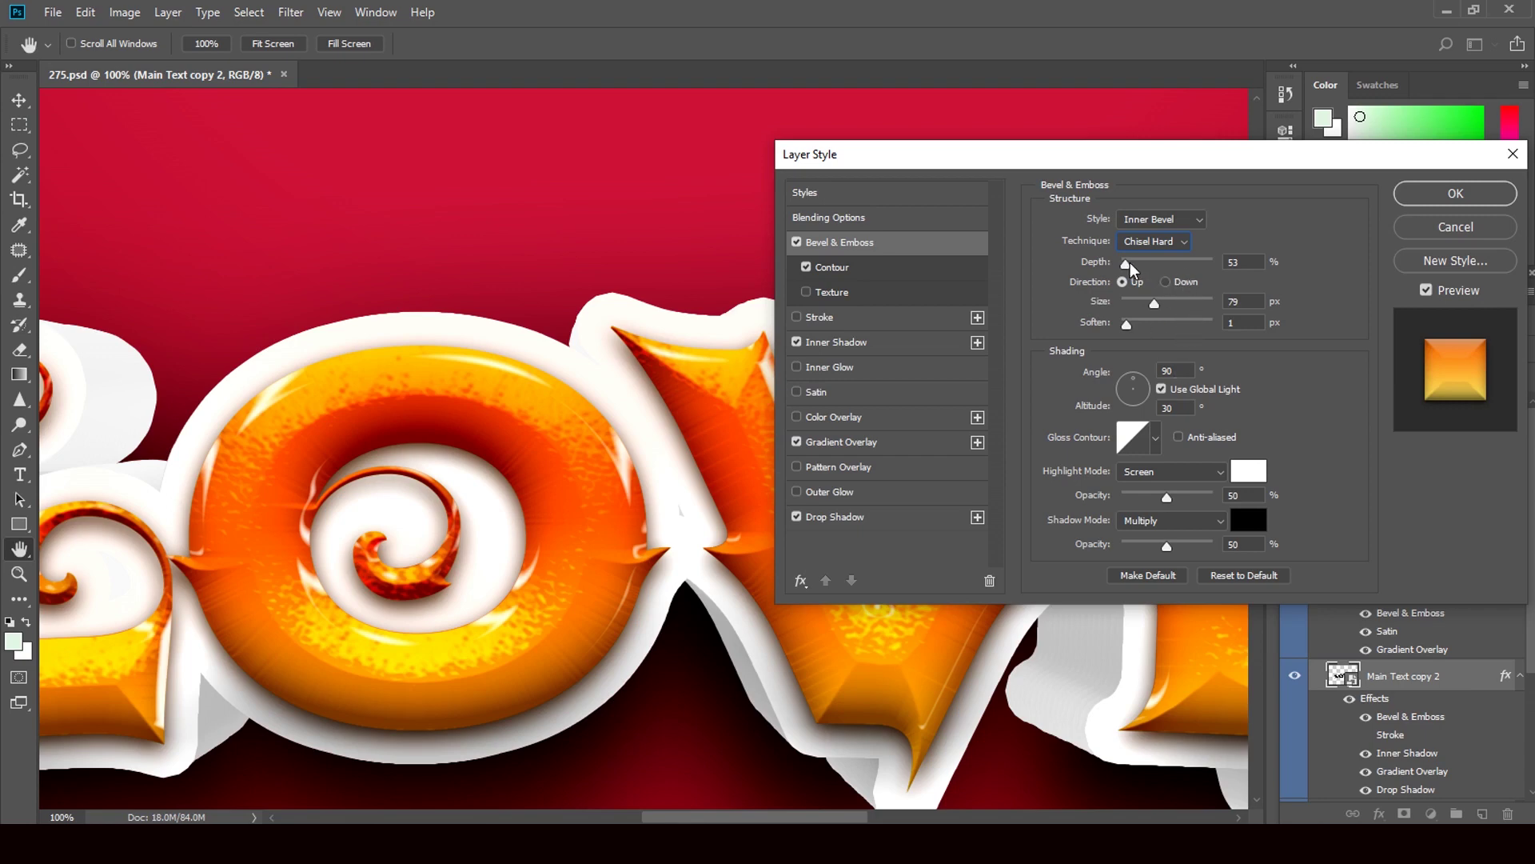
drag(1125, 264, 1149, 264)
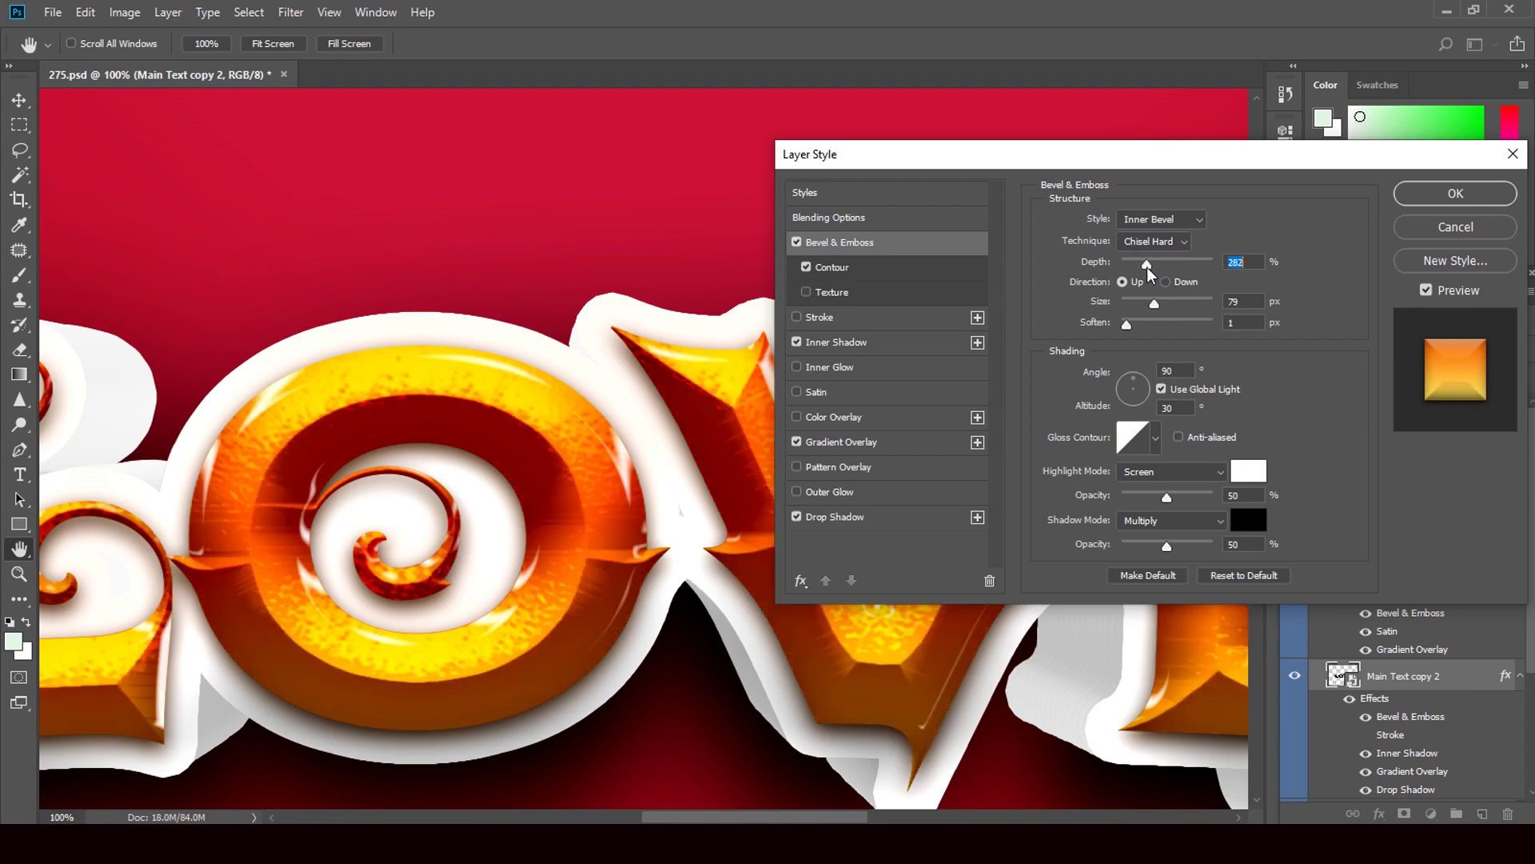
drag(1143, 265, 1141, 265)
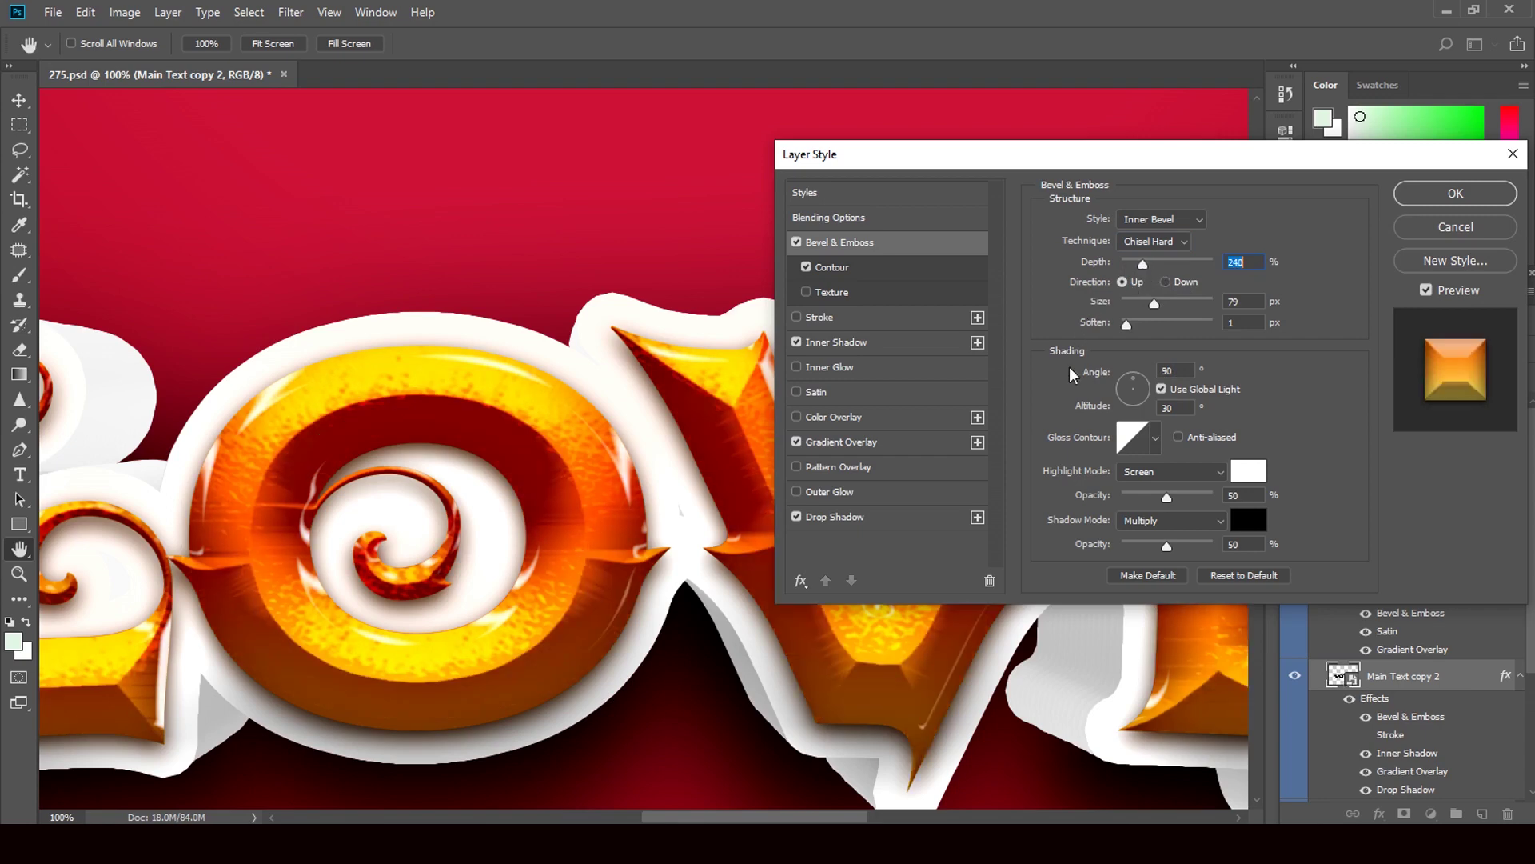
click(1455, 192)
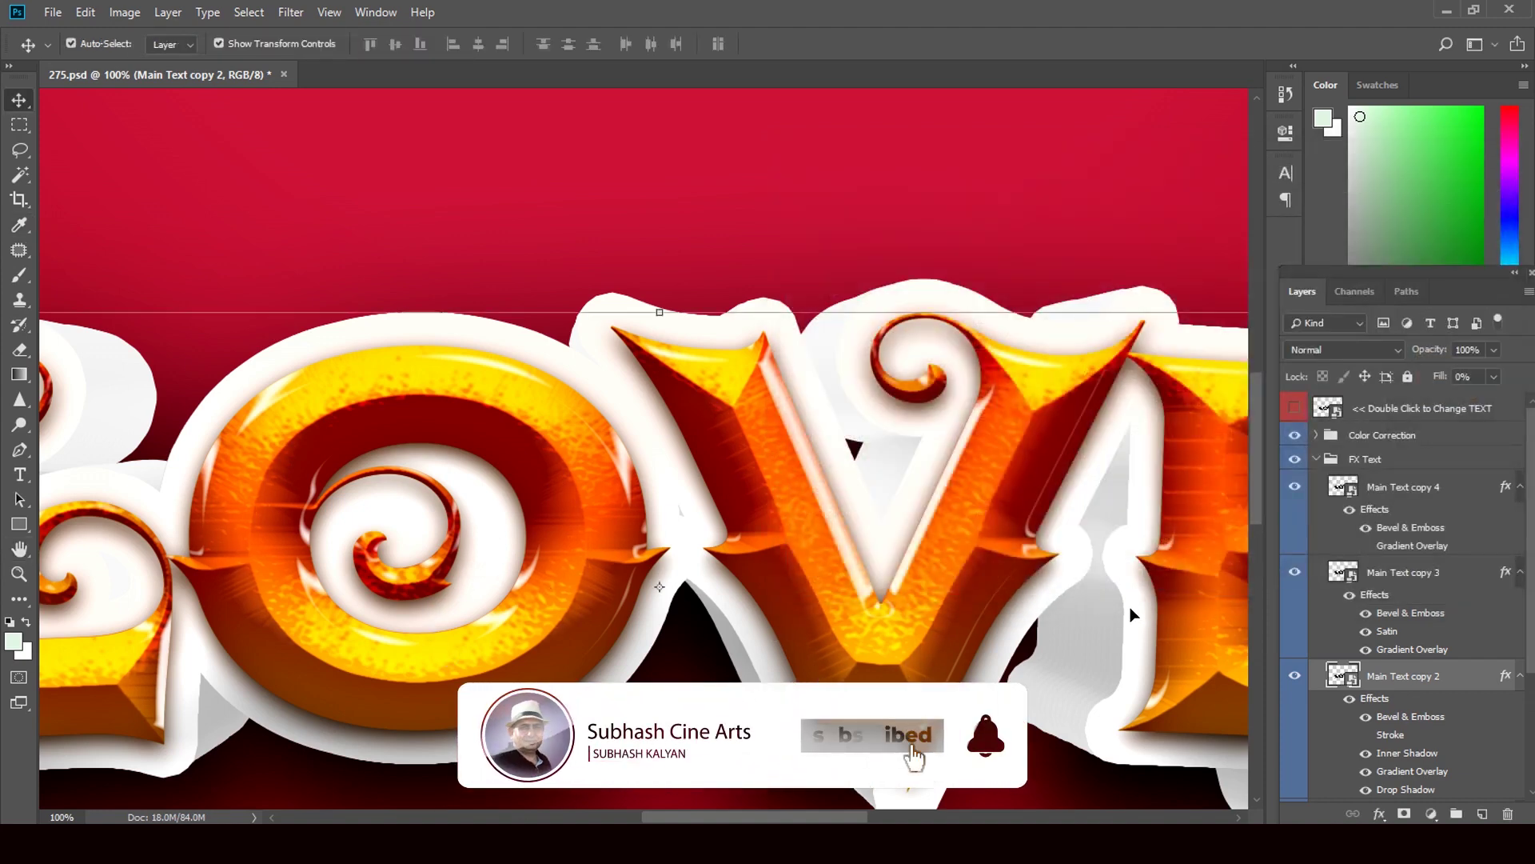
- Set Main Text copy's Bevel & Emboss depth to 1%, then close 275.psd without saving
key(ctrl+0)
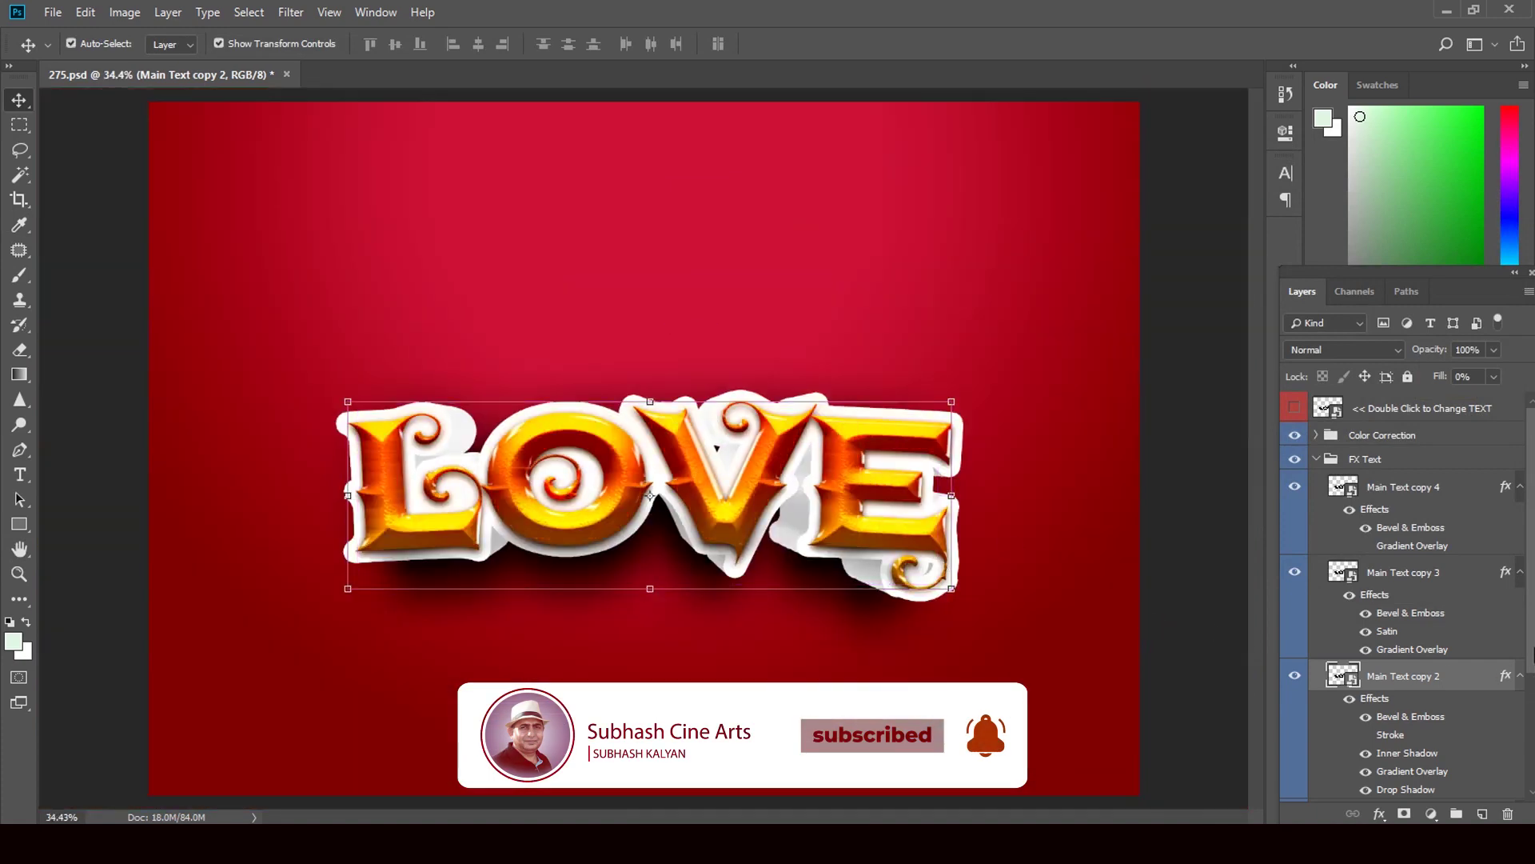
scroll(1531, 656, down, 1)
scroll(1532, 656, down, 2)
scroll(1531, 655, down, 1)
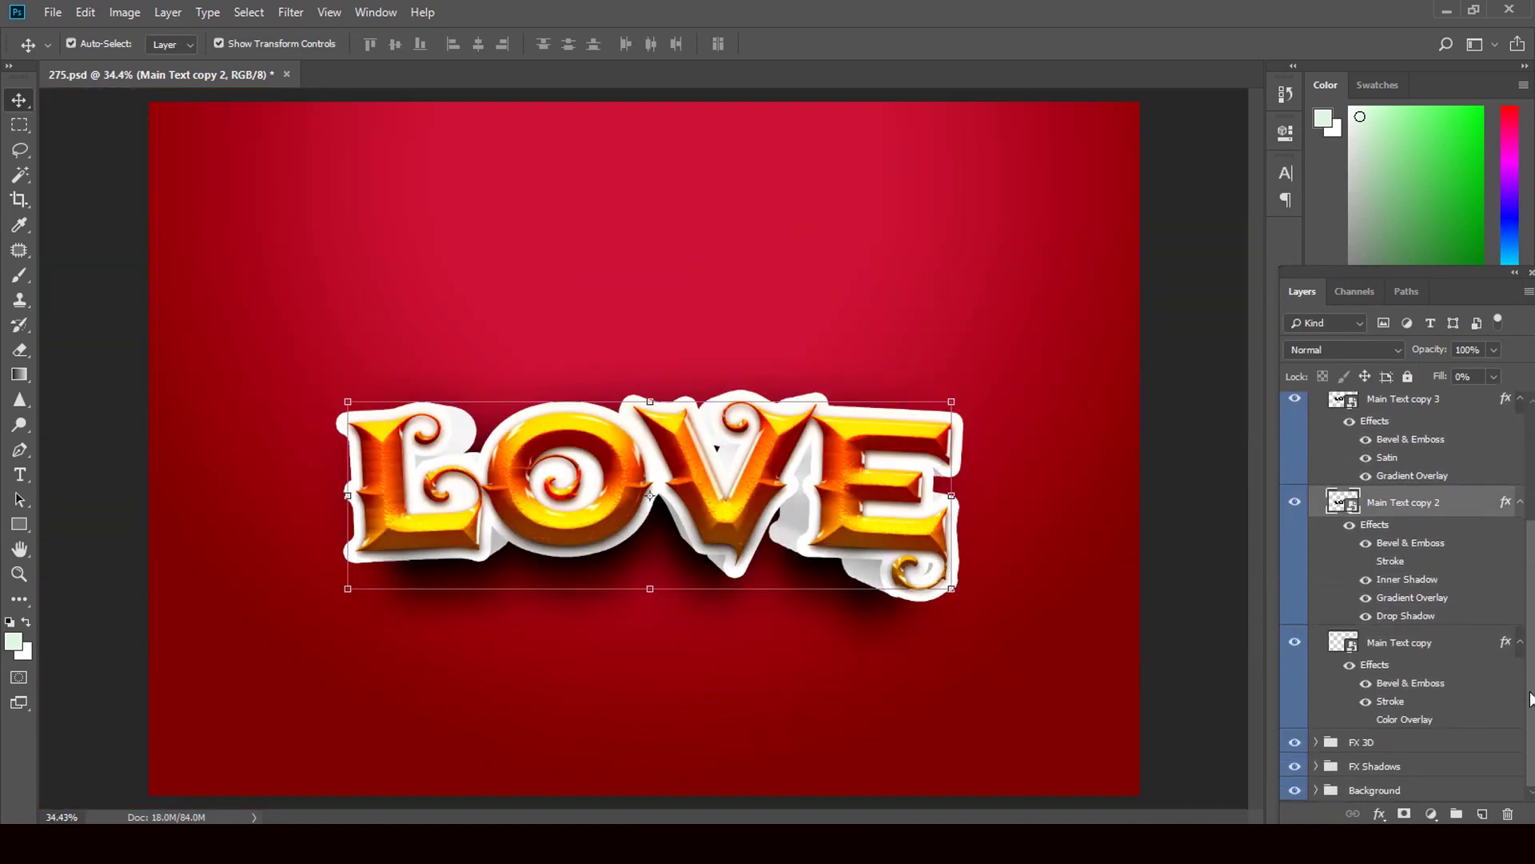
click(1504, 651)
double_click(1503, 649)
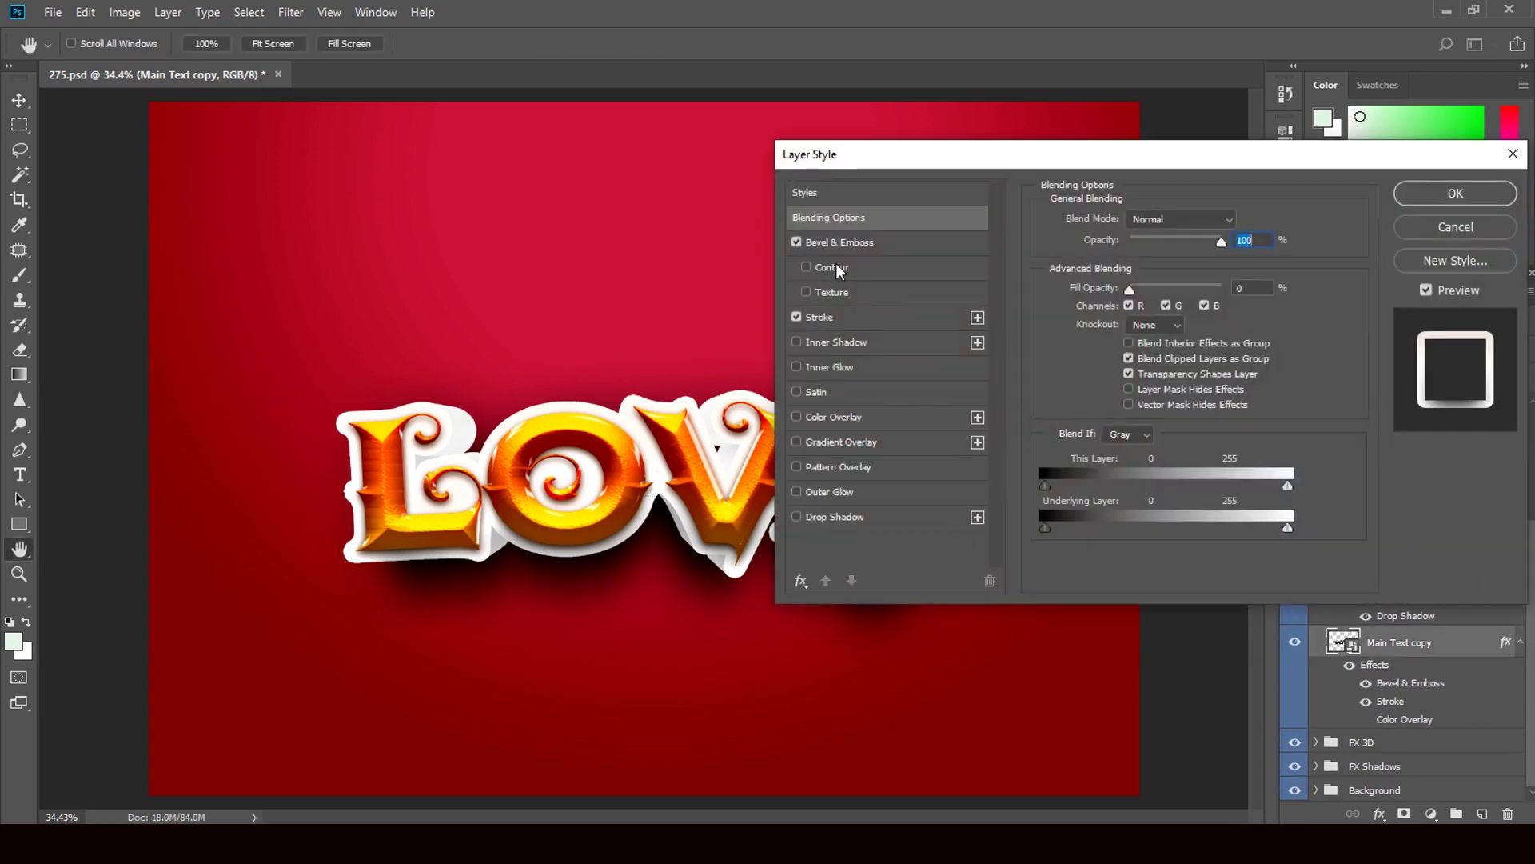
click(849, 240)
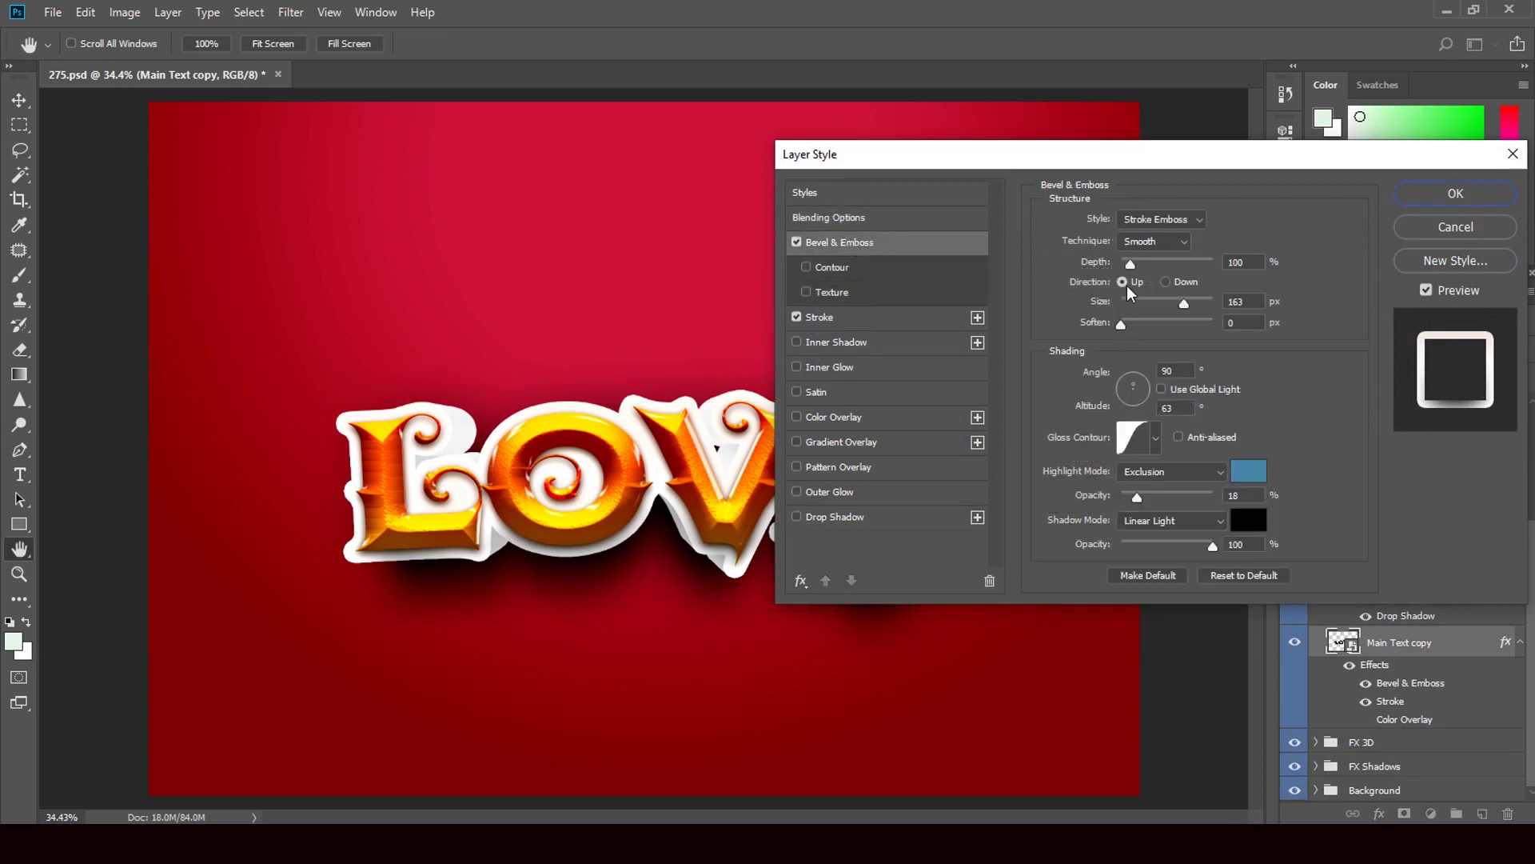
drag(1133, 262, 1115, 265)
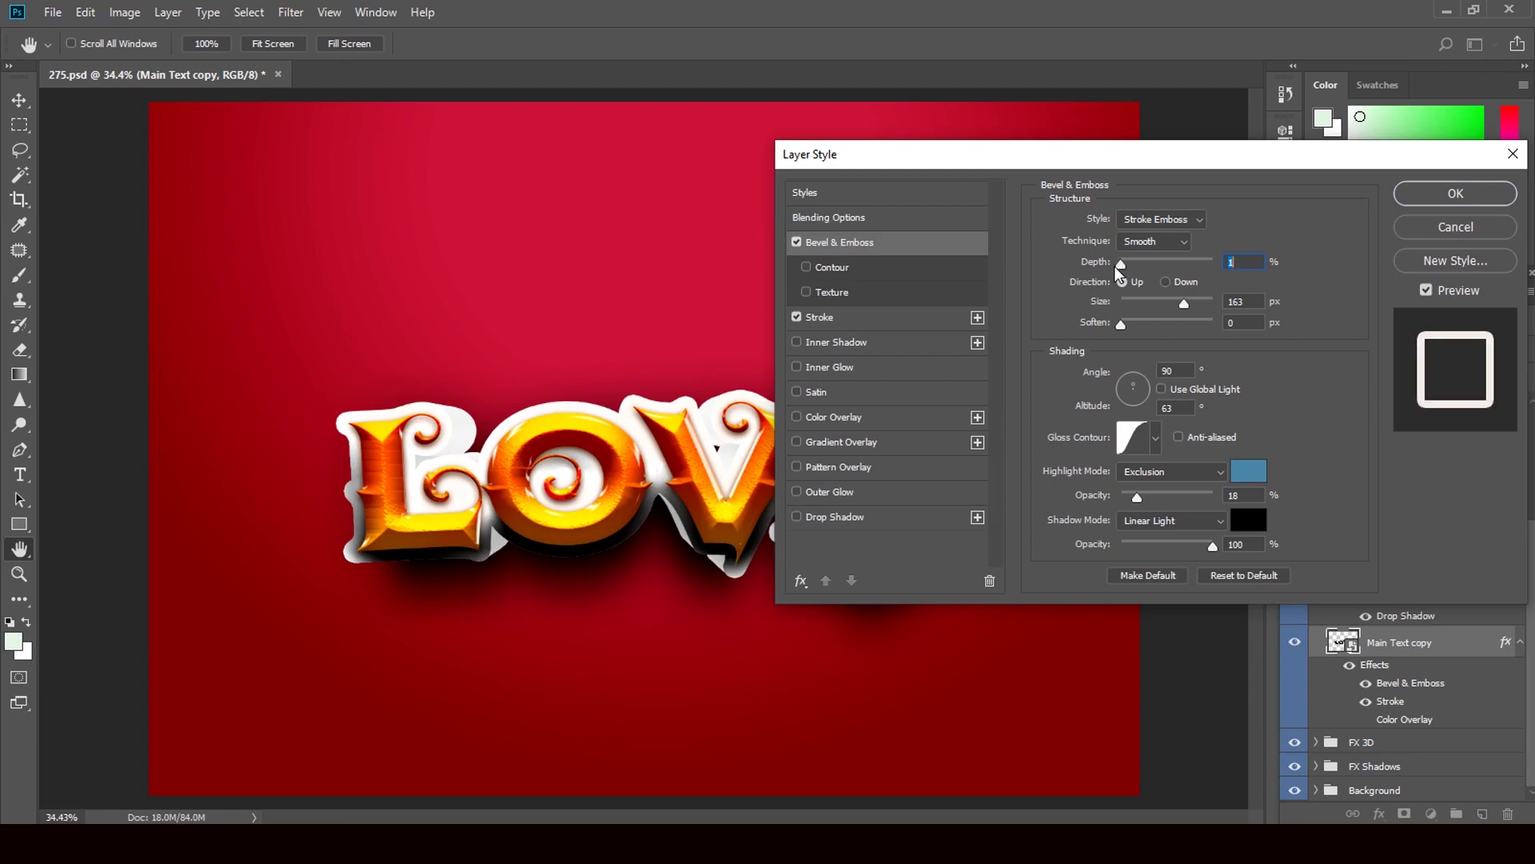
click(1486, 227)
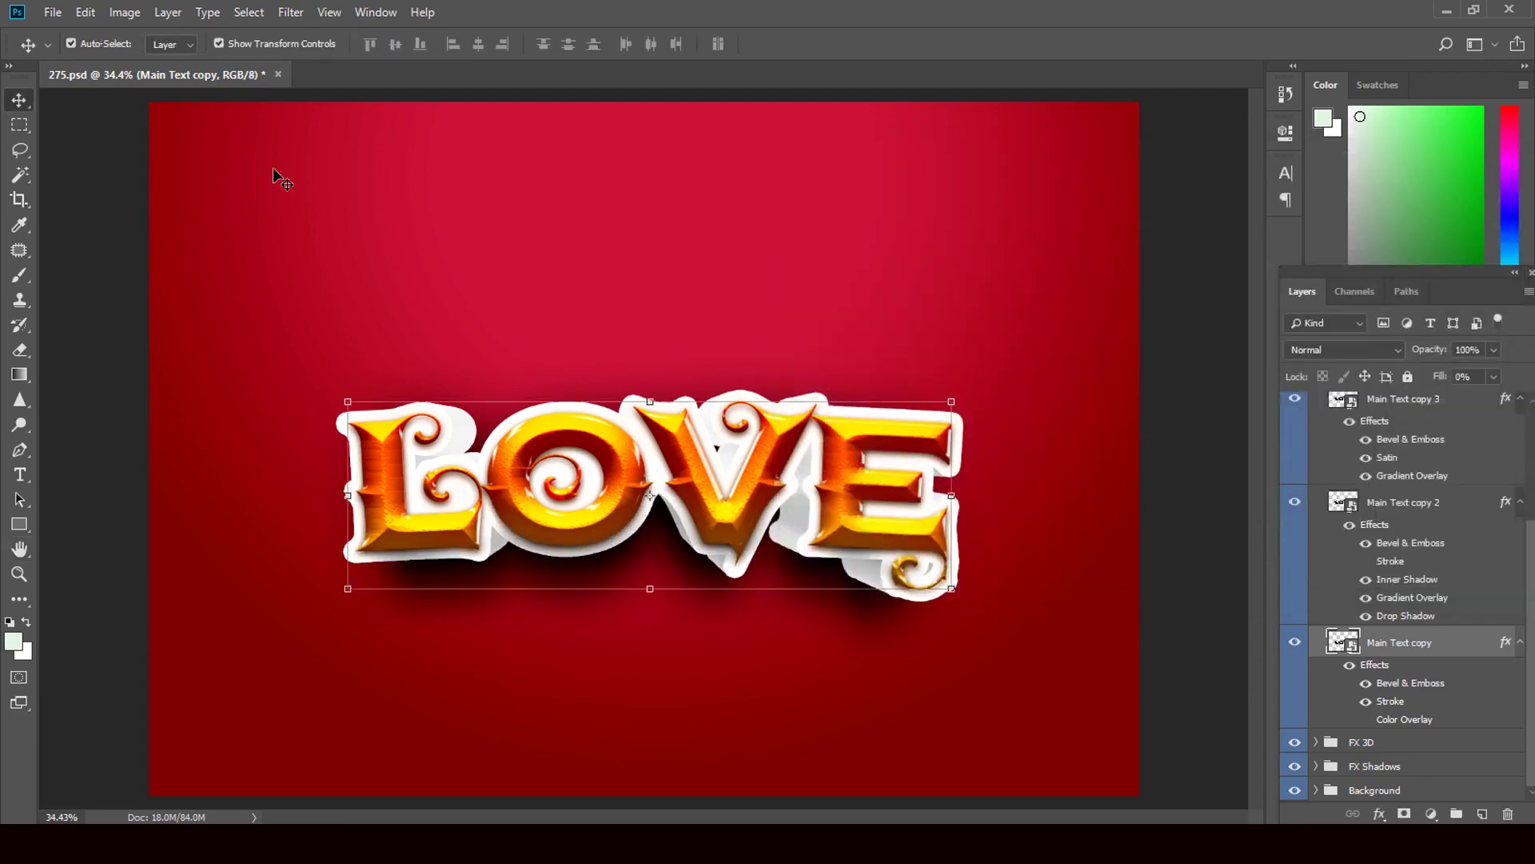
click(277, 74)
click(749, 323)
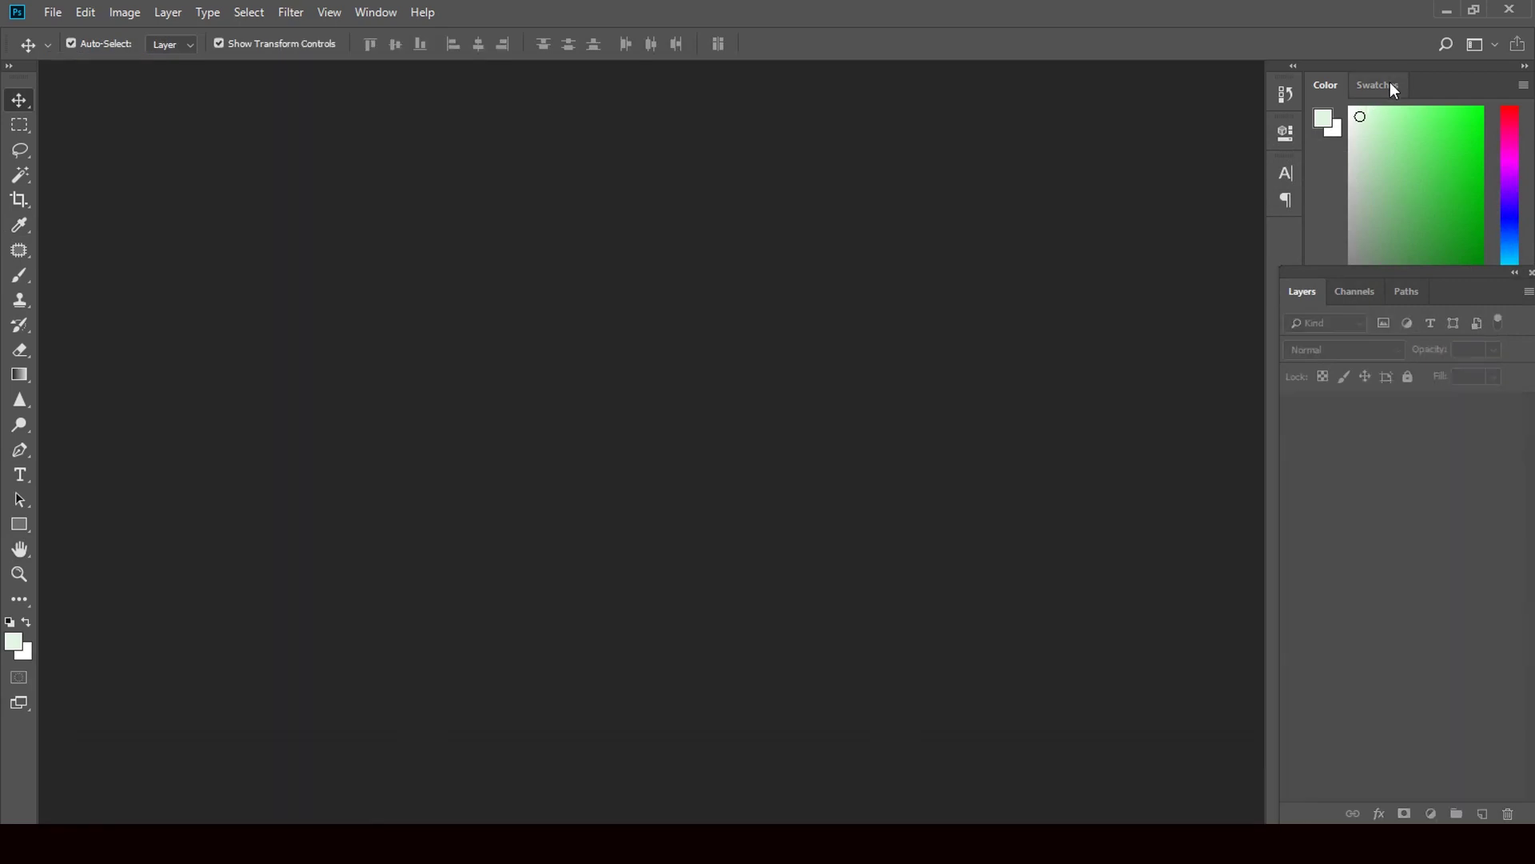
- Drag the 166 template from Downloads into Photoshop to open 166.psd
click(1454, 8)
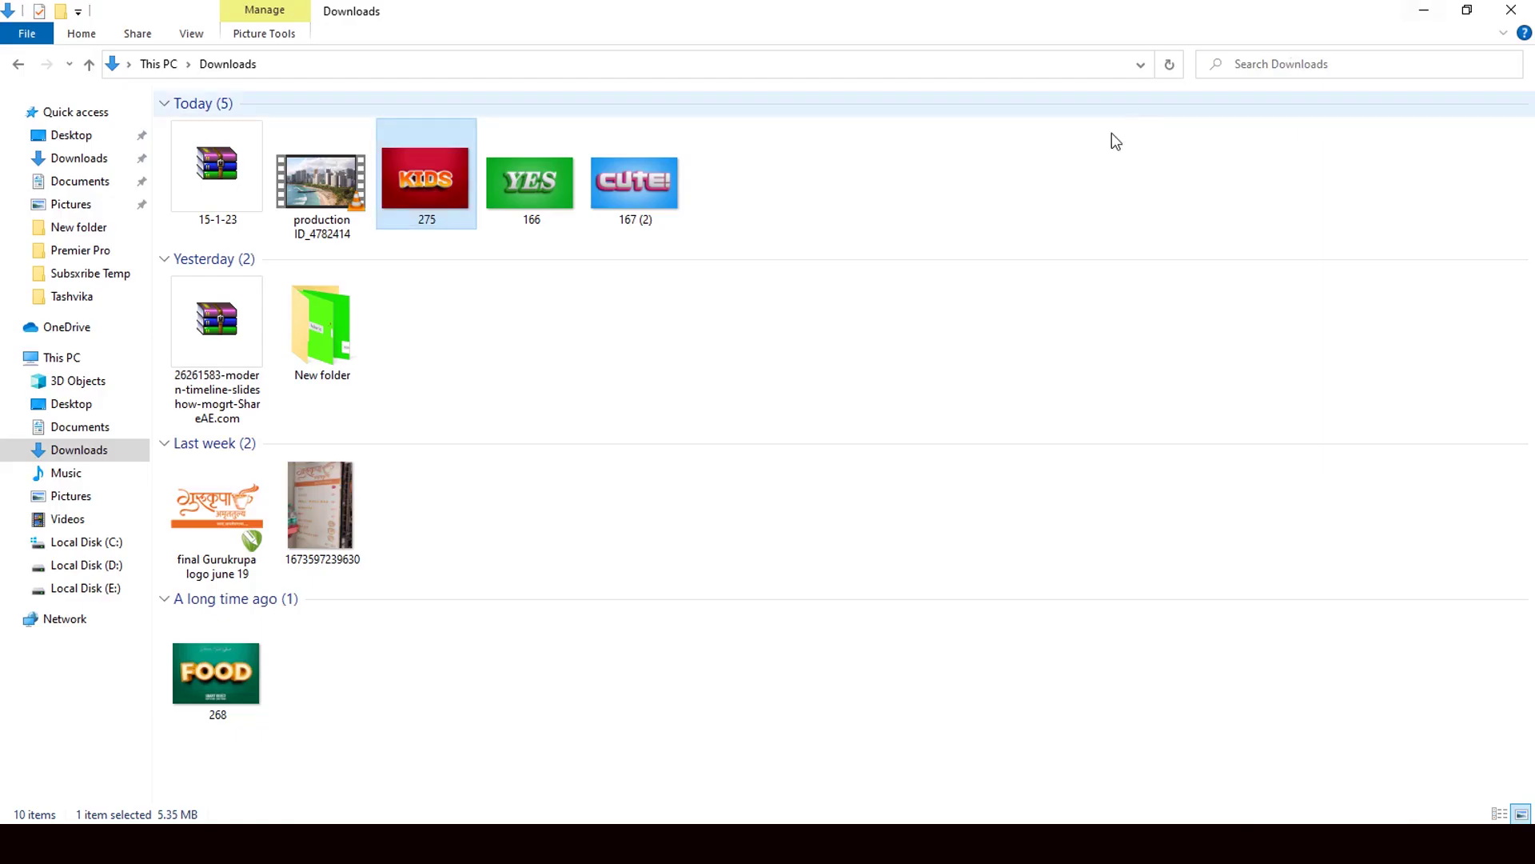
click(528, 206)
mouse_move(545, 188)
mouse_down()
mouse_move(707, 519)
mouse_move(703, 504)
mouse_up()
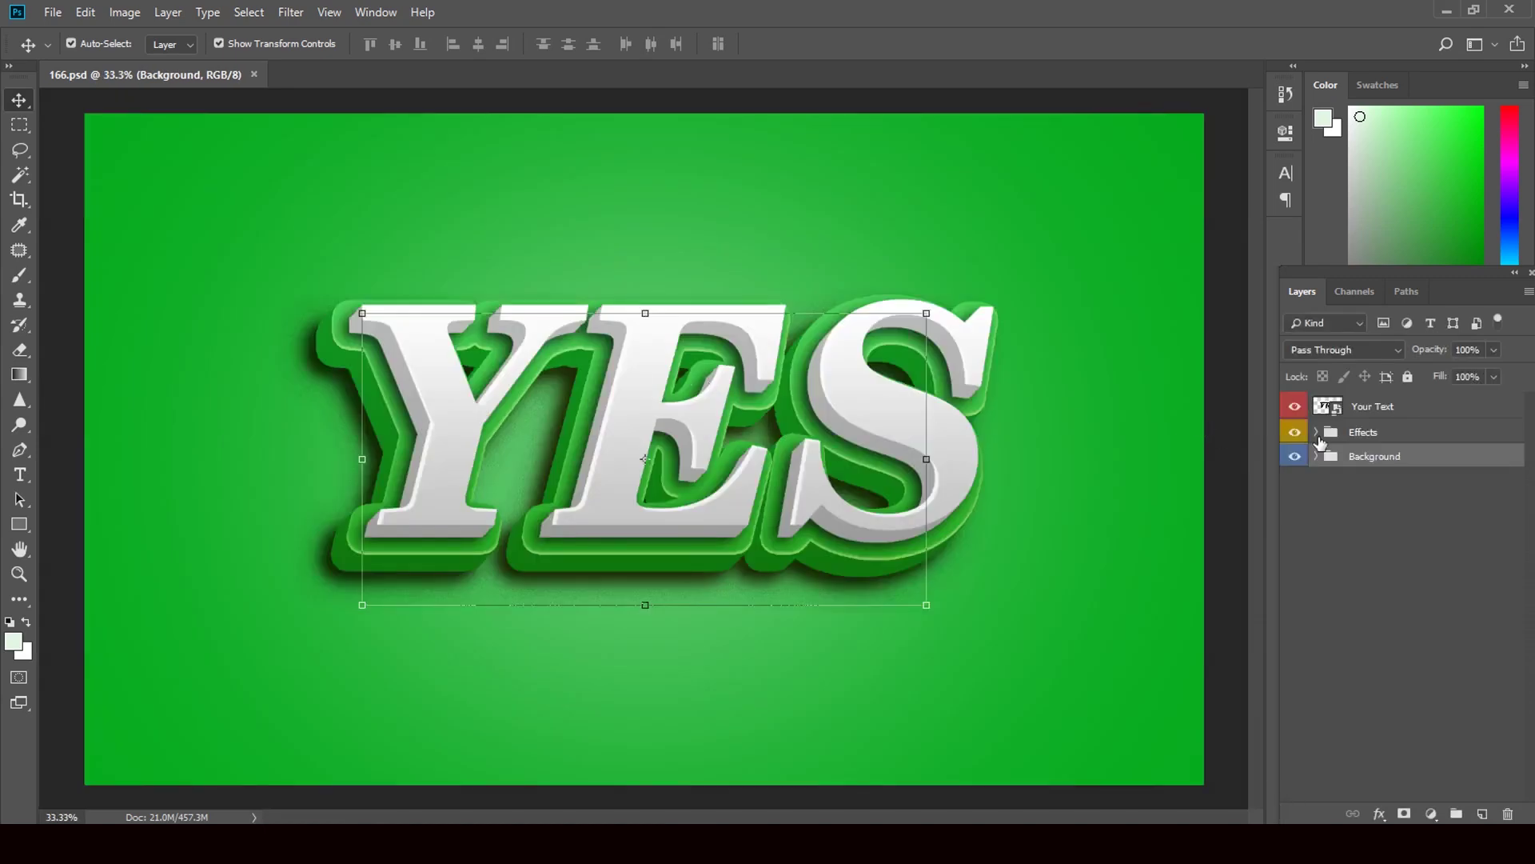
- Inside the Your Text smart object, retype YES as CLEAR and commit it
double_click(1328, 407)
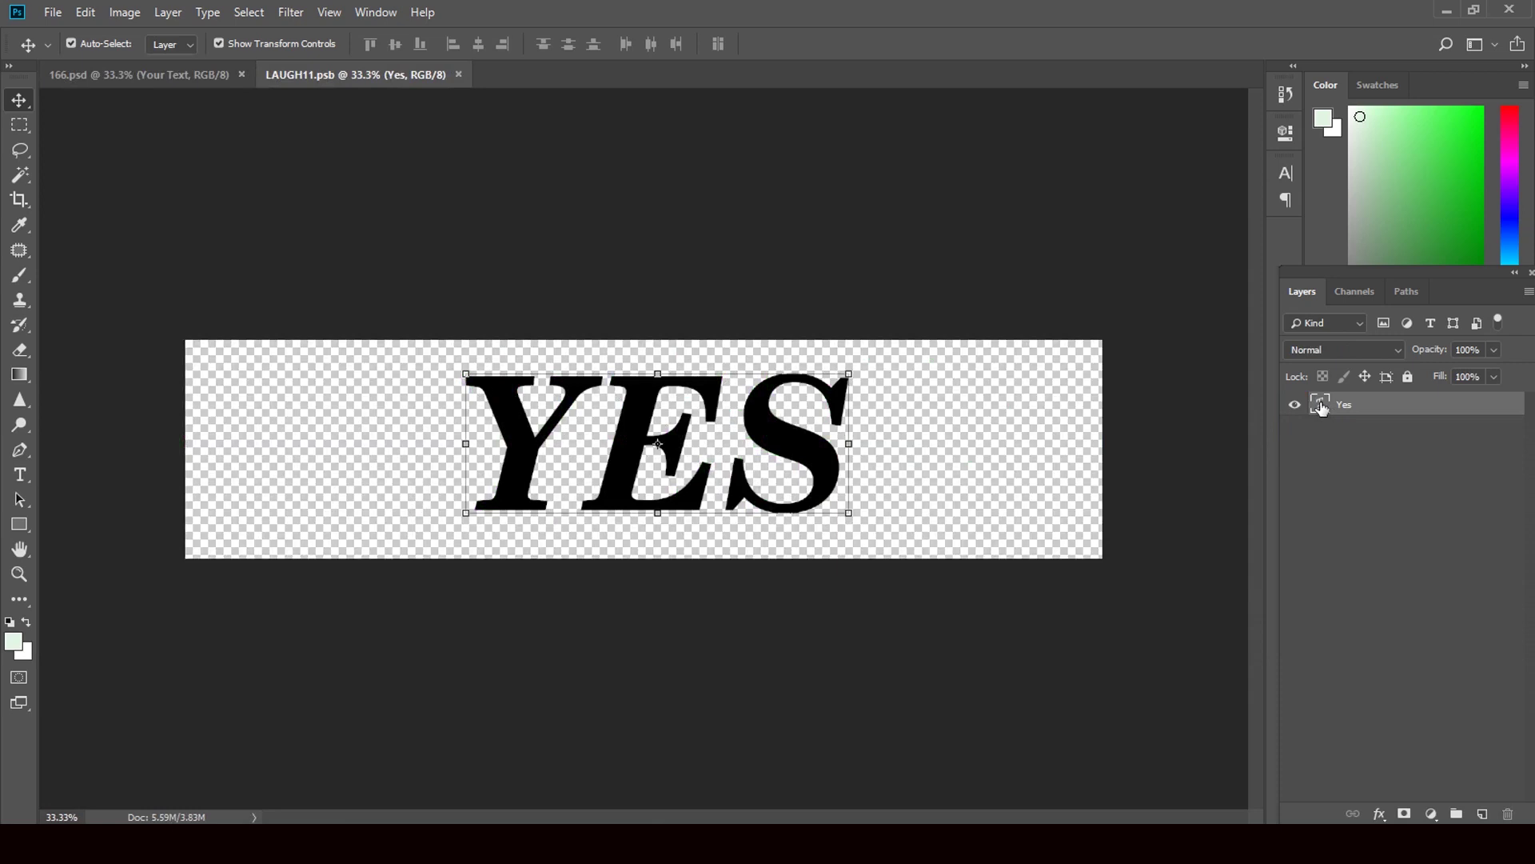
double_click(1320, 405)
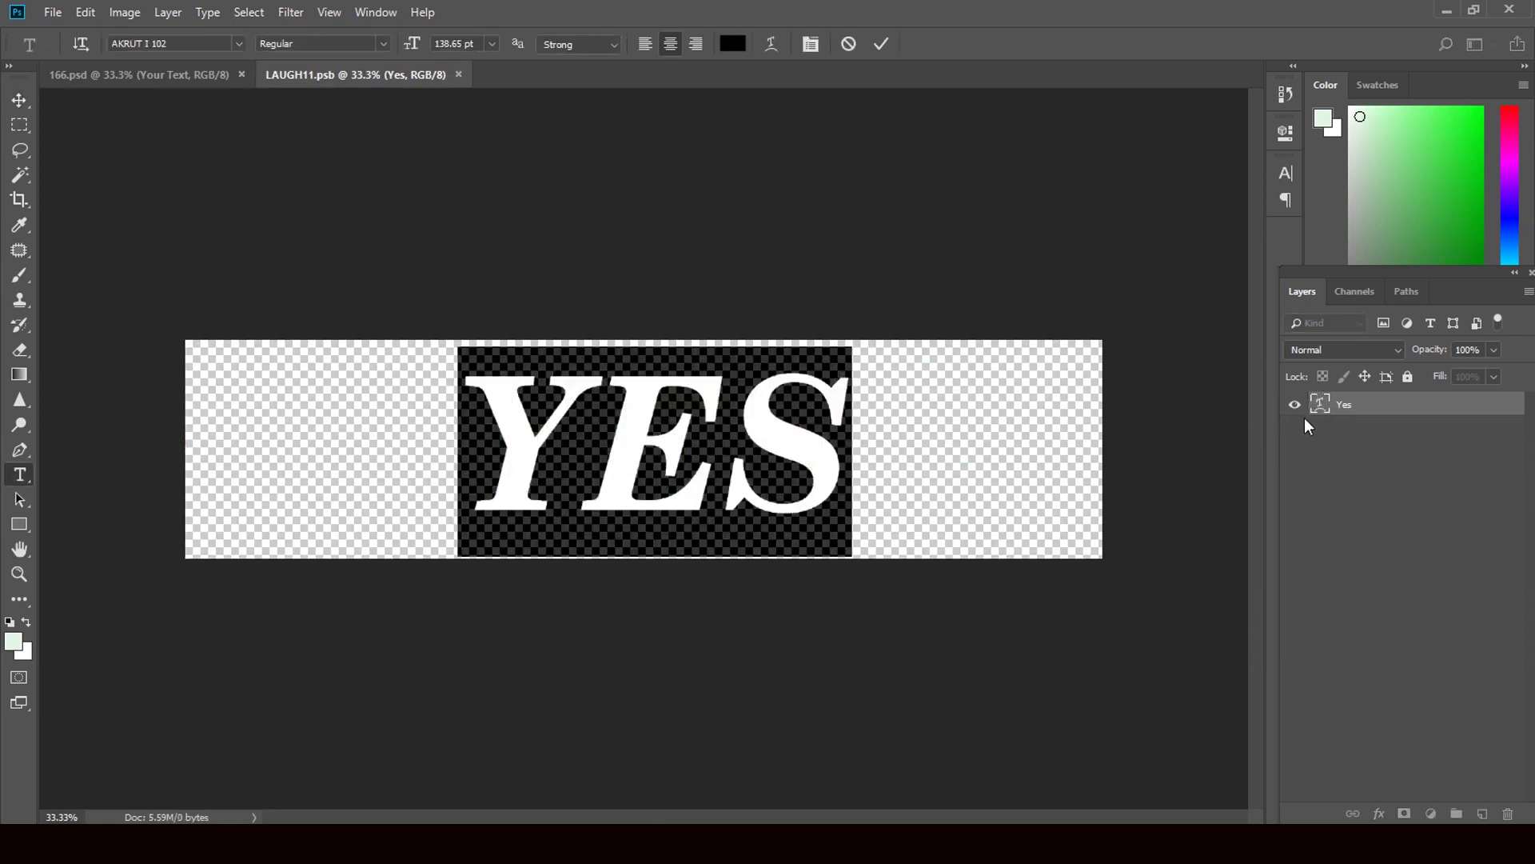
text(C)
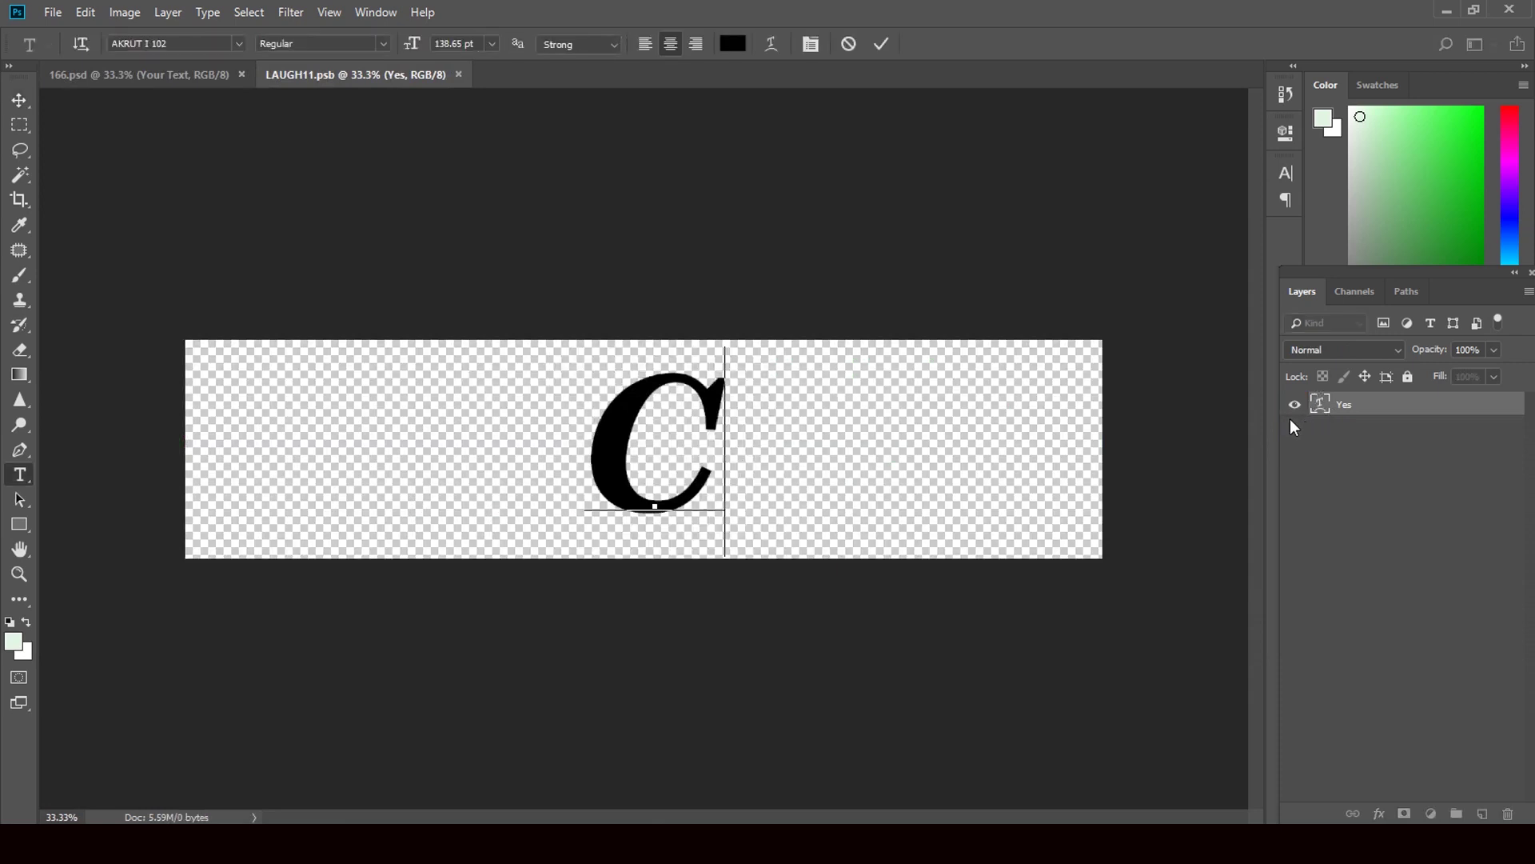
text(LE)
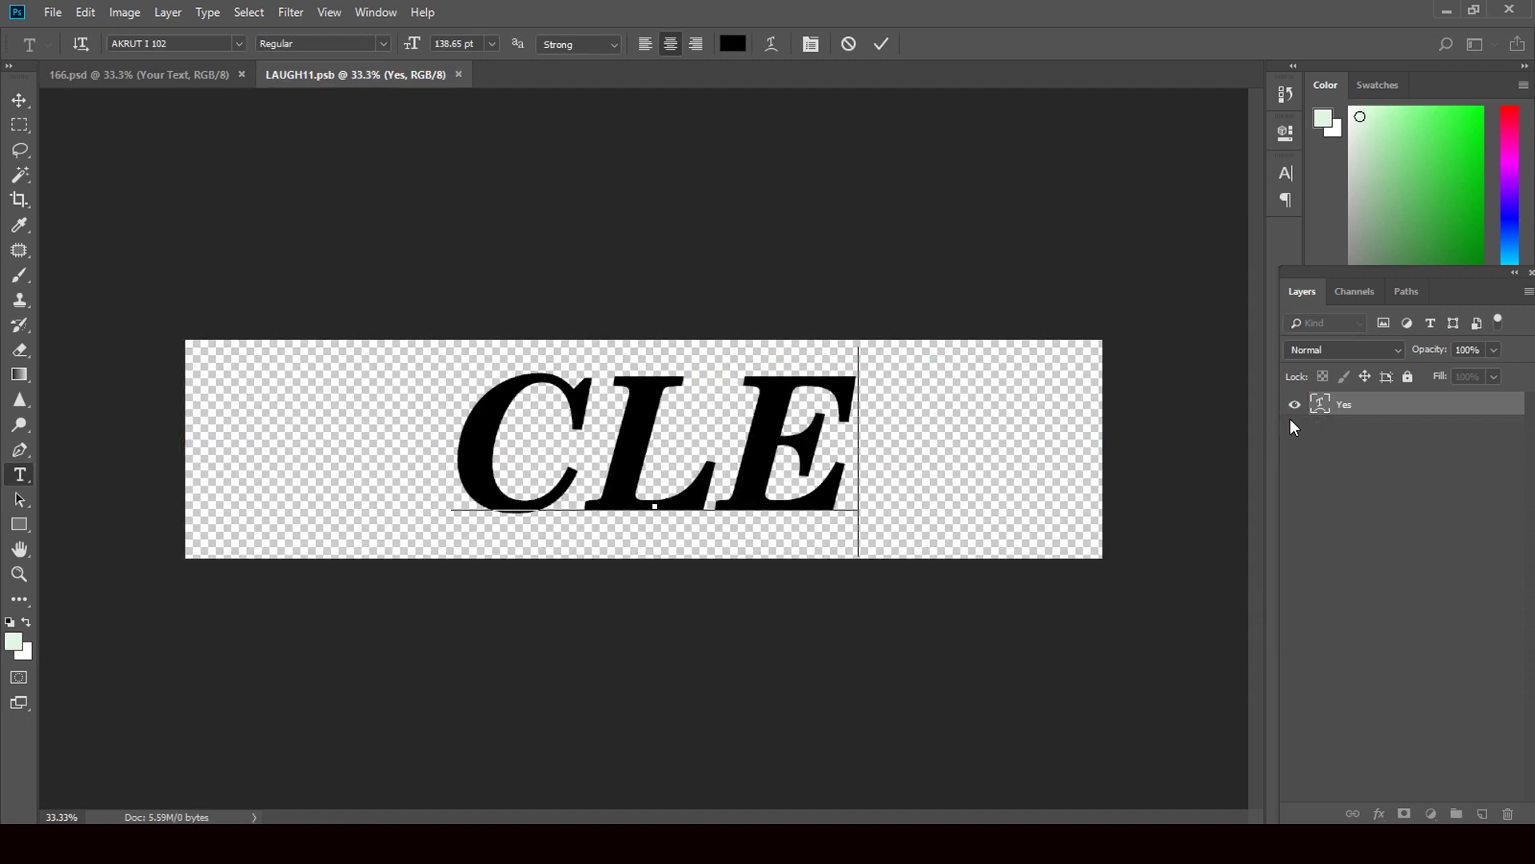
text(AR)
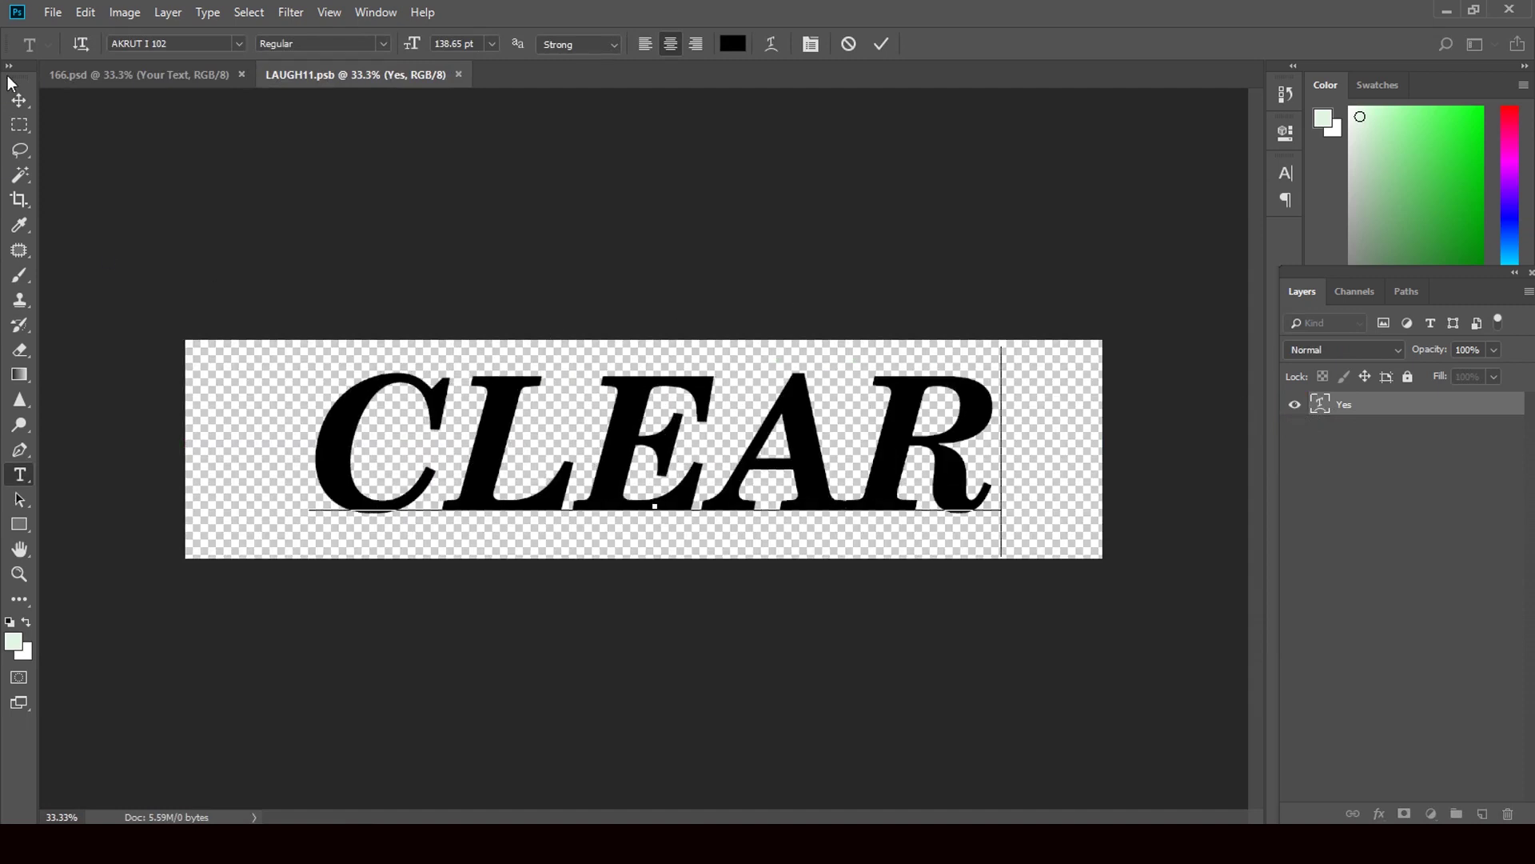
click(20, 100)
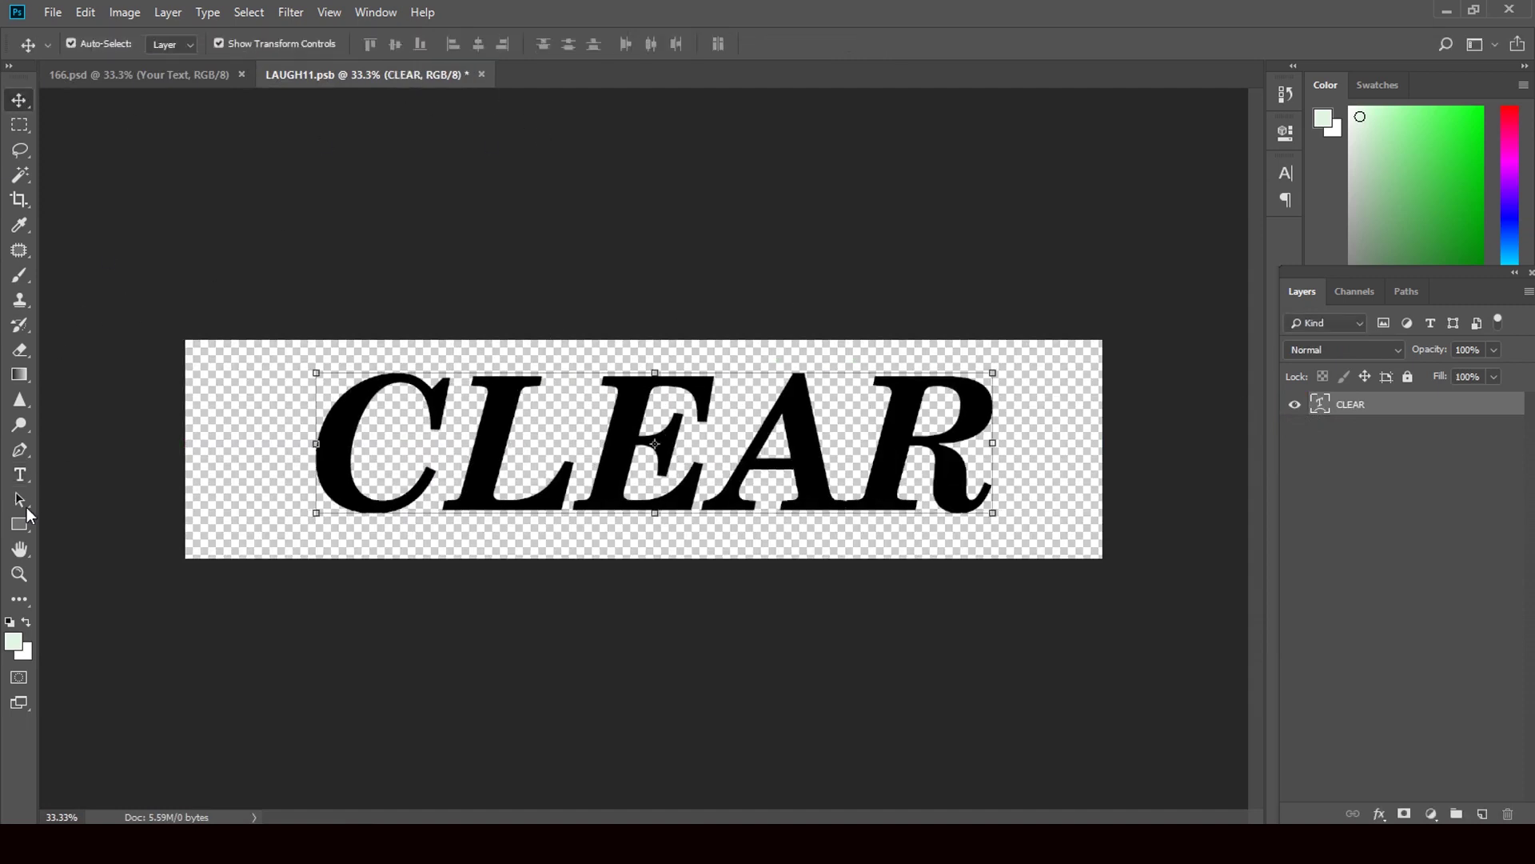
click(19, 475)
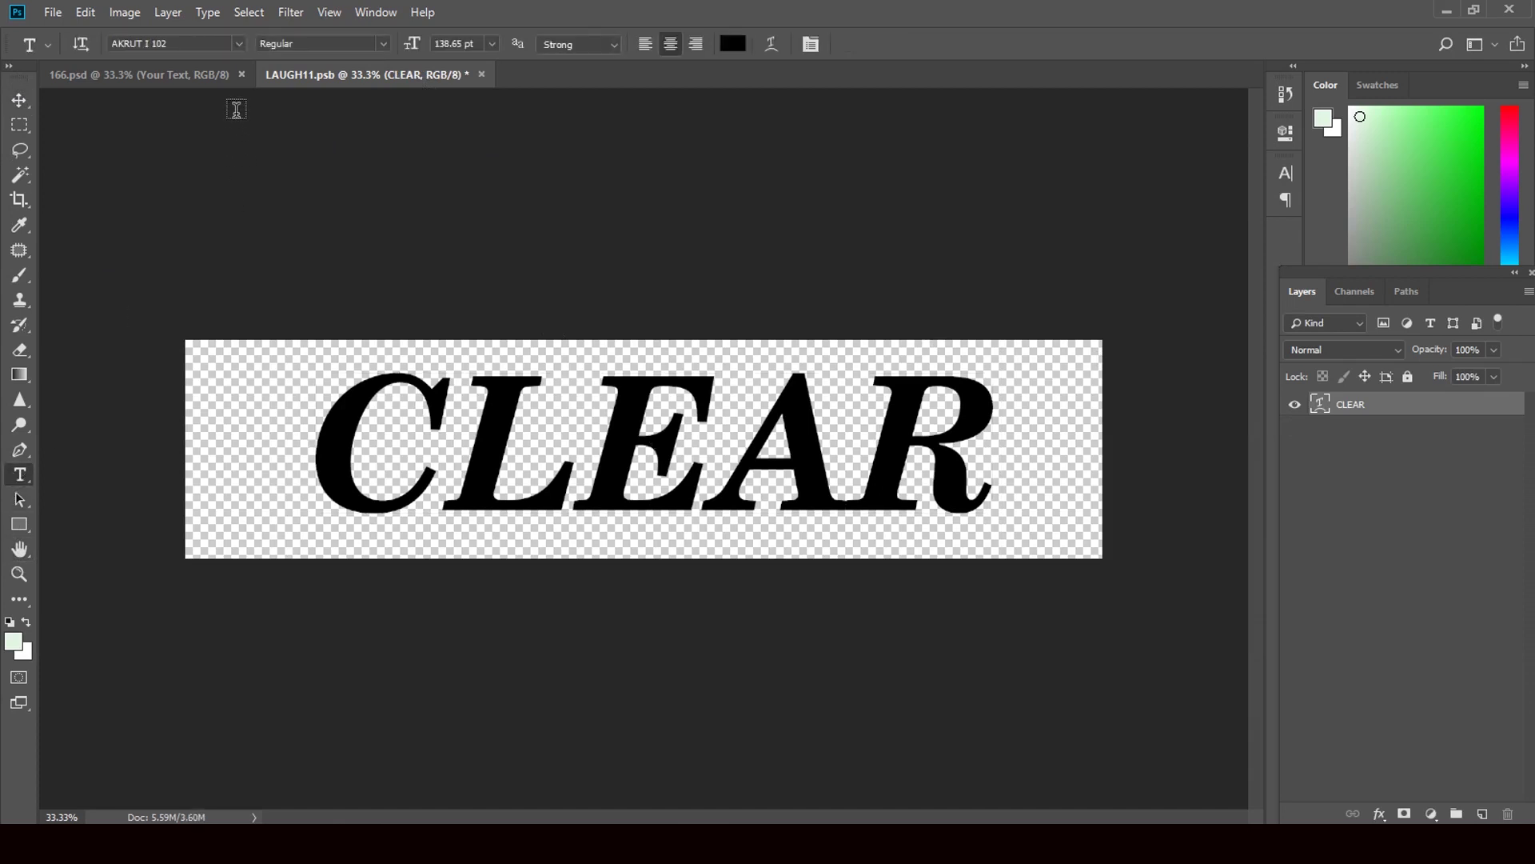
- Change the CLEAR text's font to AKRUT I 003
click(238, 44)
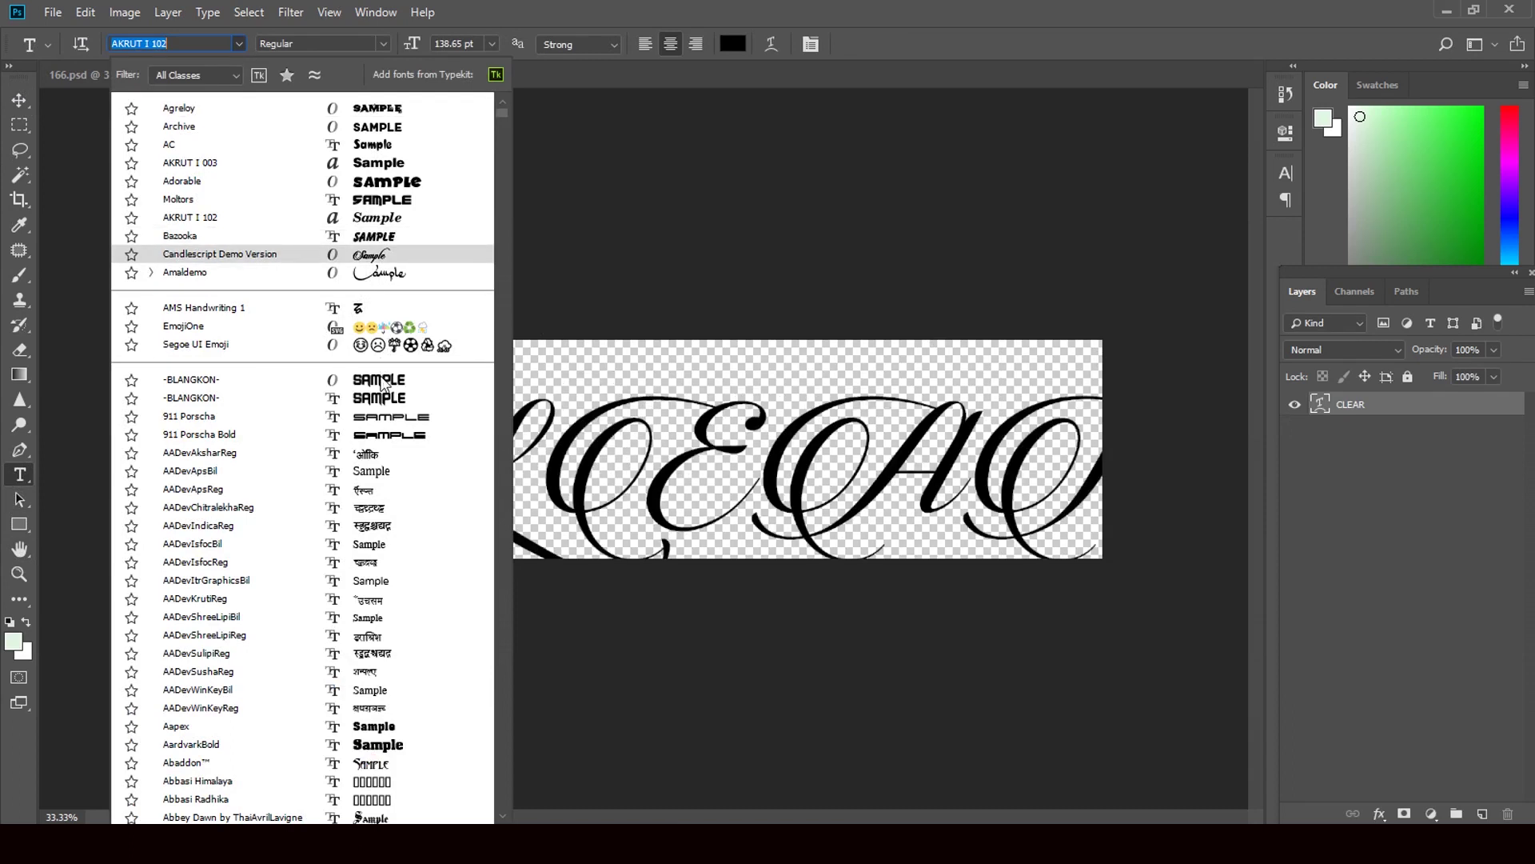
scroll(376, 447, down, 3)
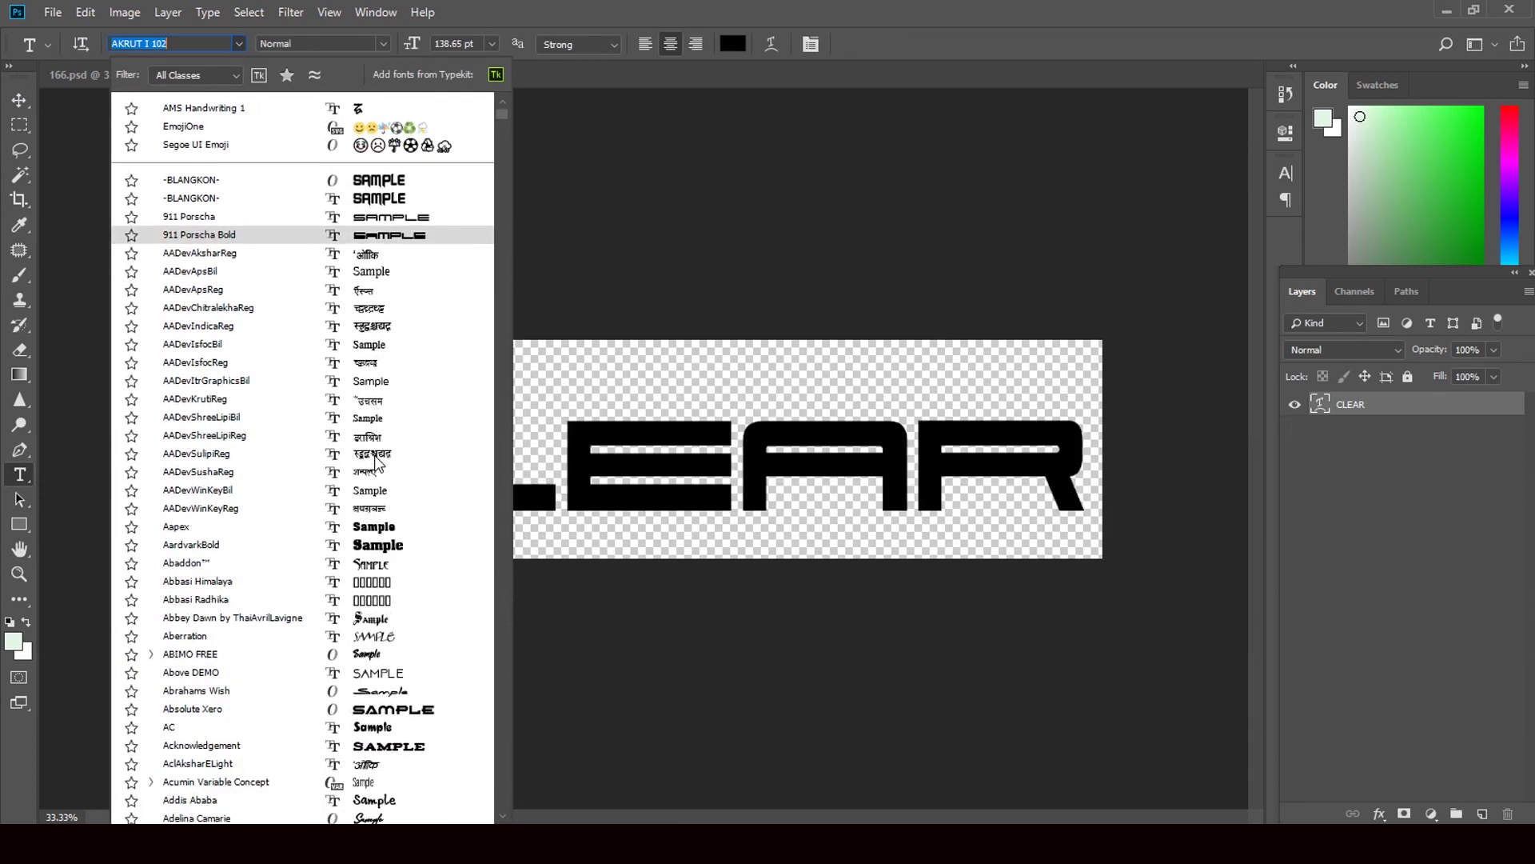
scroll(376, 460, down, 2)
scroll(380, 435, down, 2)
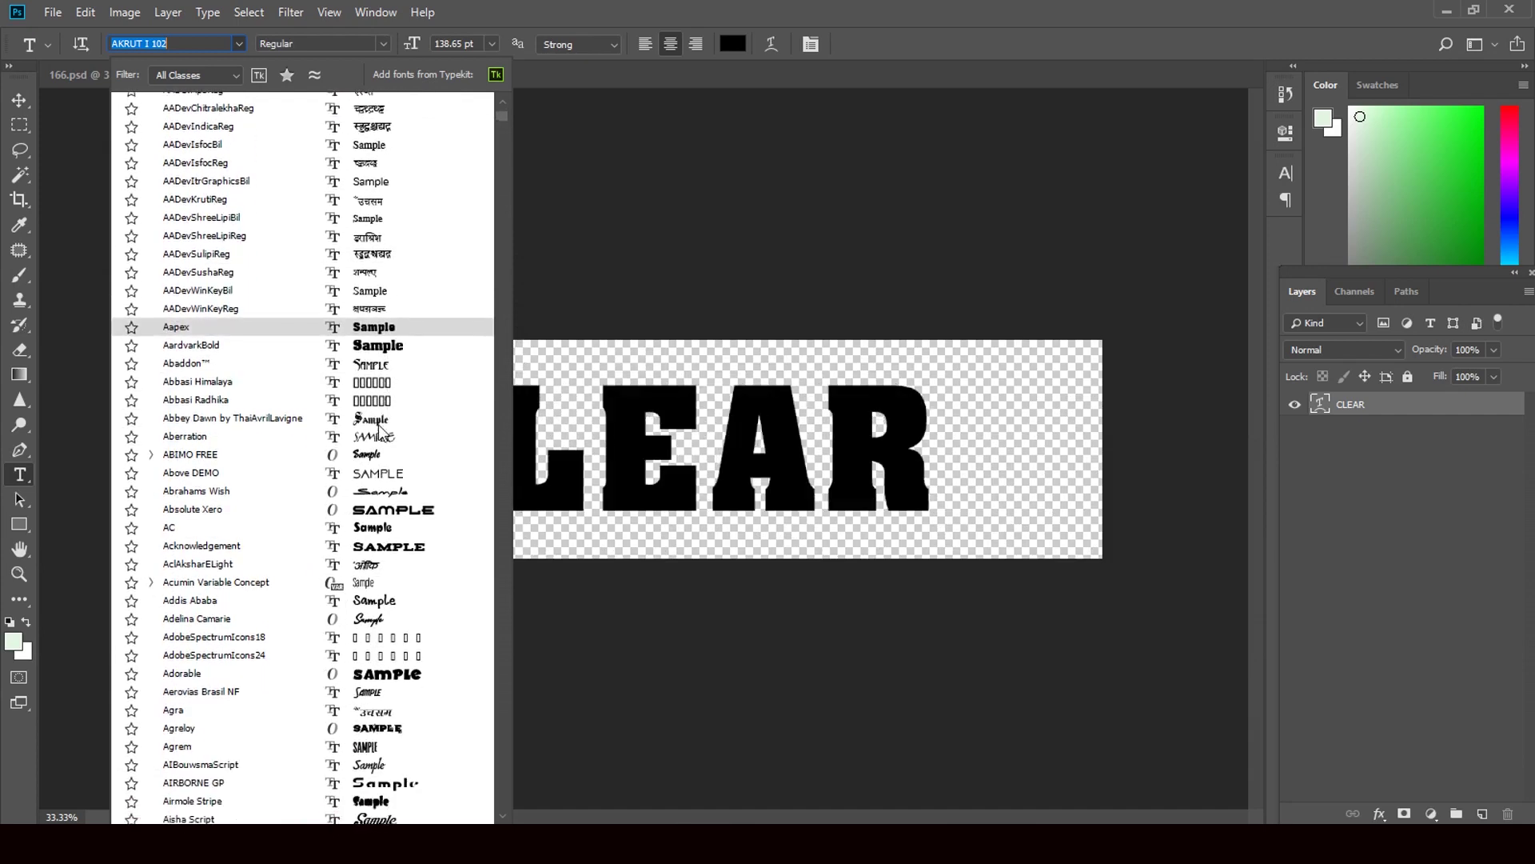
scroll(381, 432, down, 1)
scroll(376, 444, down, 2)
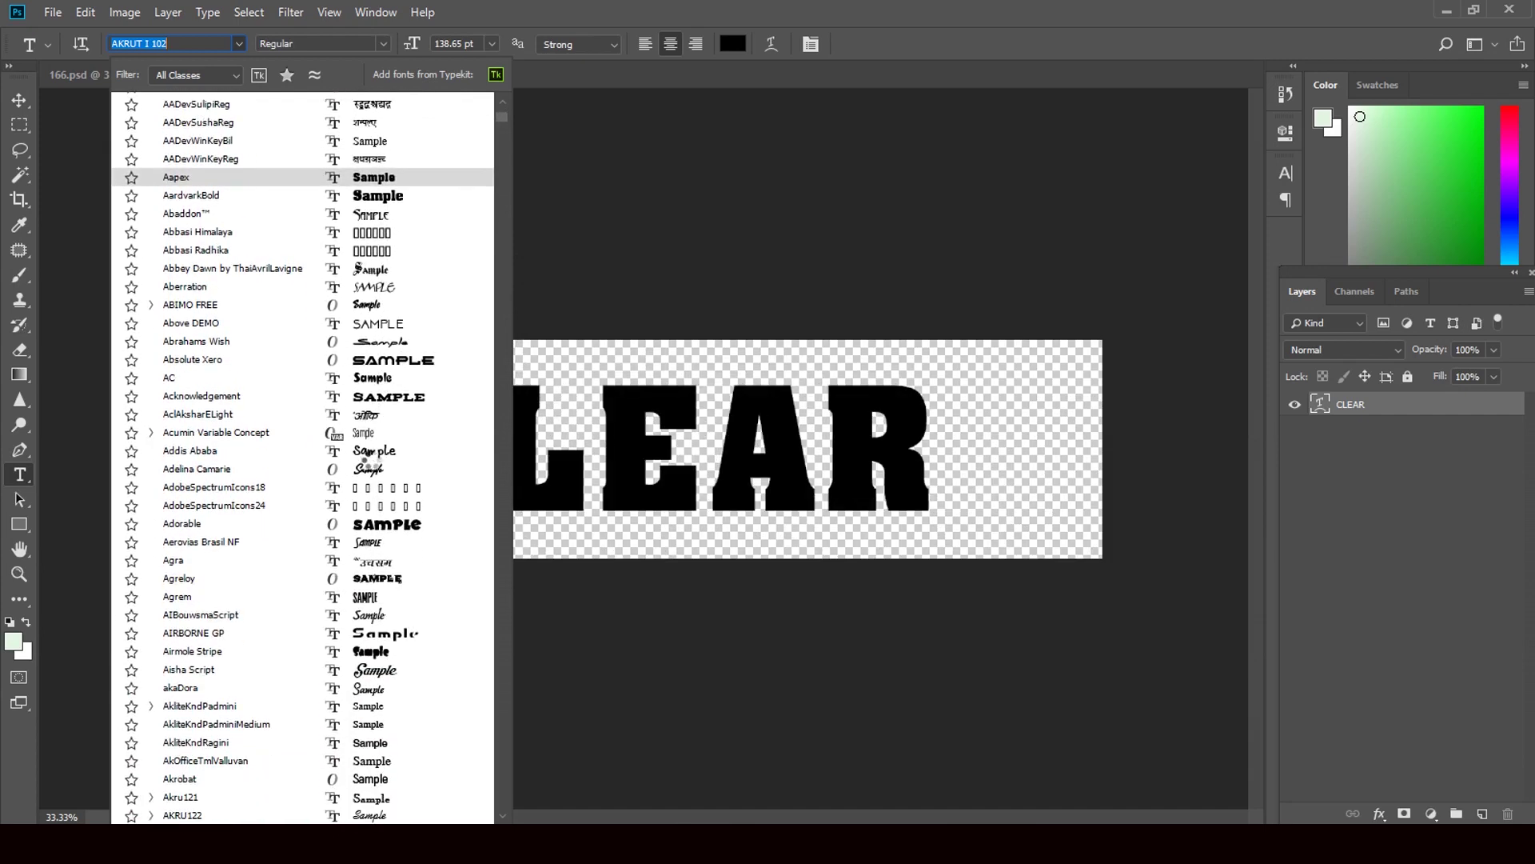
scroll(365, 454, down, 2)
scroll(374, 459, down, 4)
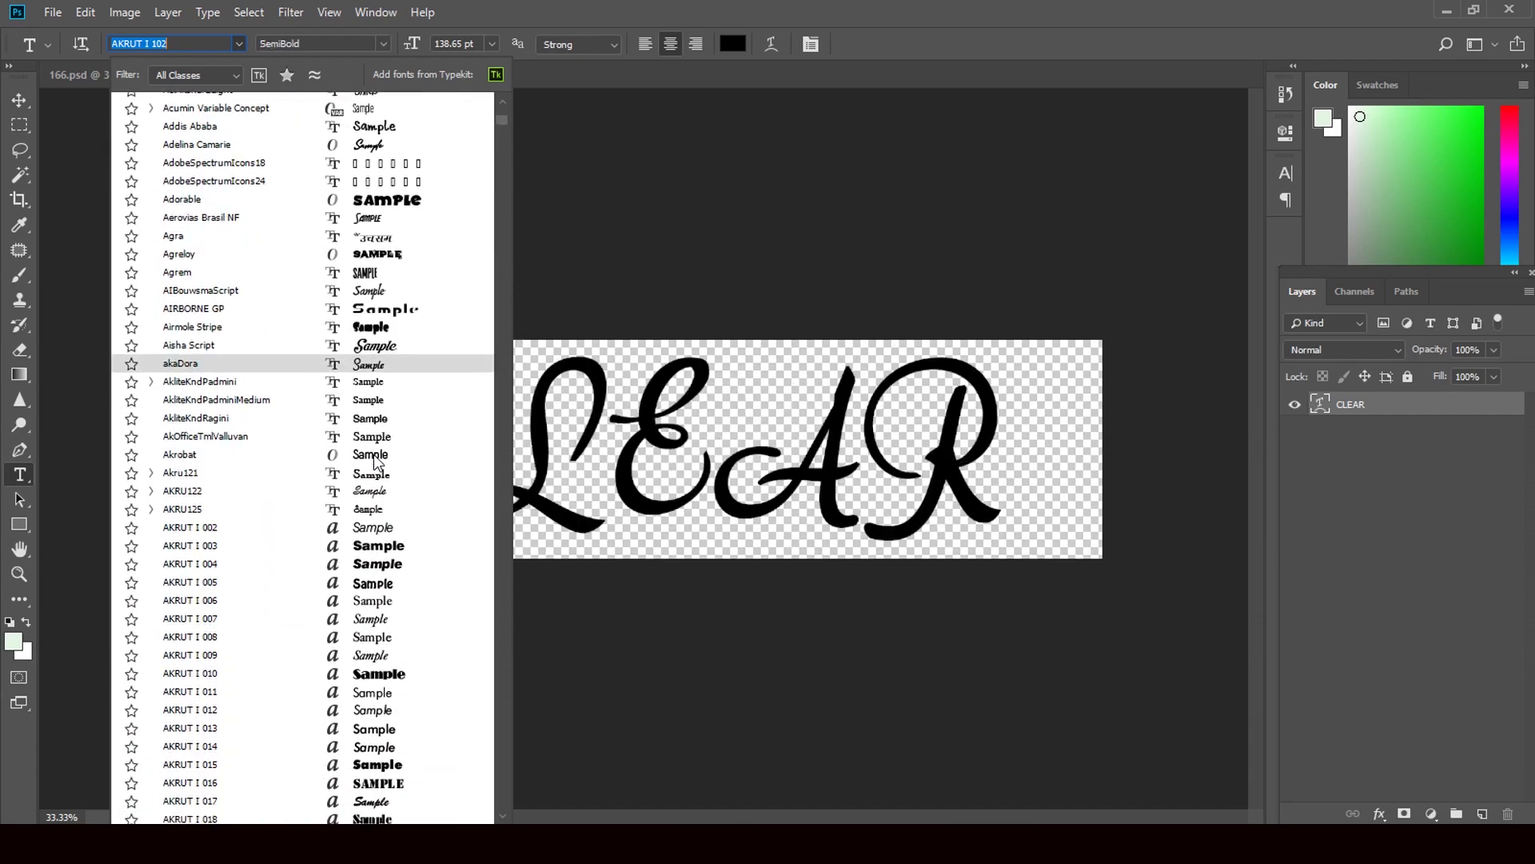
scroll(376, 462, down, 1)
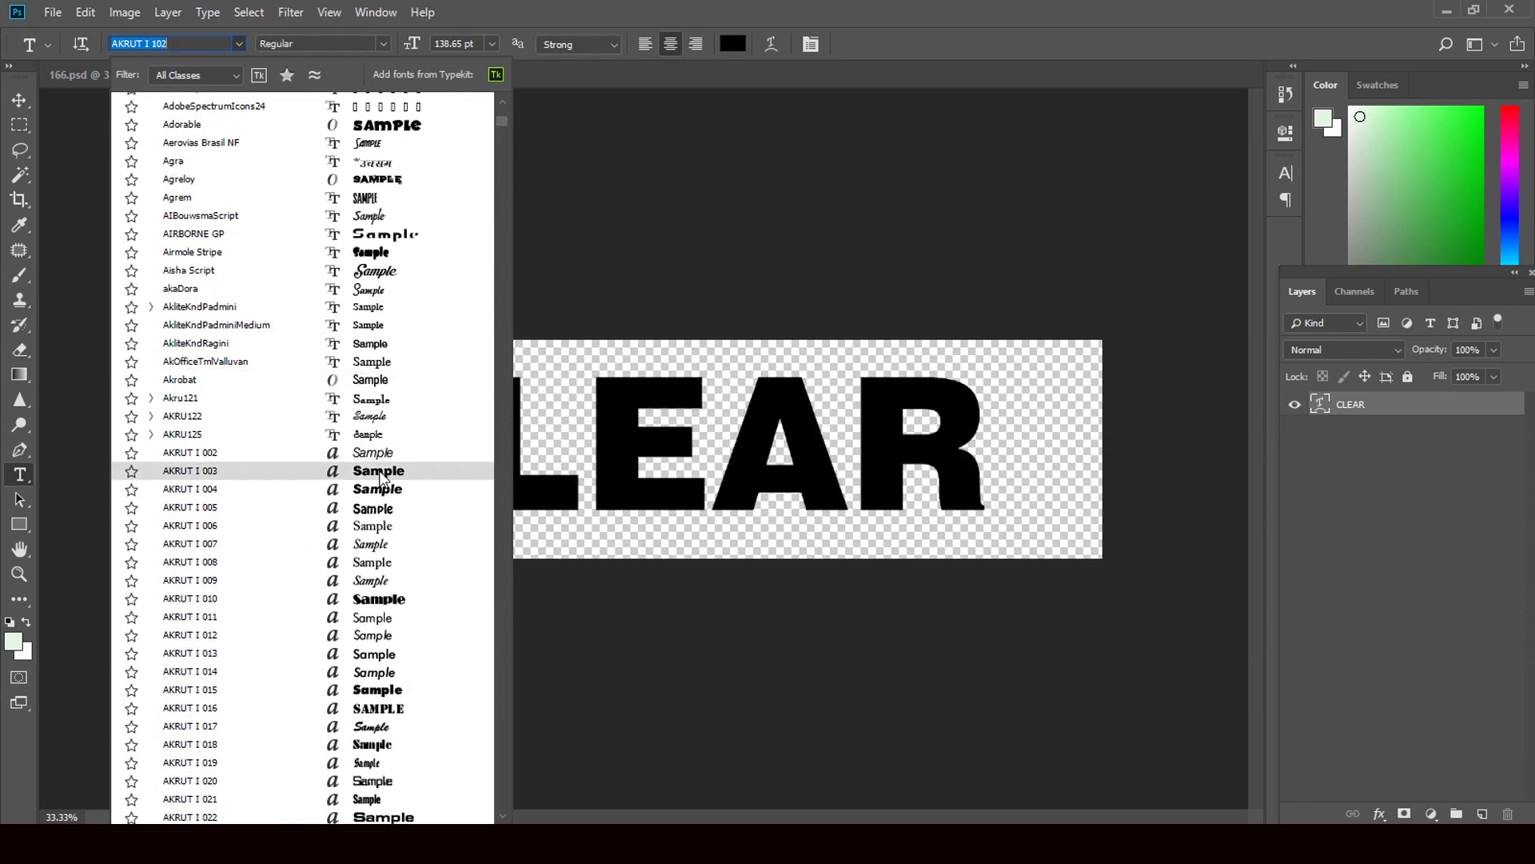
click(379, 472)
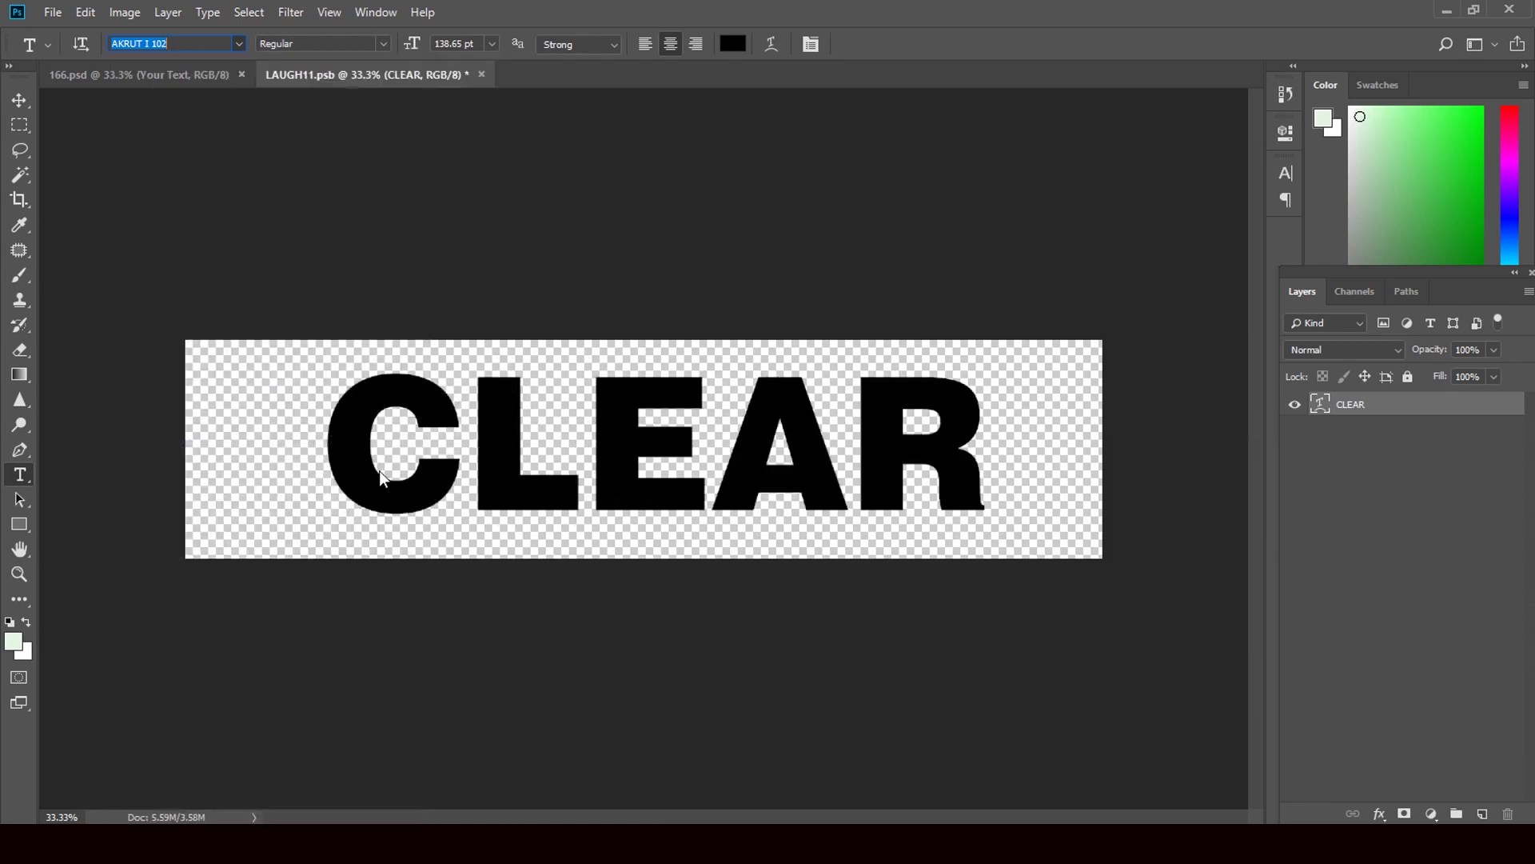
click(20, 101)
- Save the LAUGH11.psb smart object changes and close it, returning to 166.psd
click(482, 74)
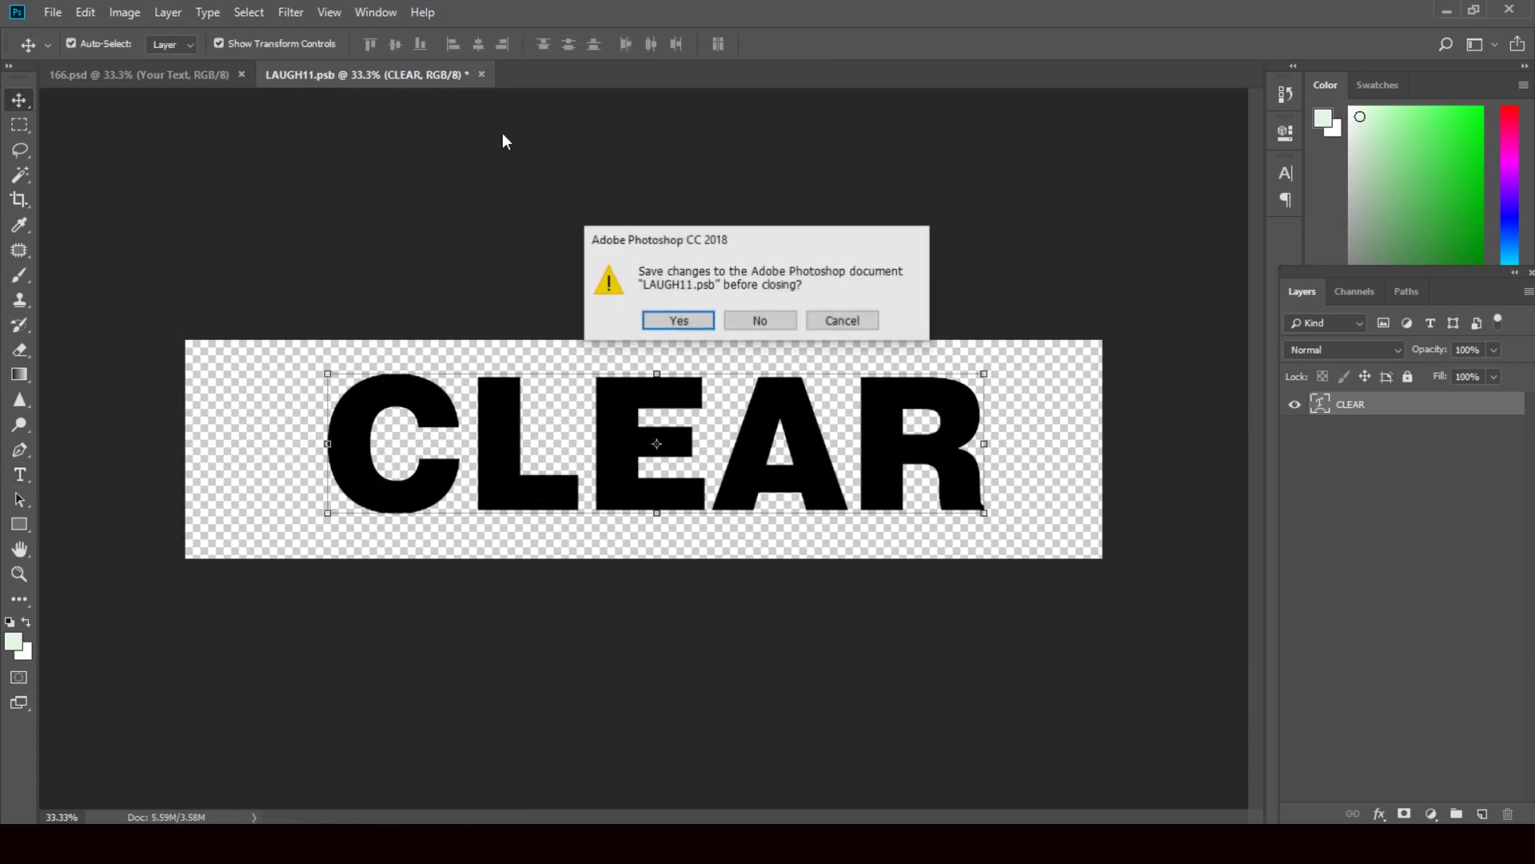
click(678, 321)
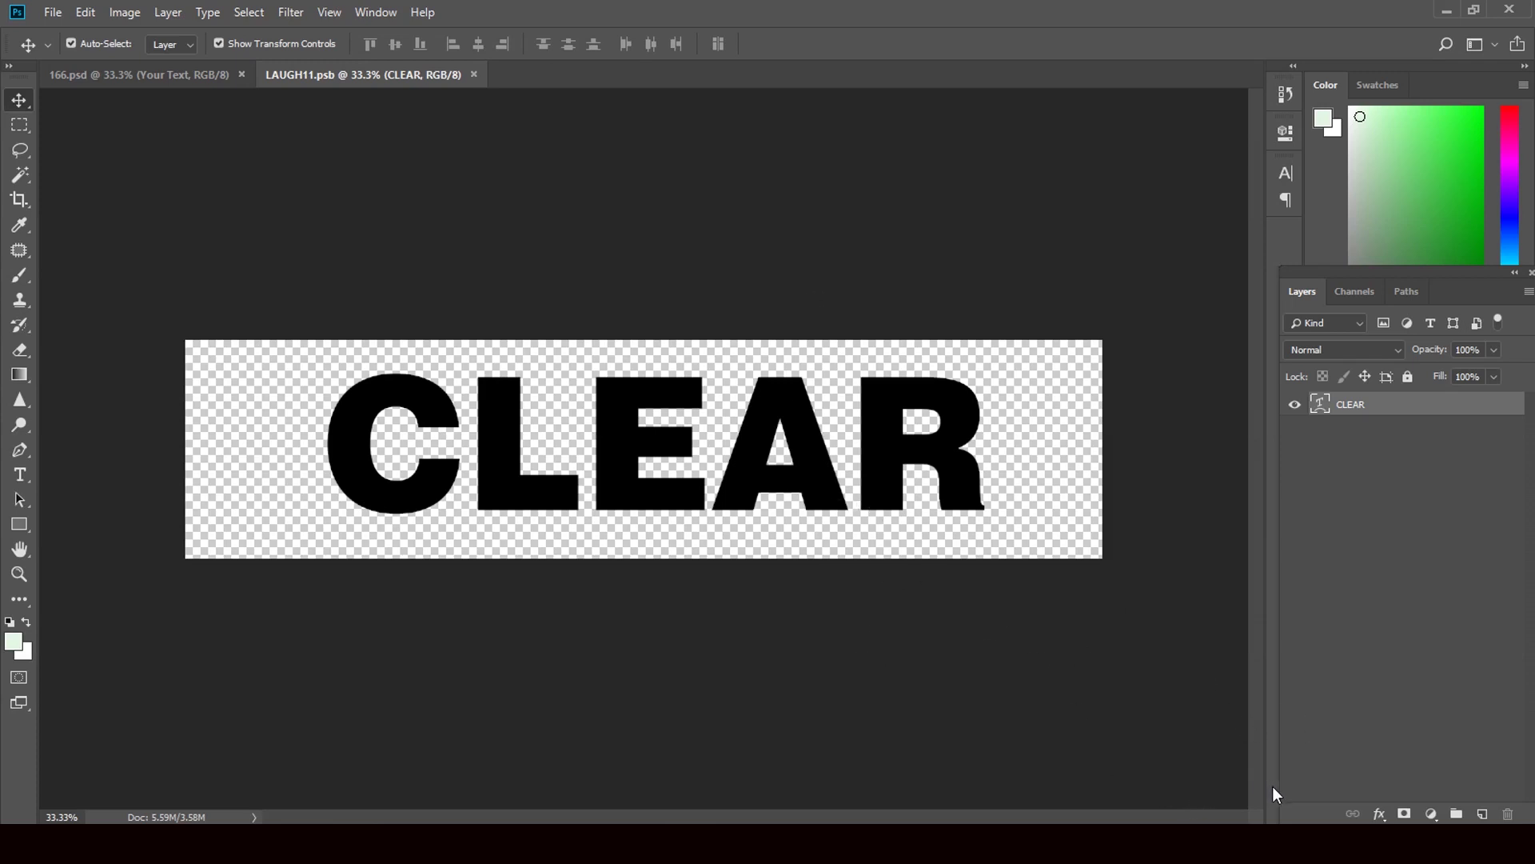
key(ctrl+w)
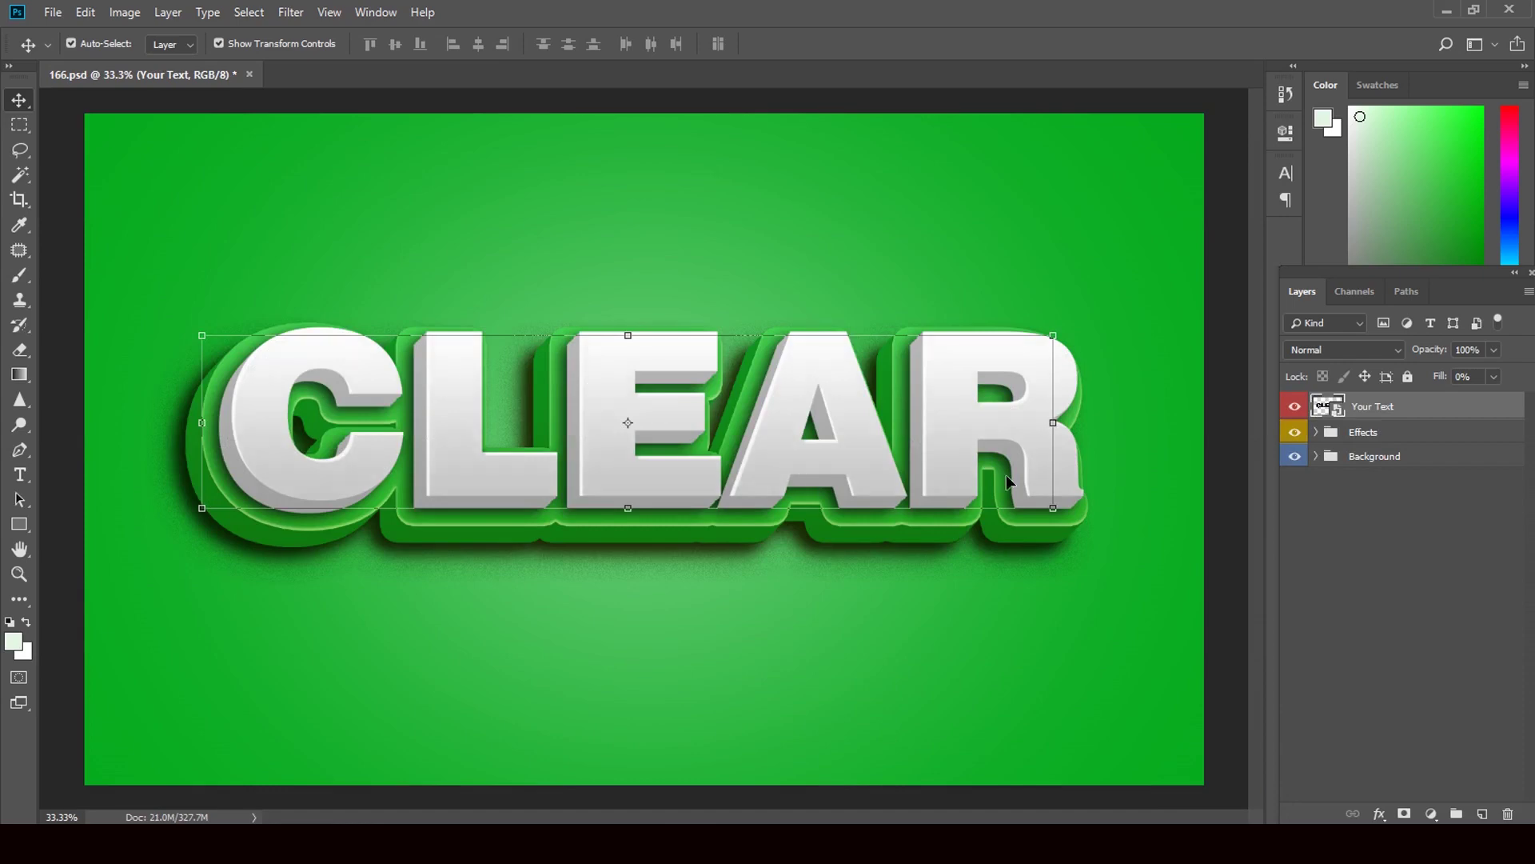
- Set 3D Extrude 1's Gradient Overlay to a 73° angle and 85% scale
click(1316, 433)
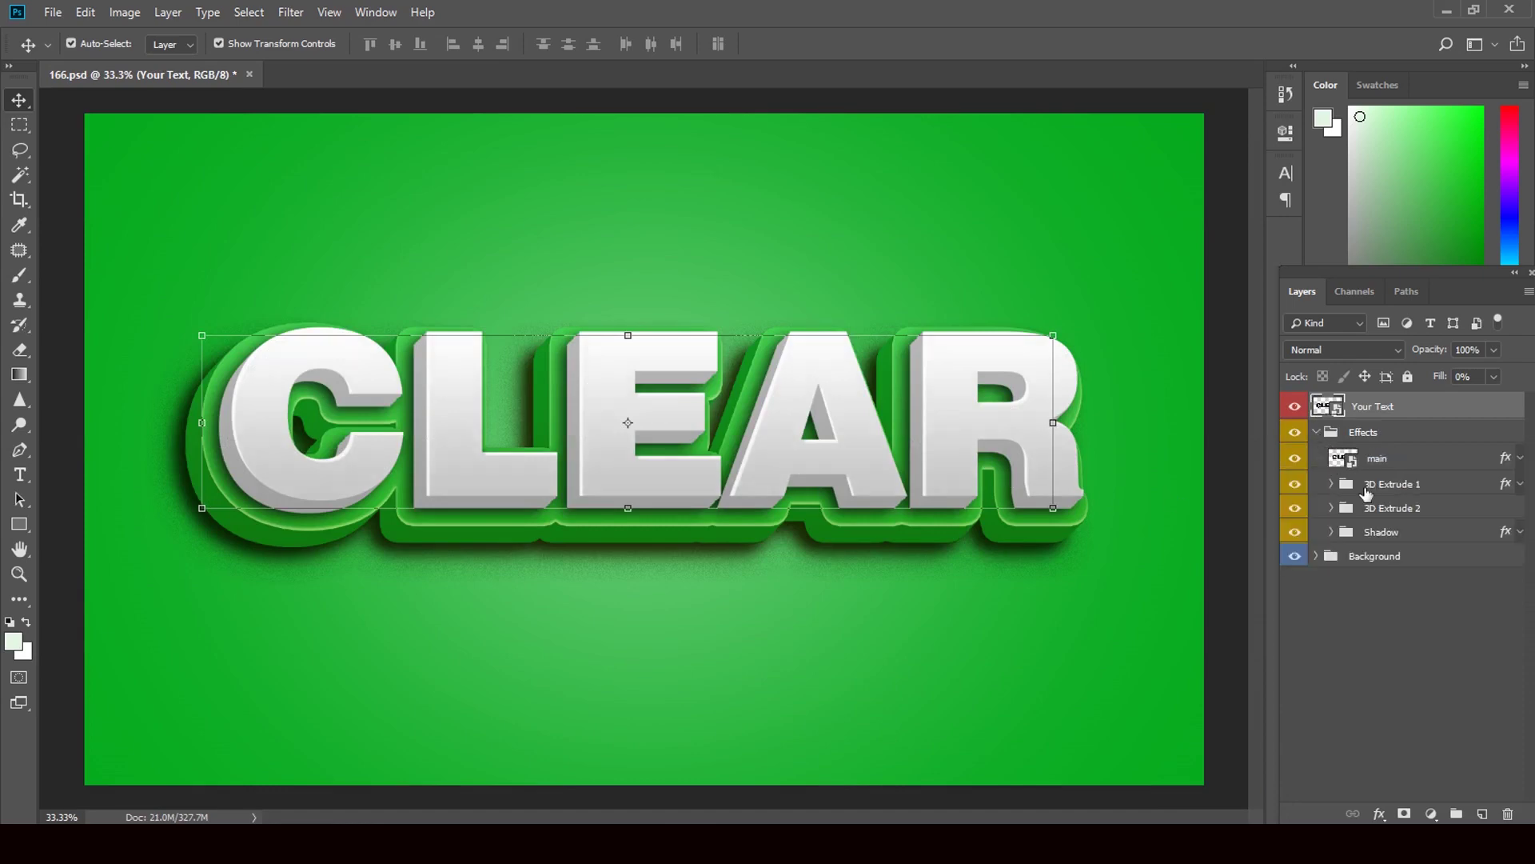
click(1507, 488)
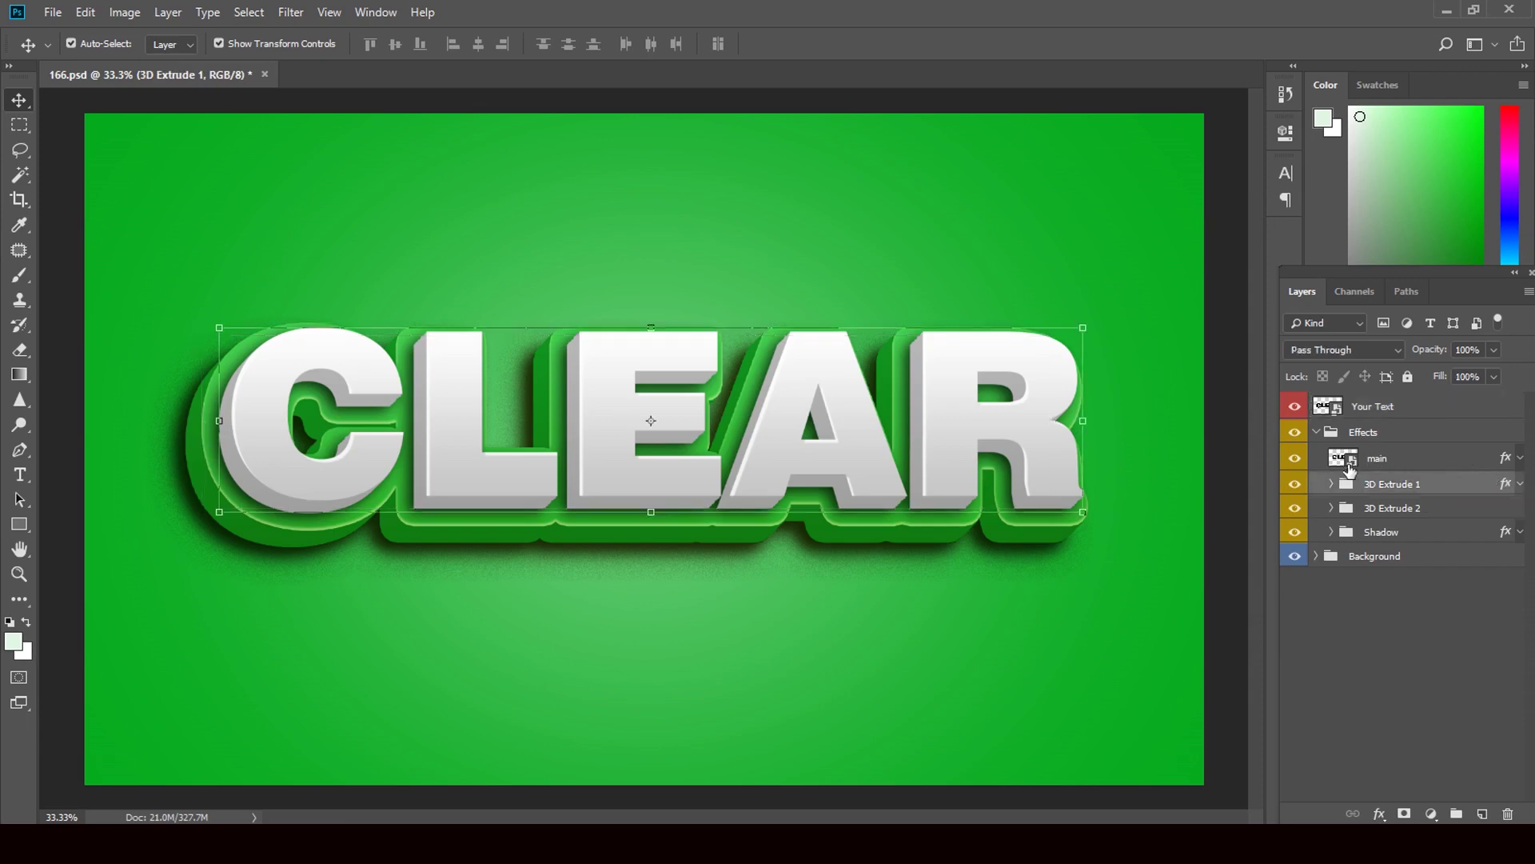
double_click(1506, 490)
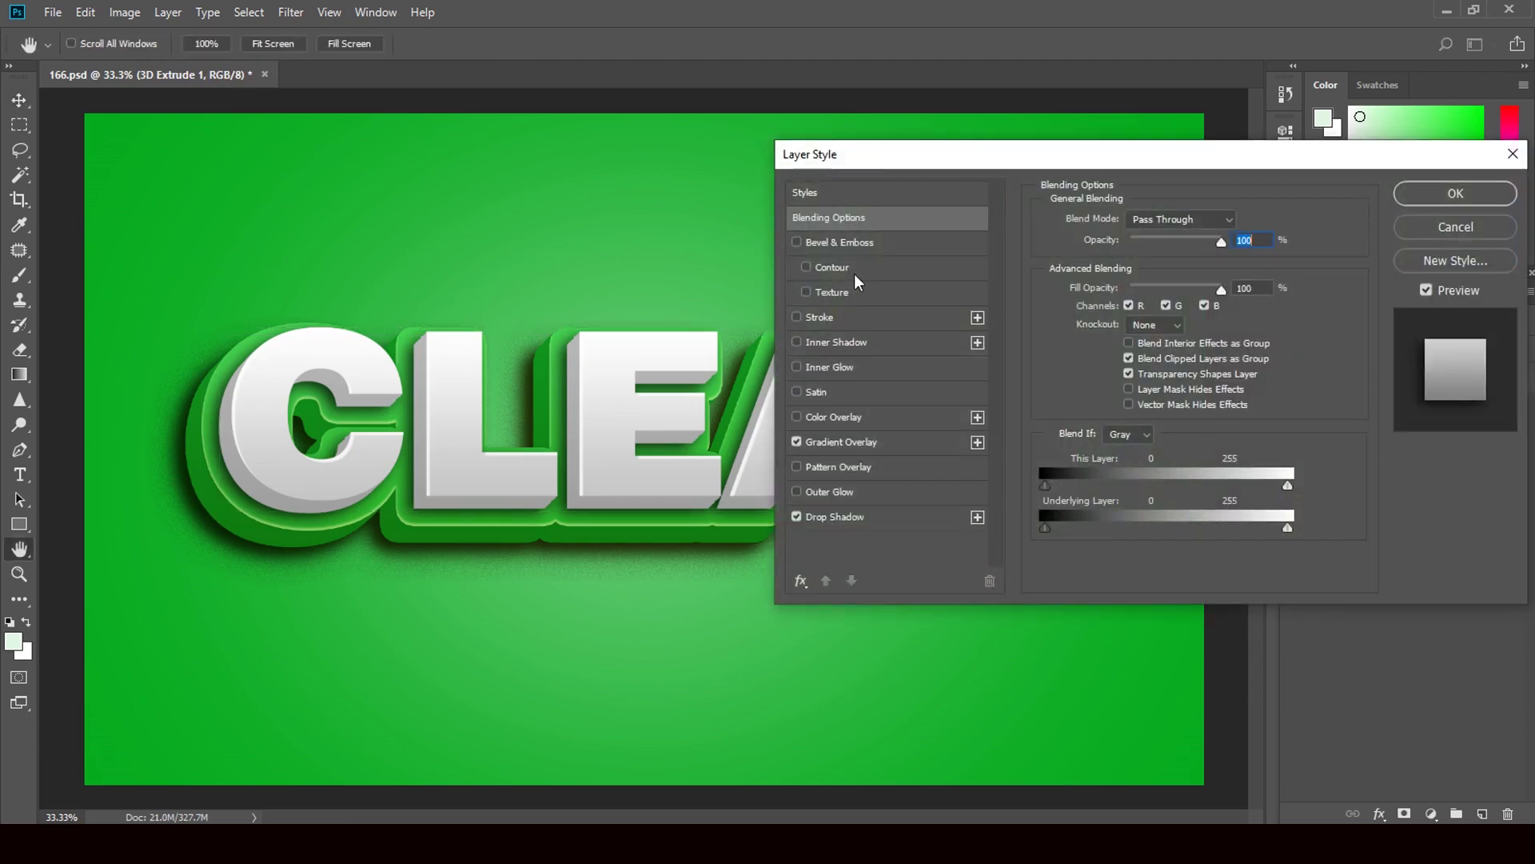
click(838, 442)
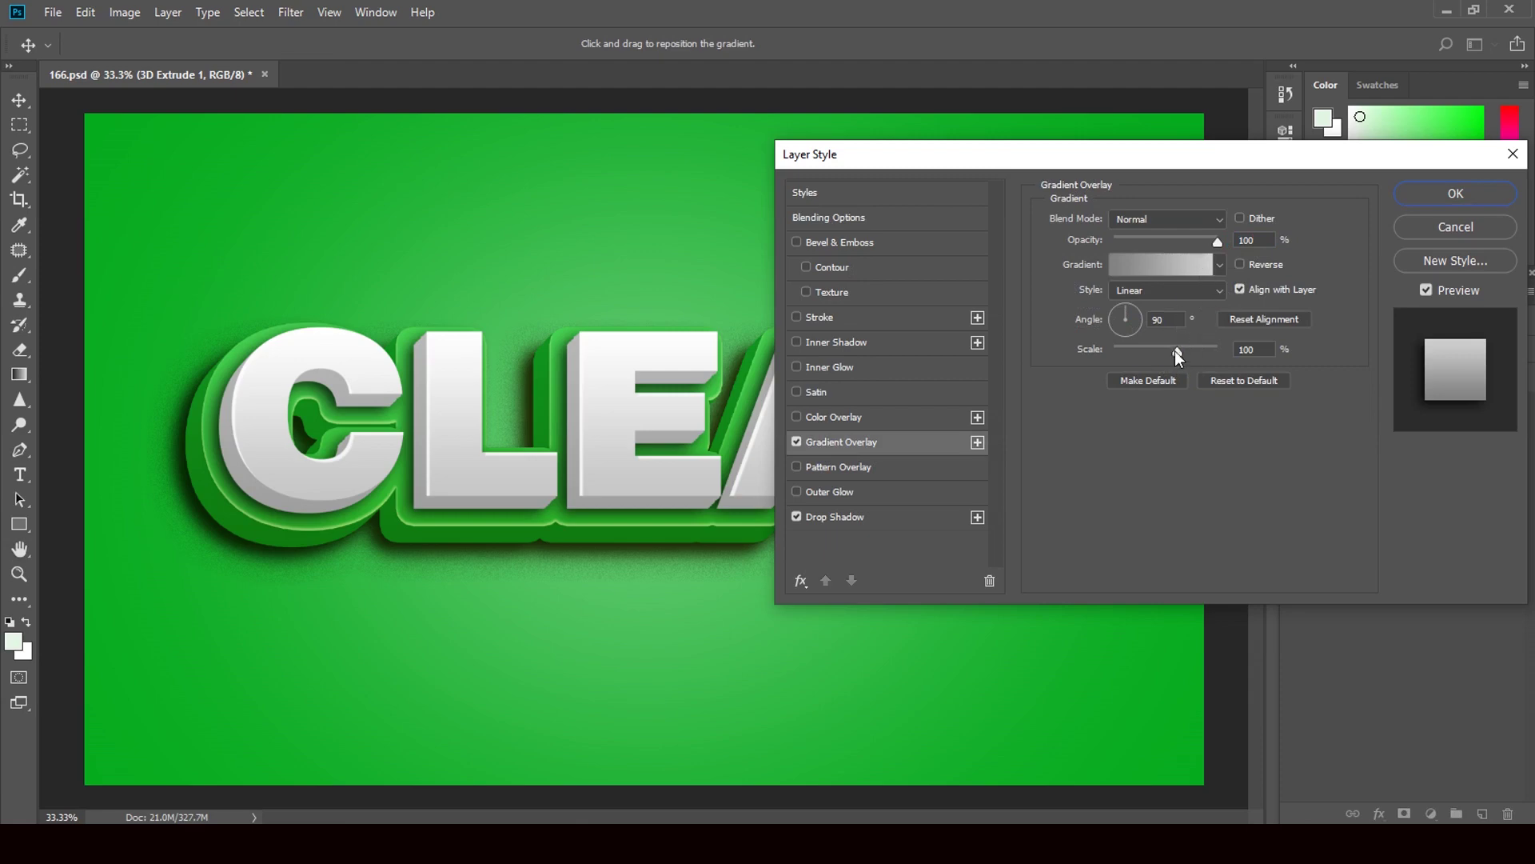
drag(1176, 351, 1136, 316)
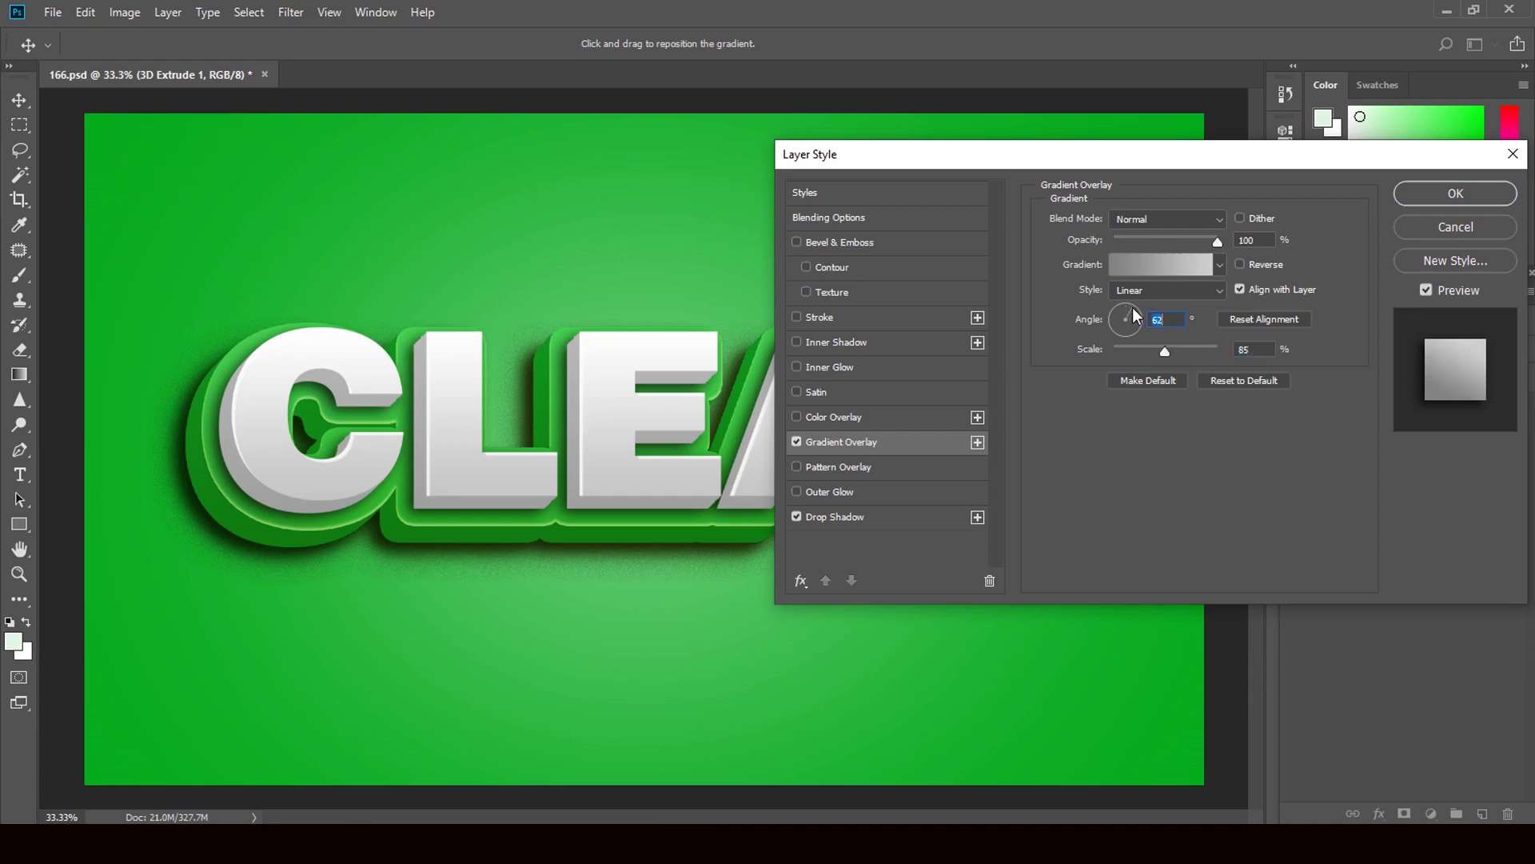
text(8)
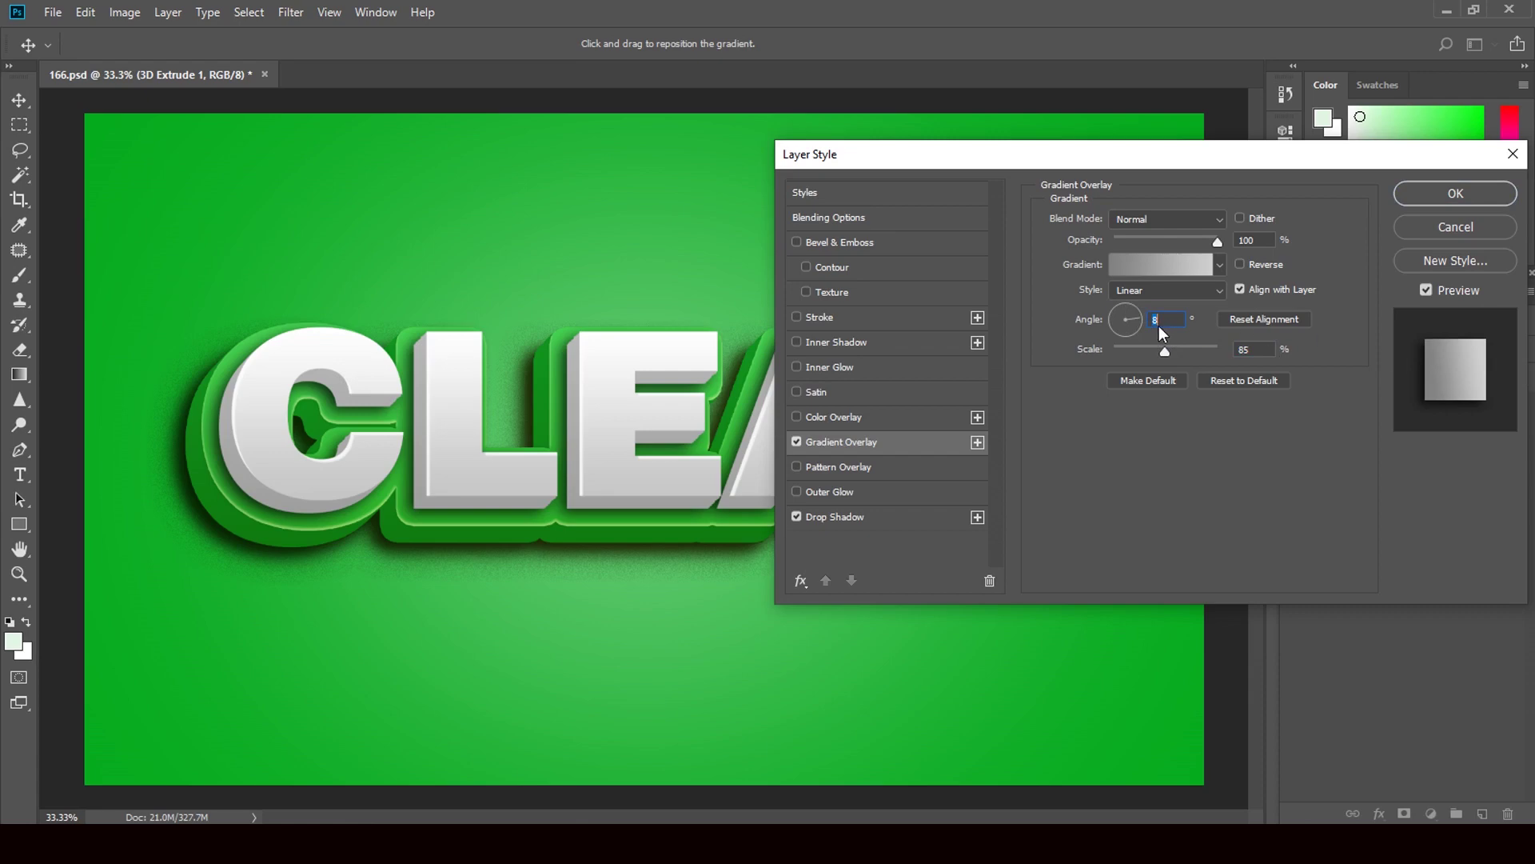
click(1456, 193)
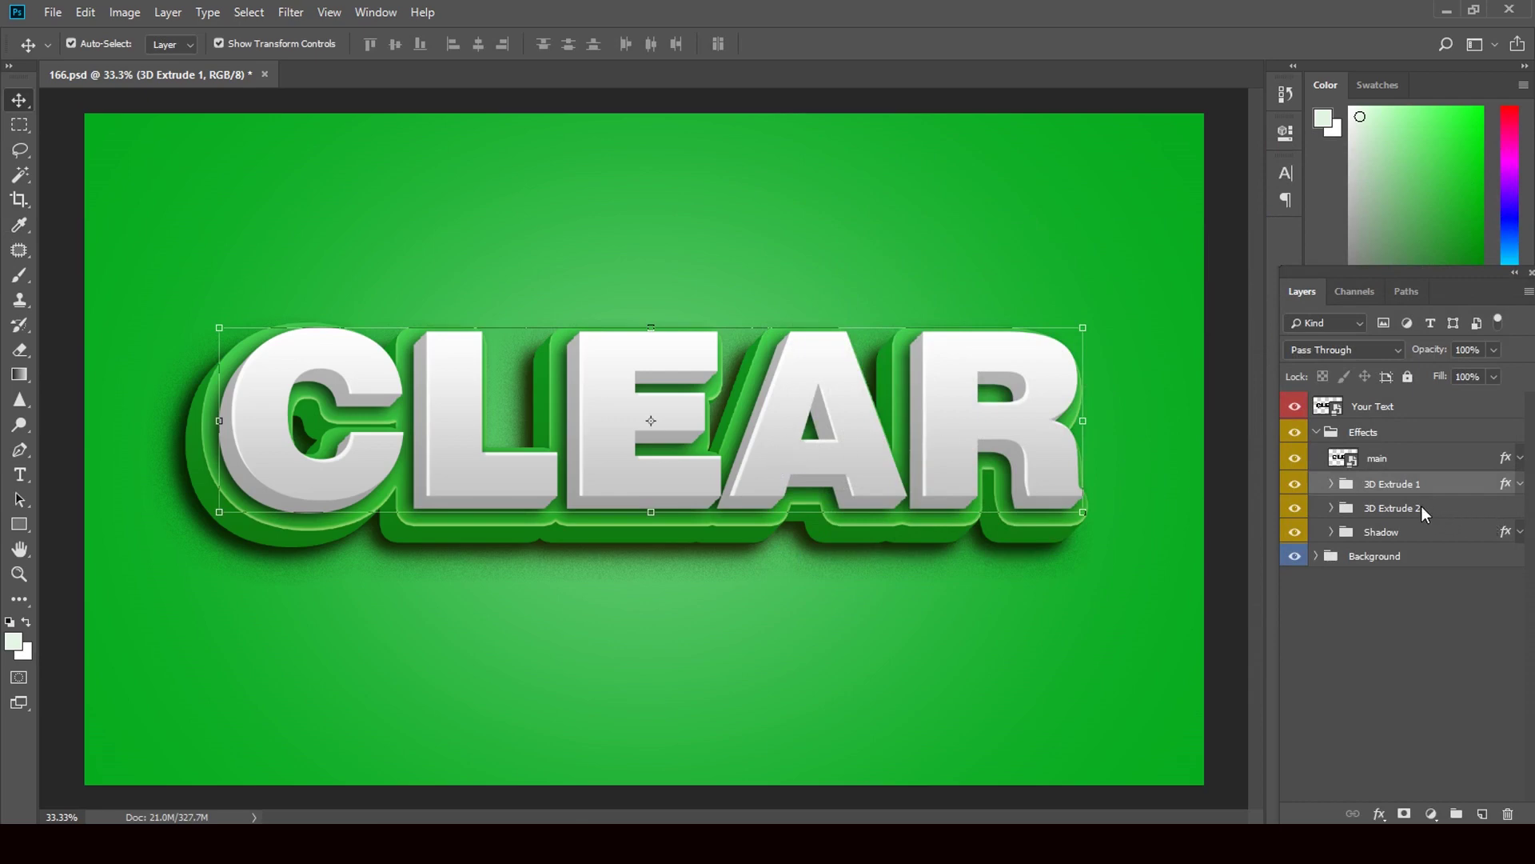
click(1362, 512)
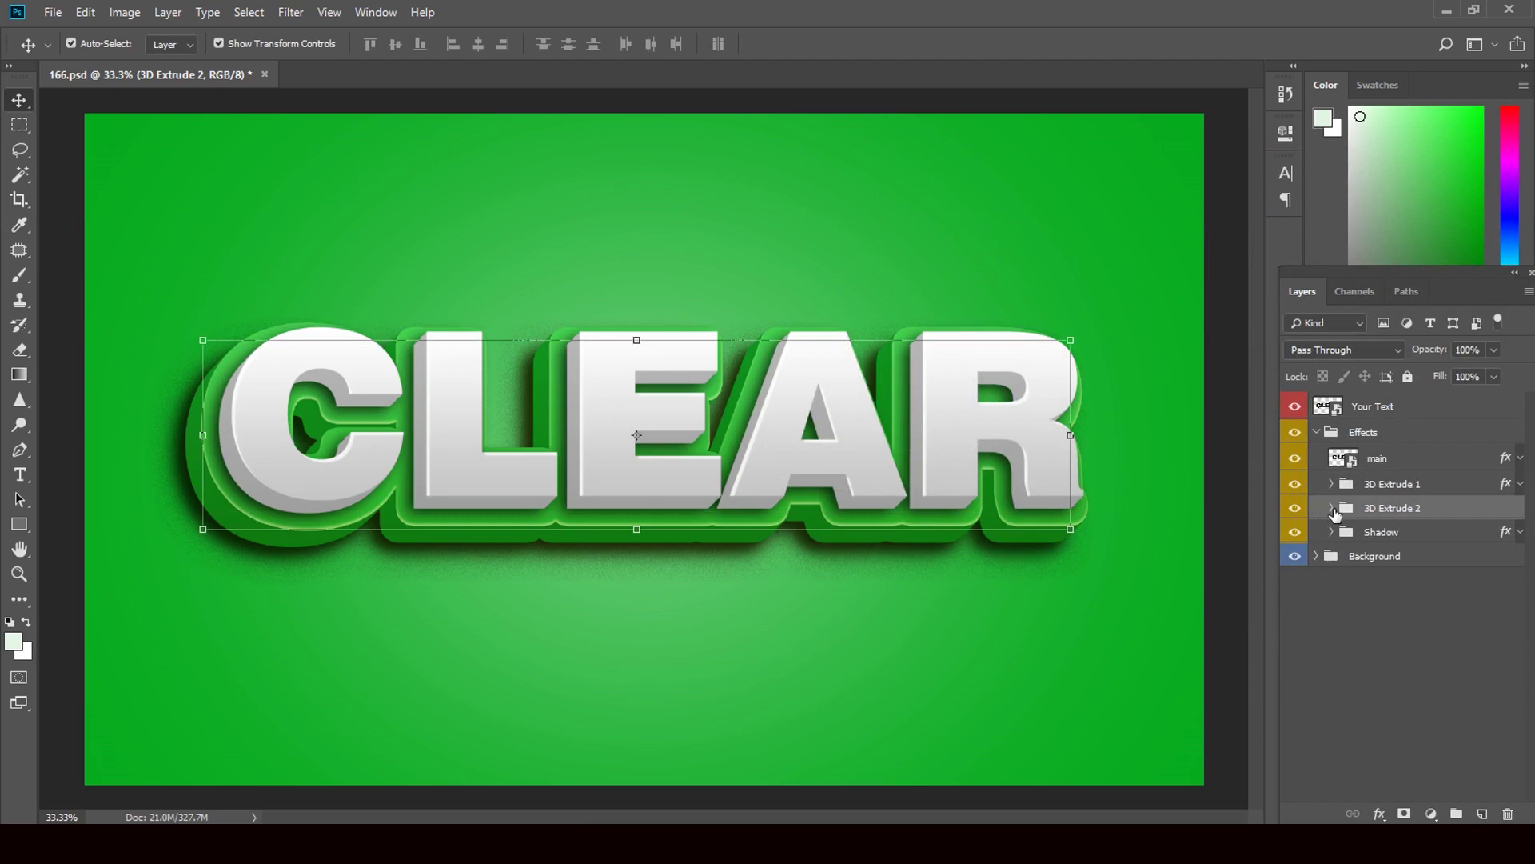
- Add an 84 px Inner Bevel at 100% depth to F_Stroke in 3D Extrude 2
click(1331, 509)
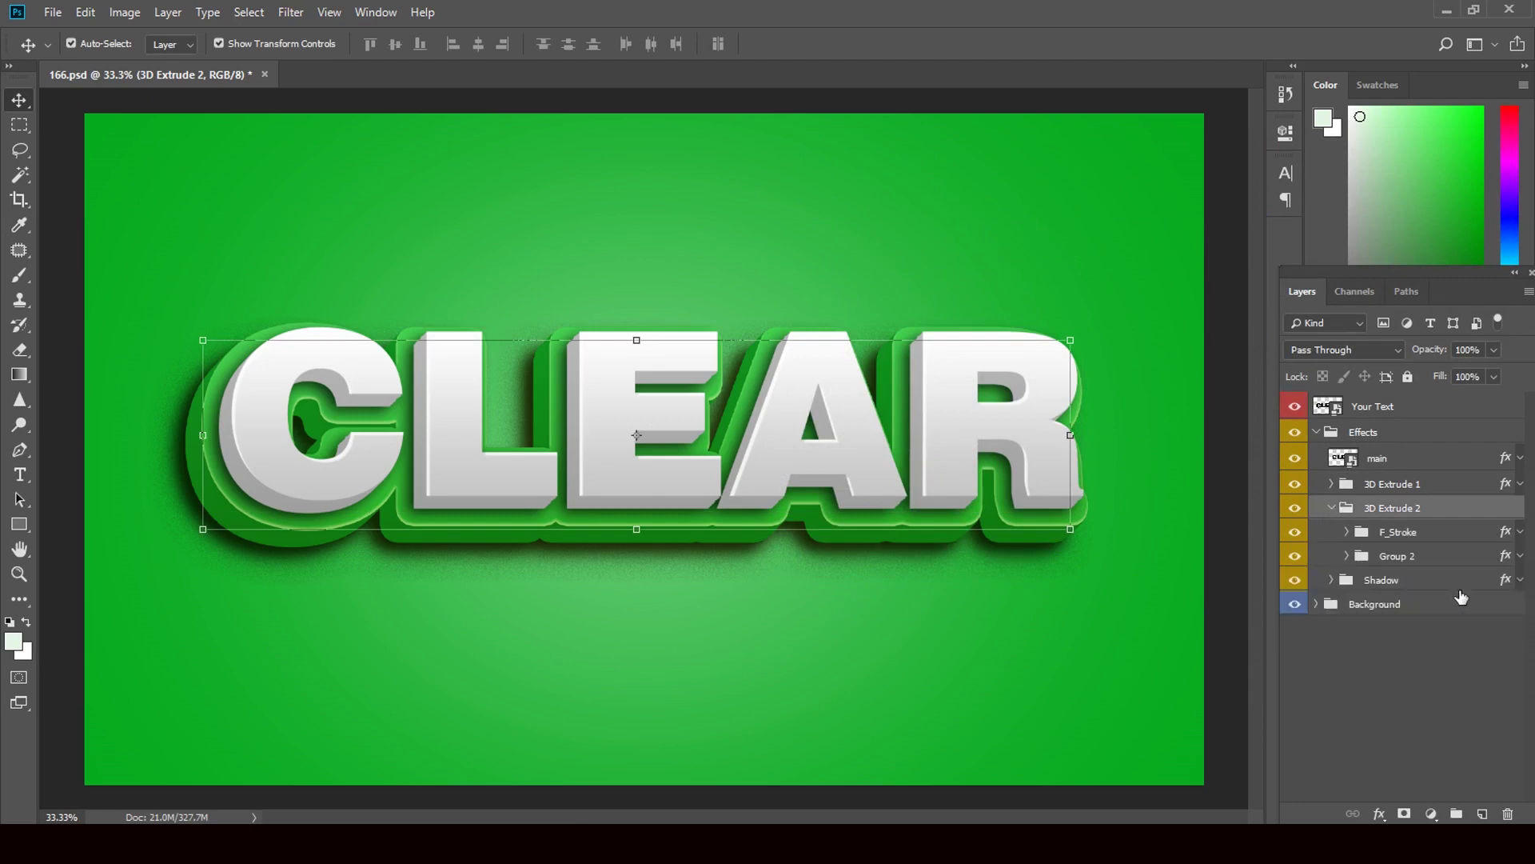
click(1501, 532)
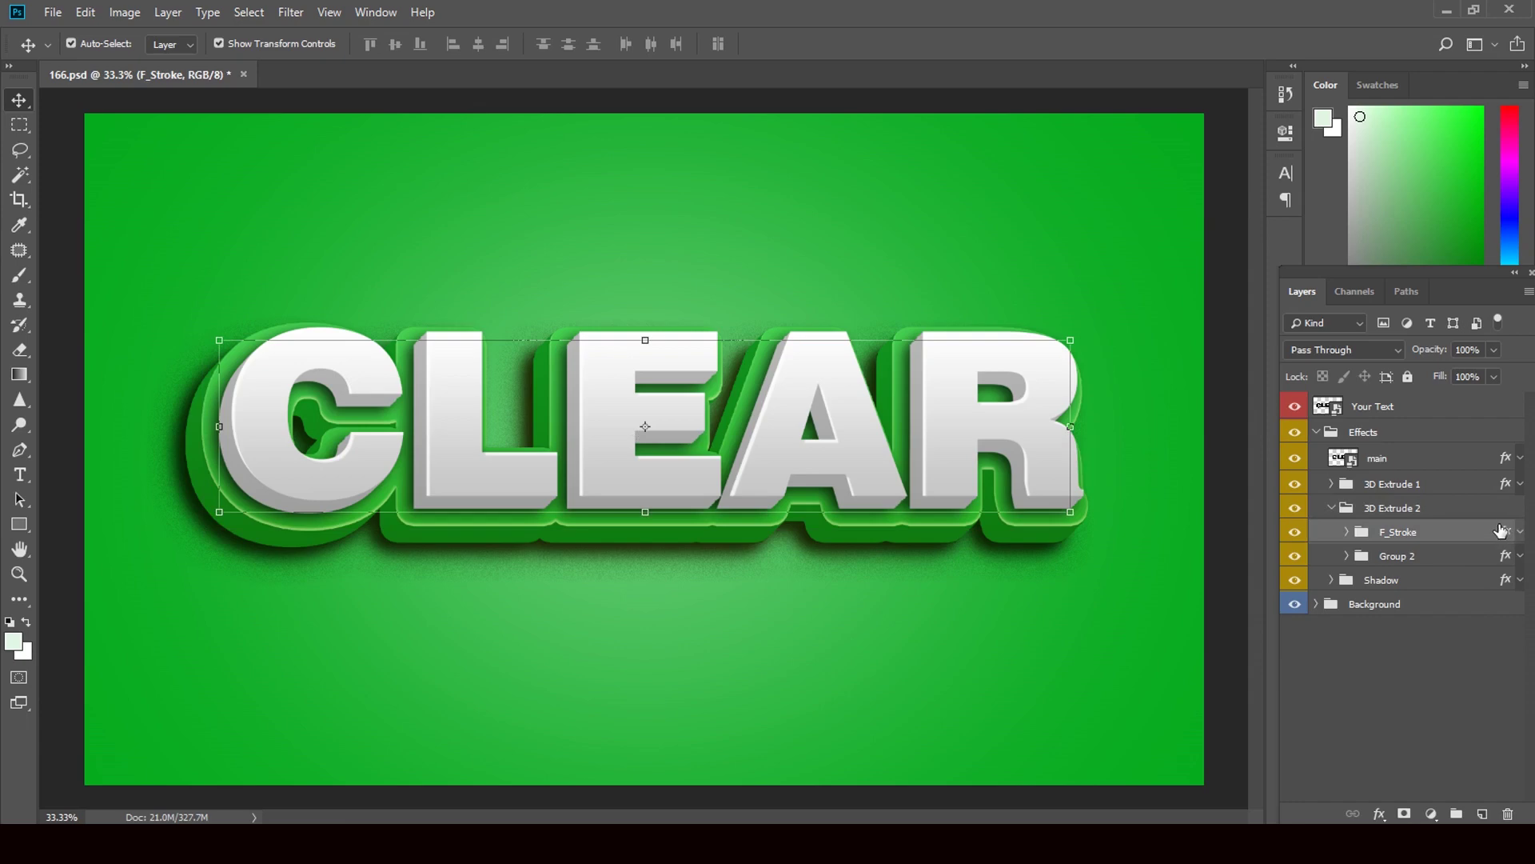
double_click(1503, 532)
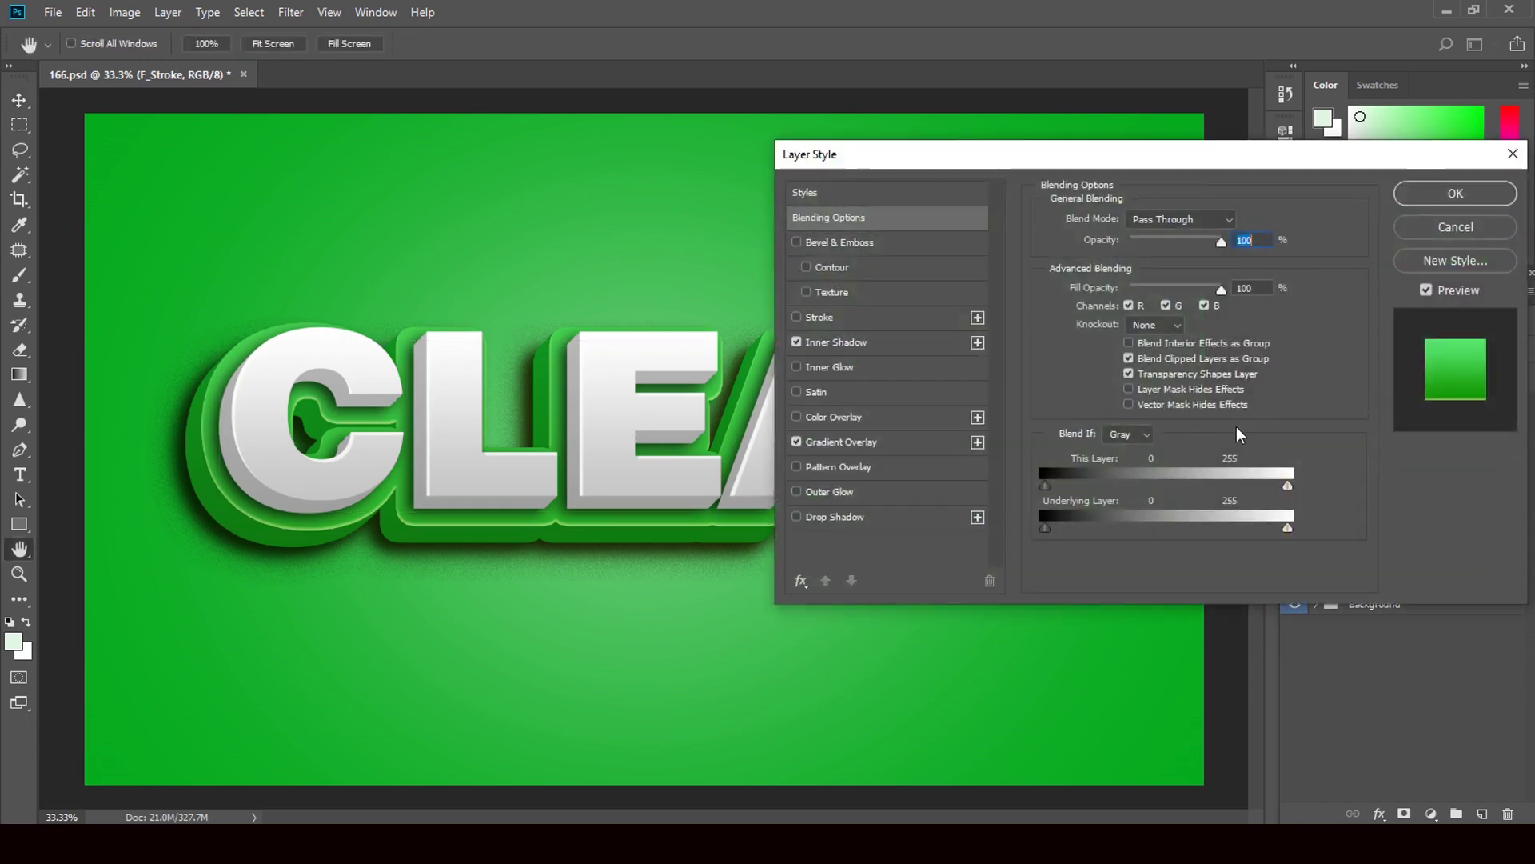
click(842, 244)
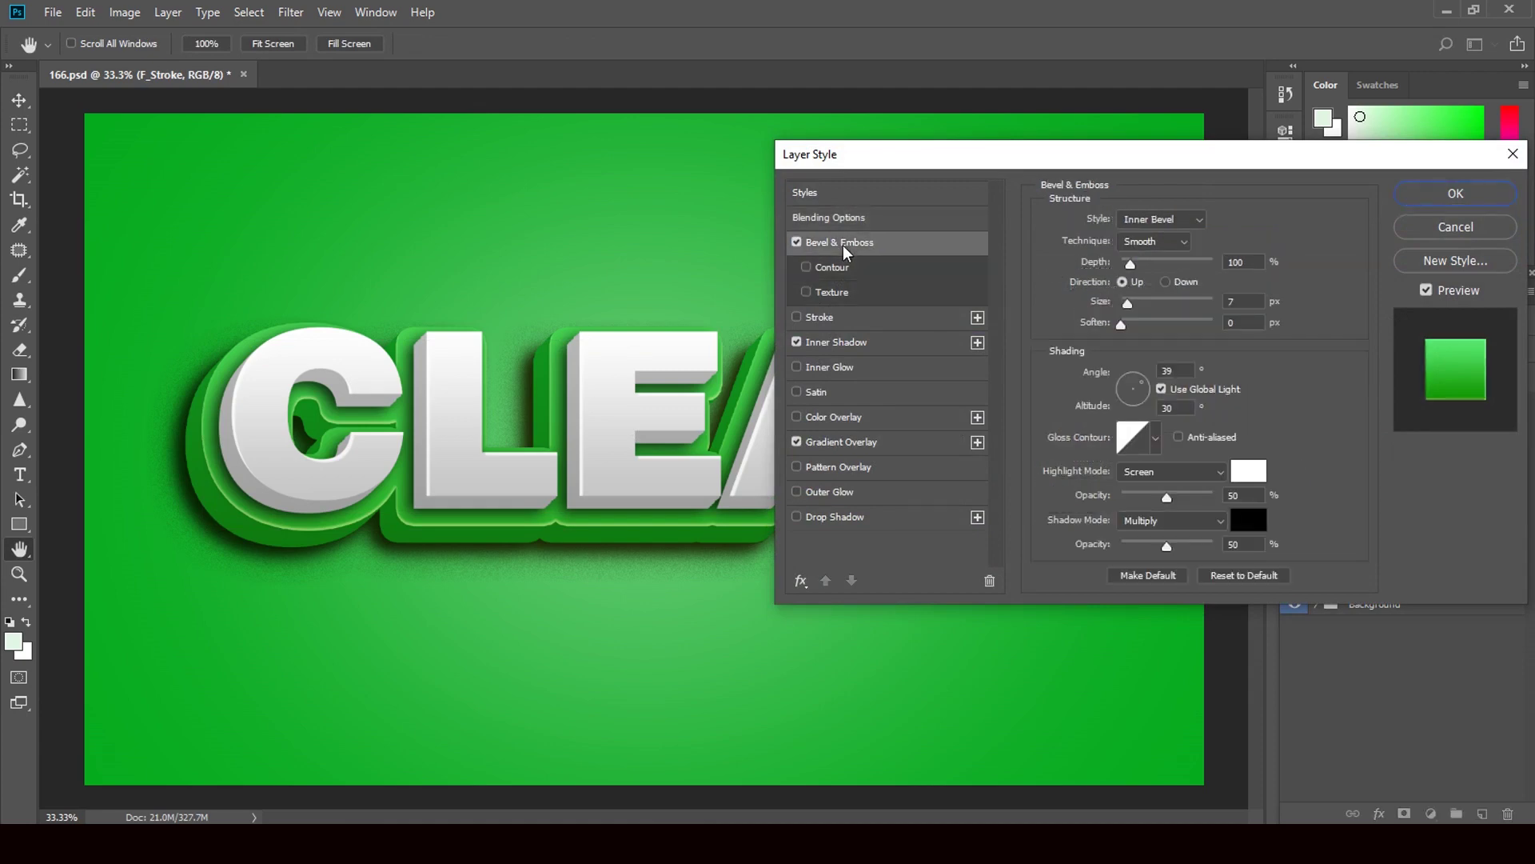
drag(1128, 303, 1149, 308)
drag(1148, 301, 1149, 307)
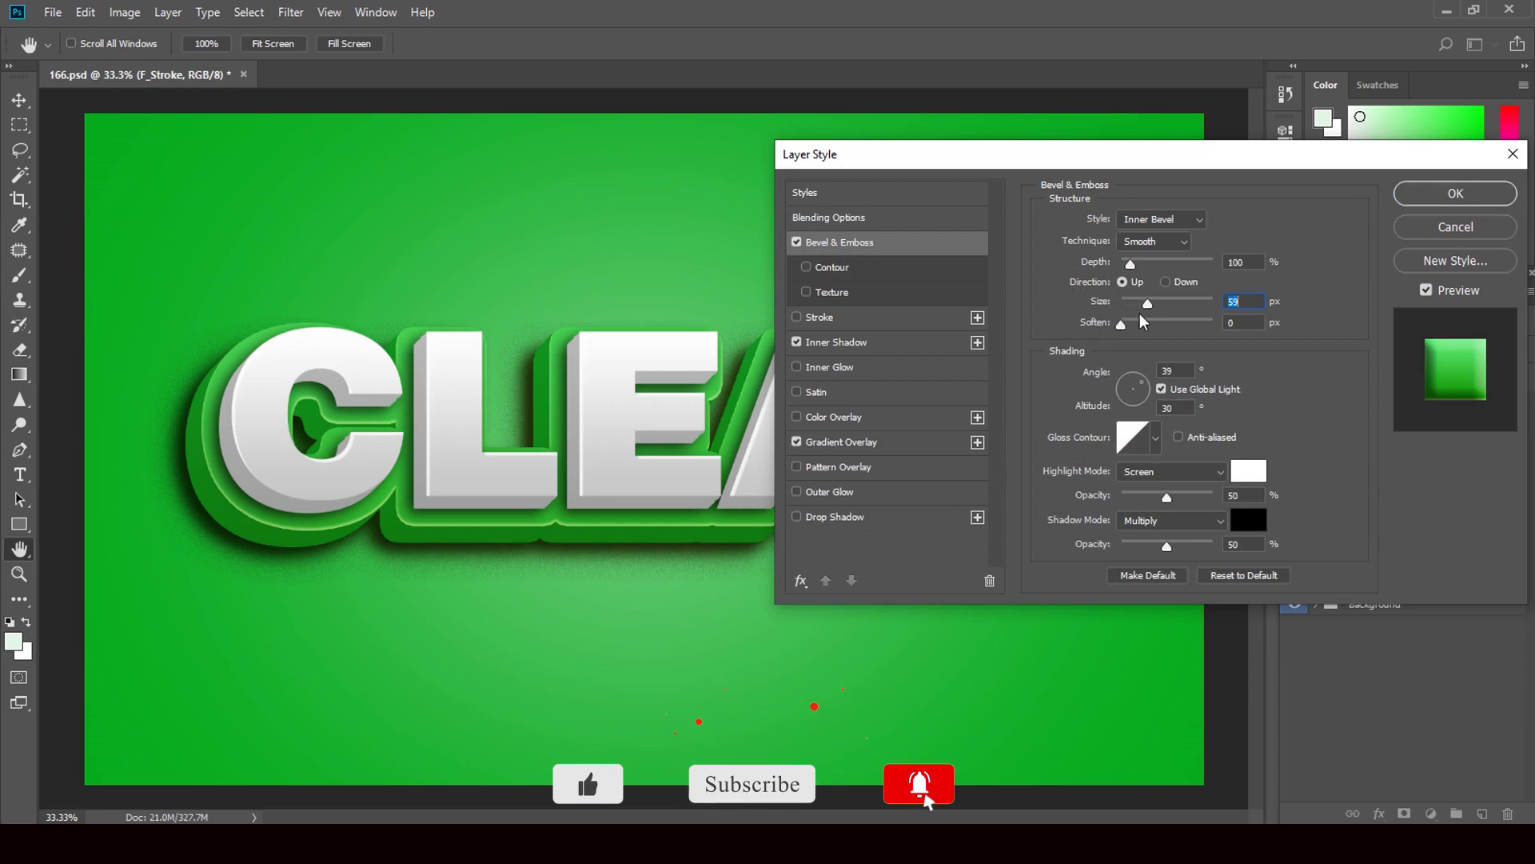
mouse_move(1139, 313)
mouse_down()
mouse_move(1169, 308)
mouse_move(1154, 309)
mouse_up()
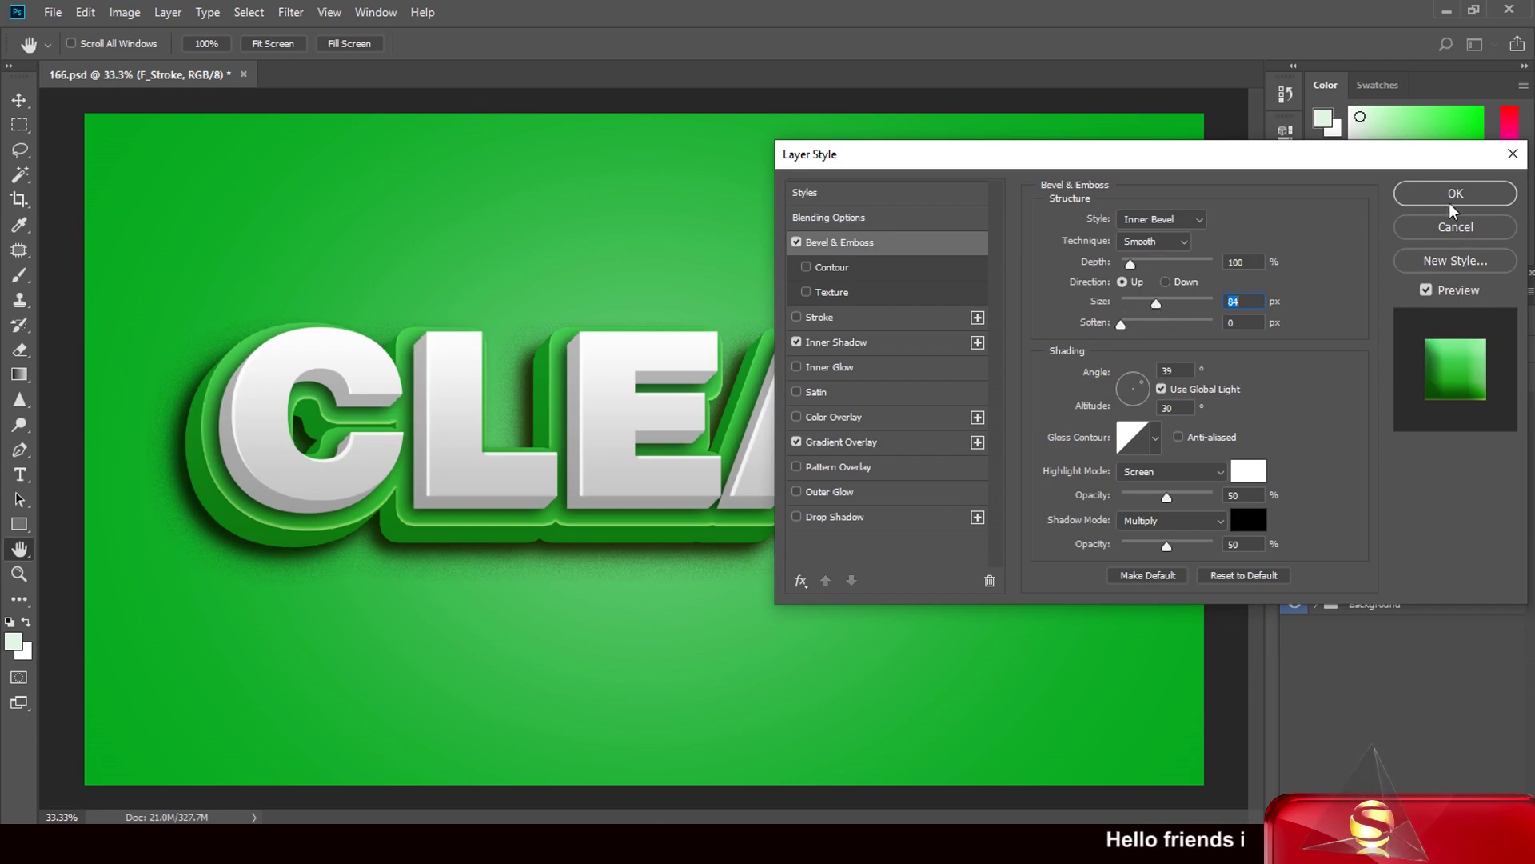
click(1400, 221)
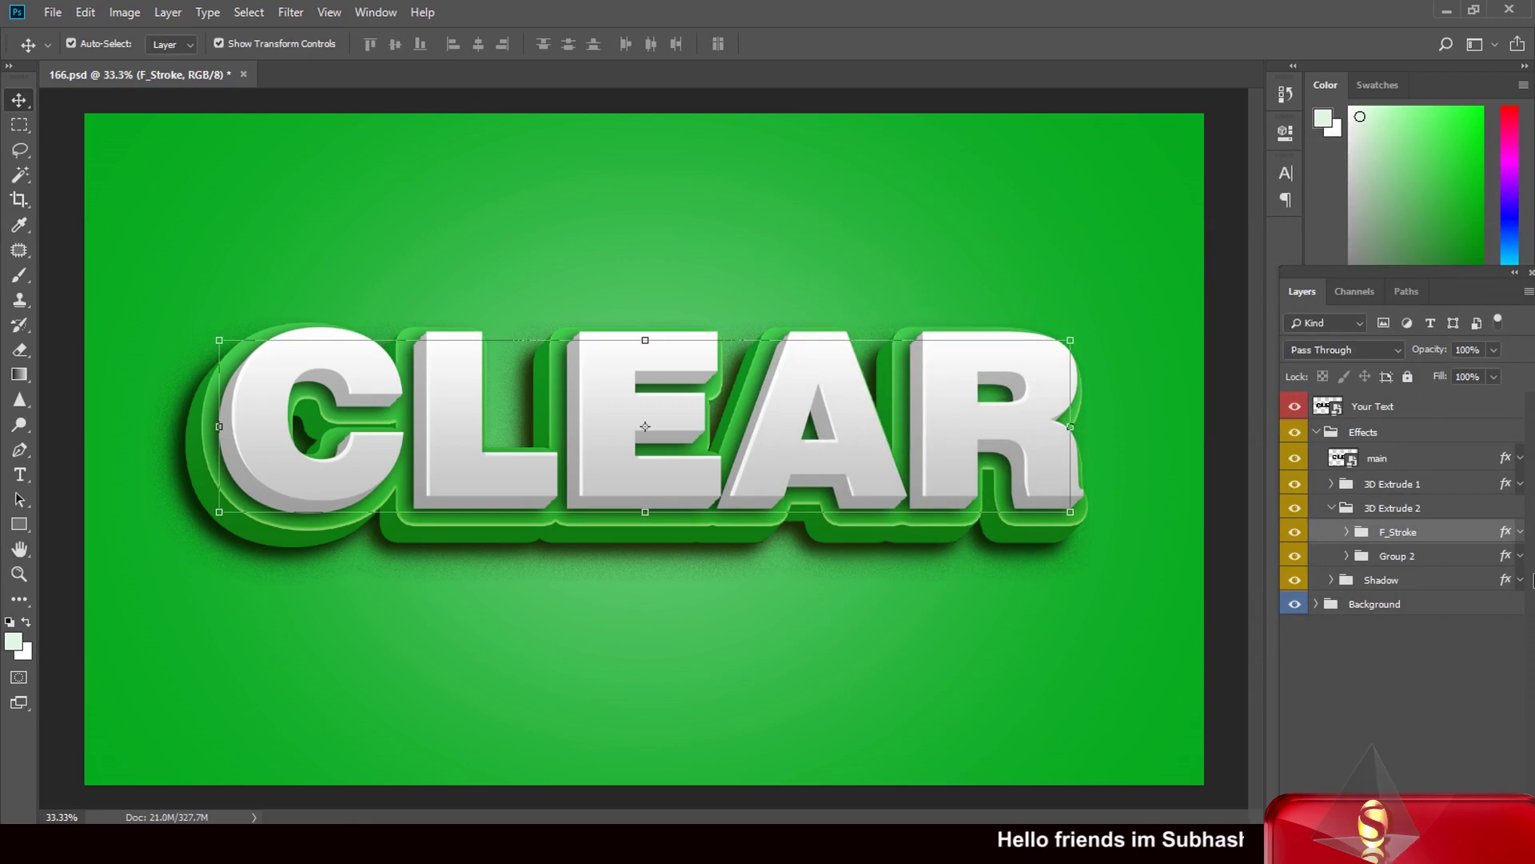
click(1508, 560)
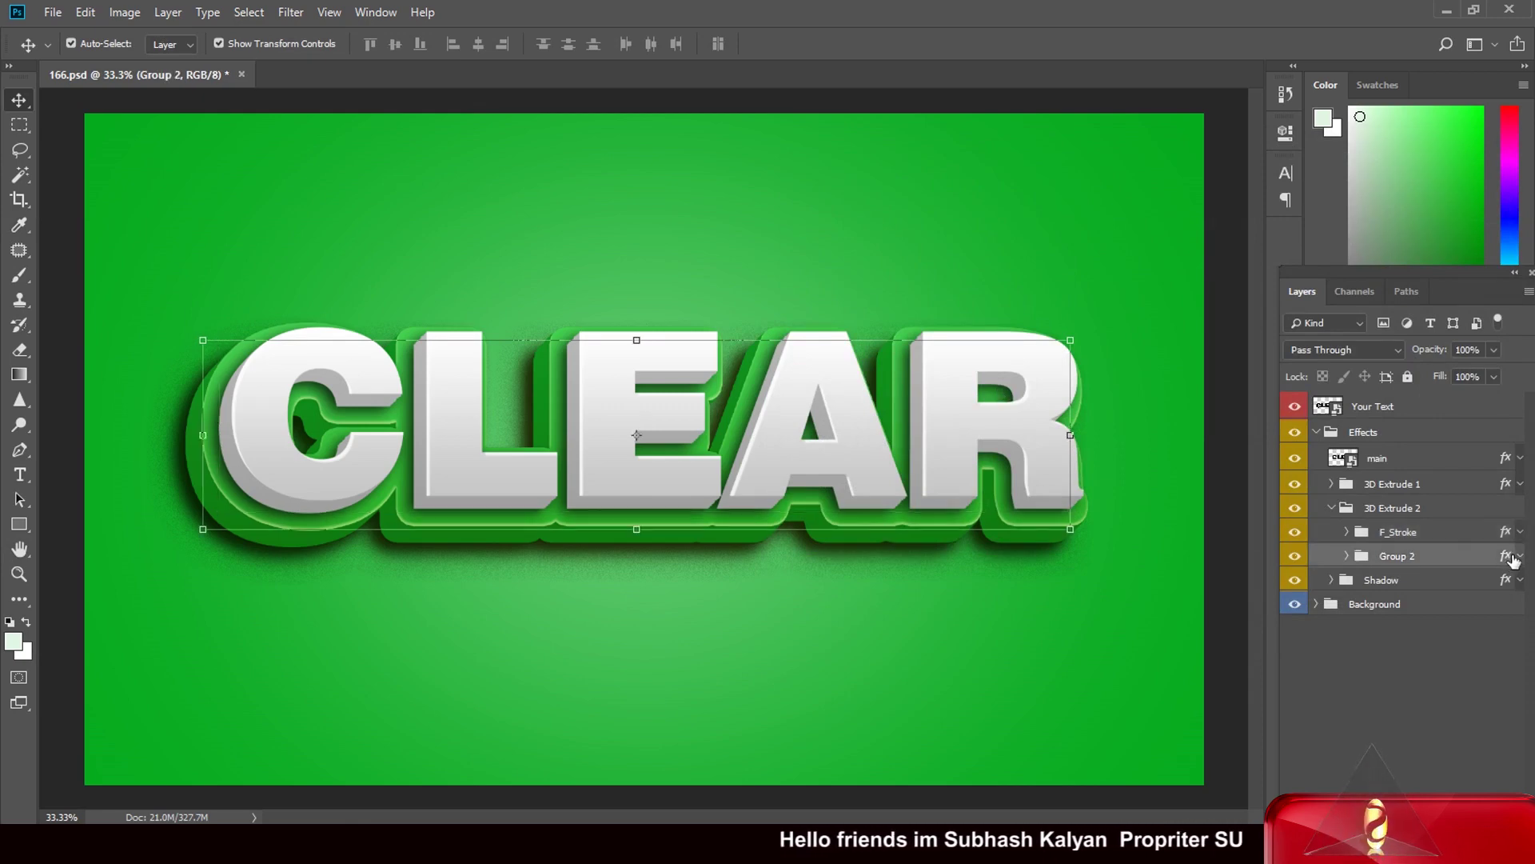
double_click(1508, 556)
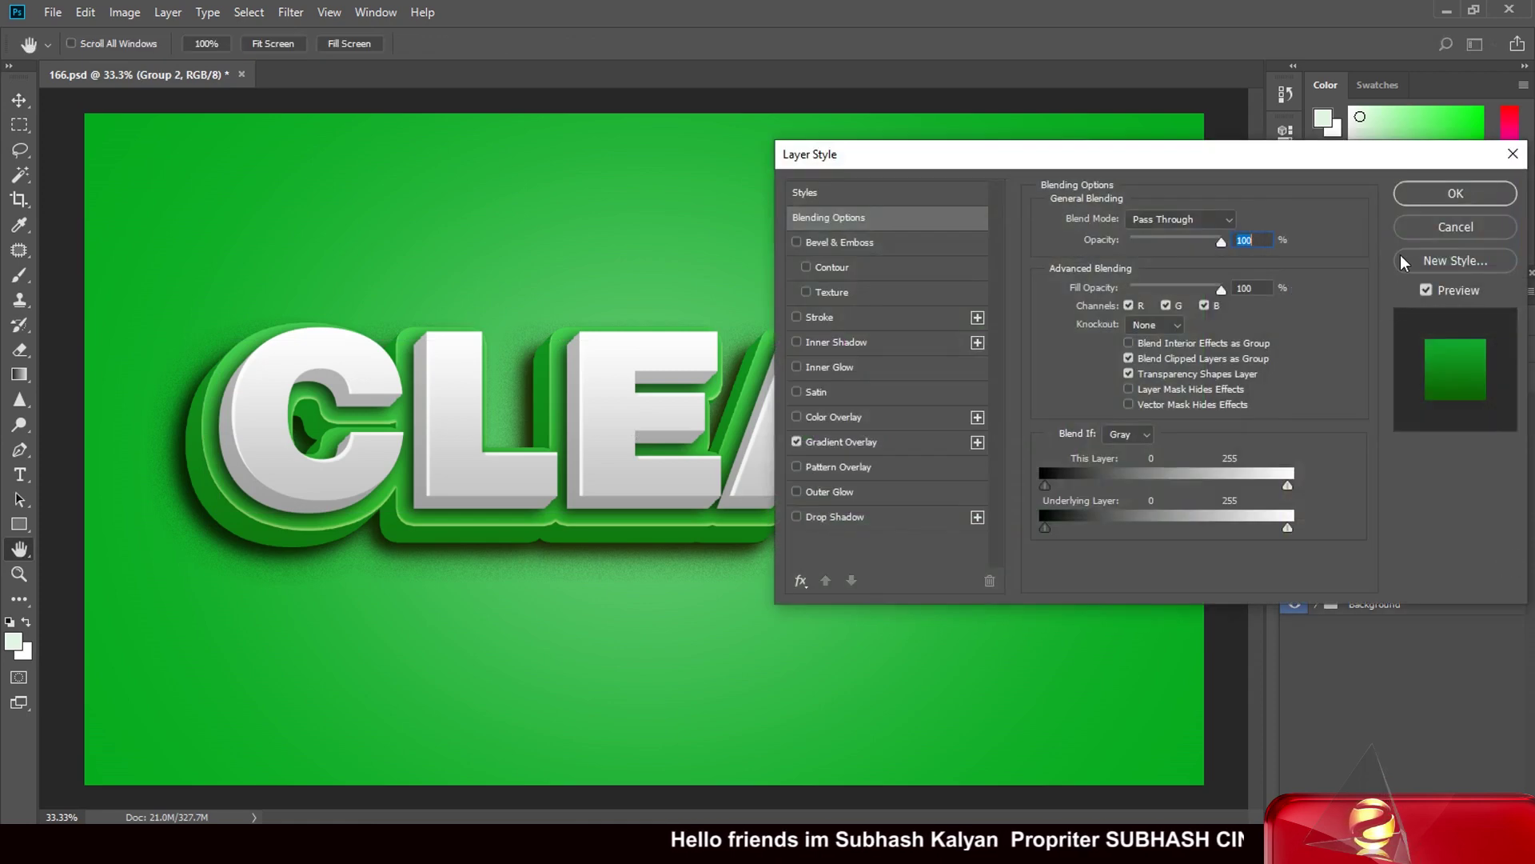
click(795, 441)
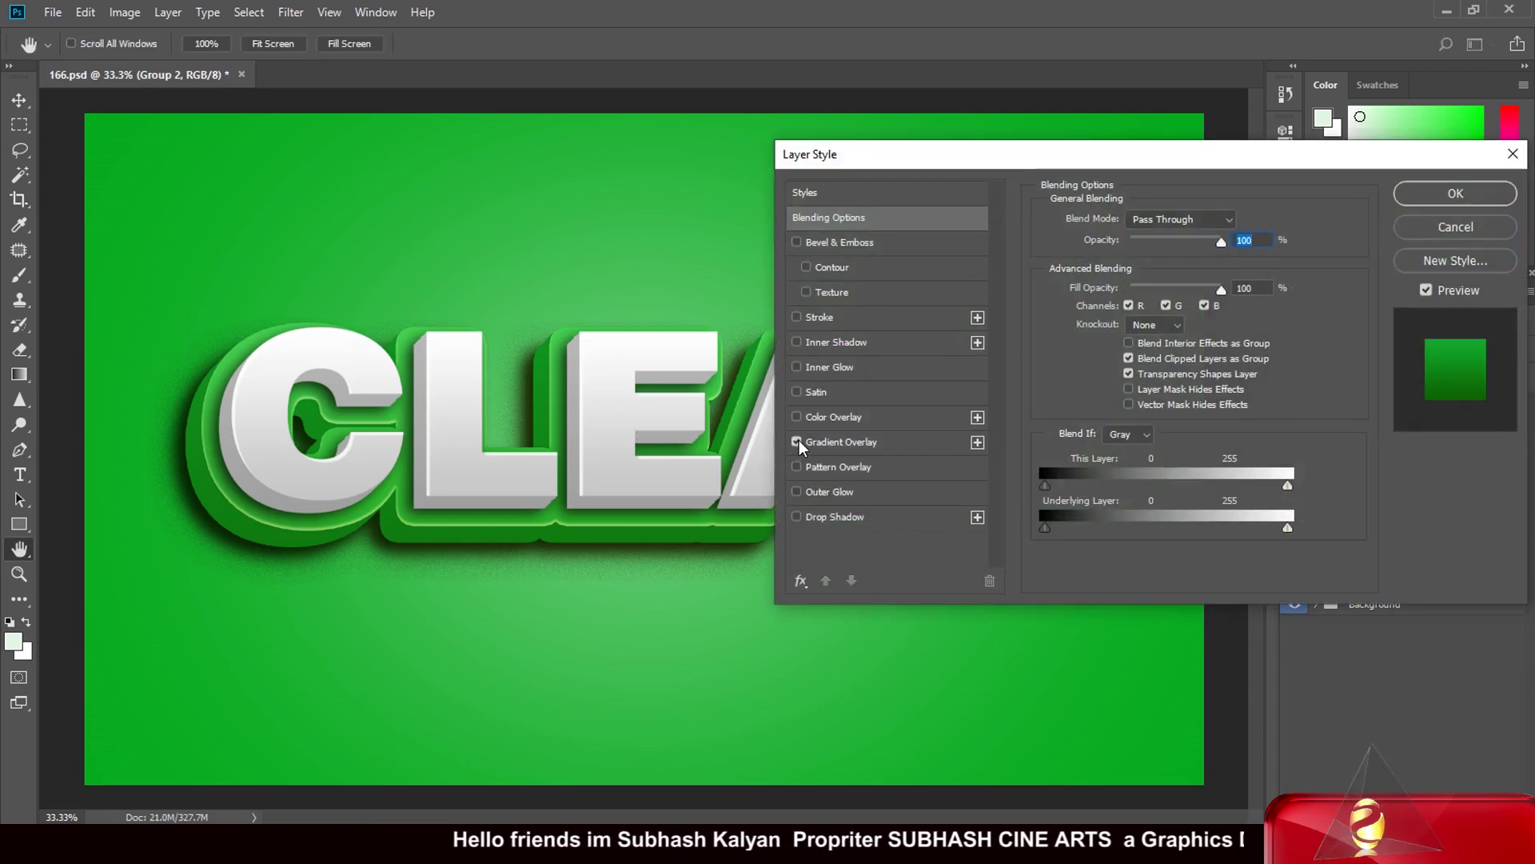
click(934, 442)
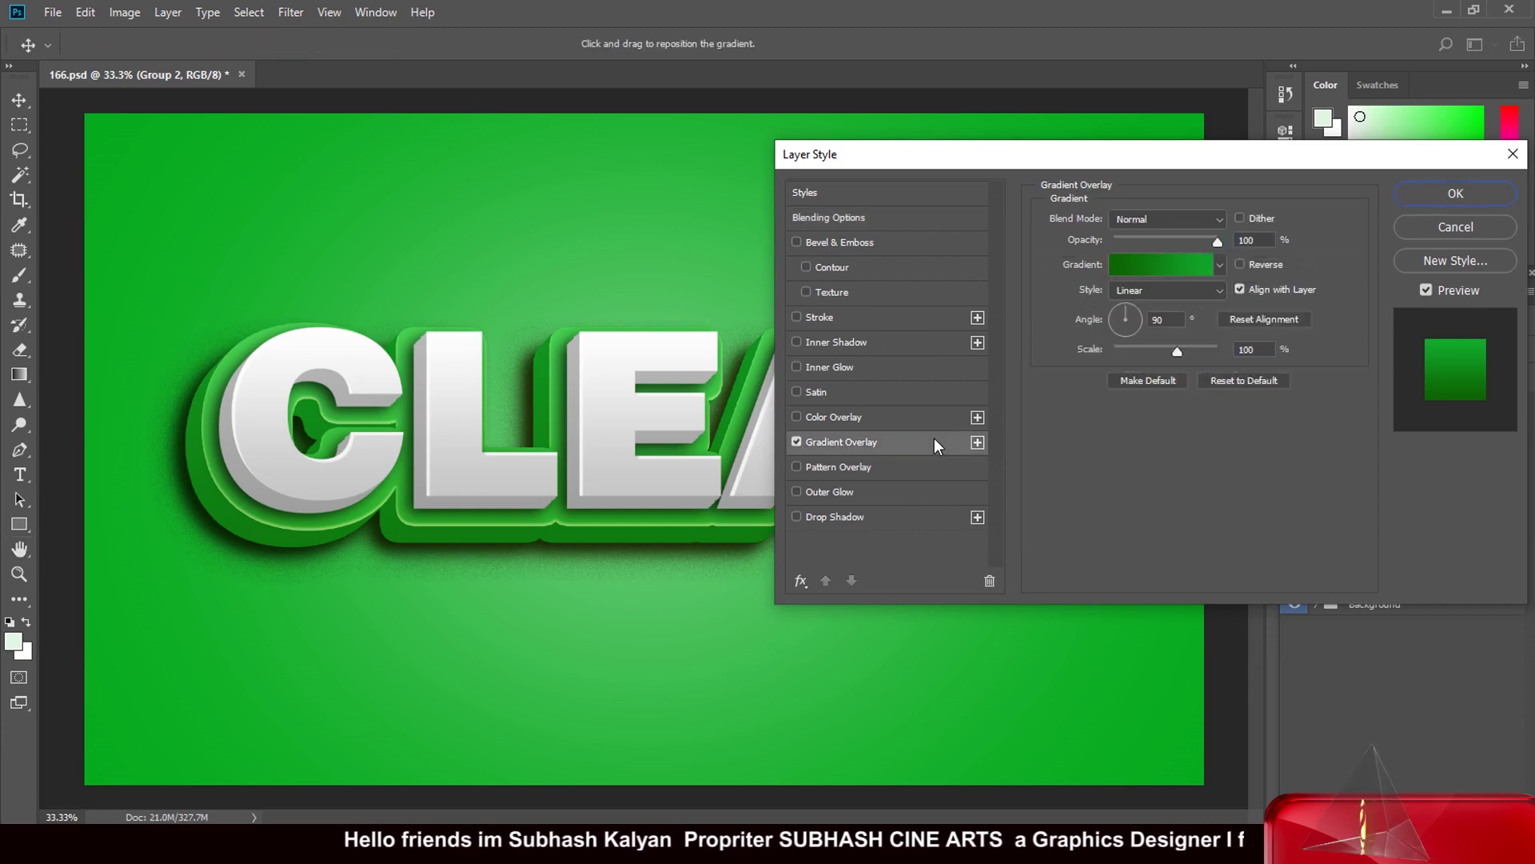
click(1159, 265)
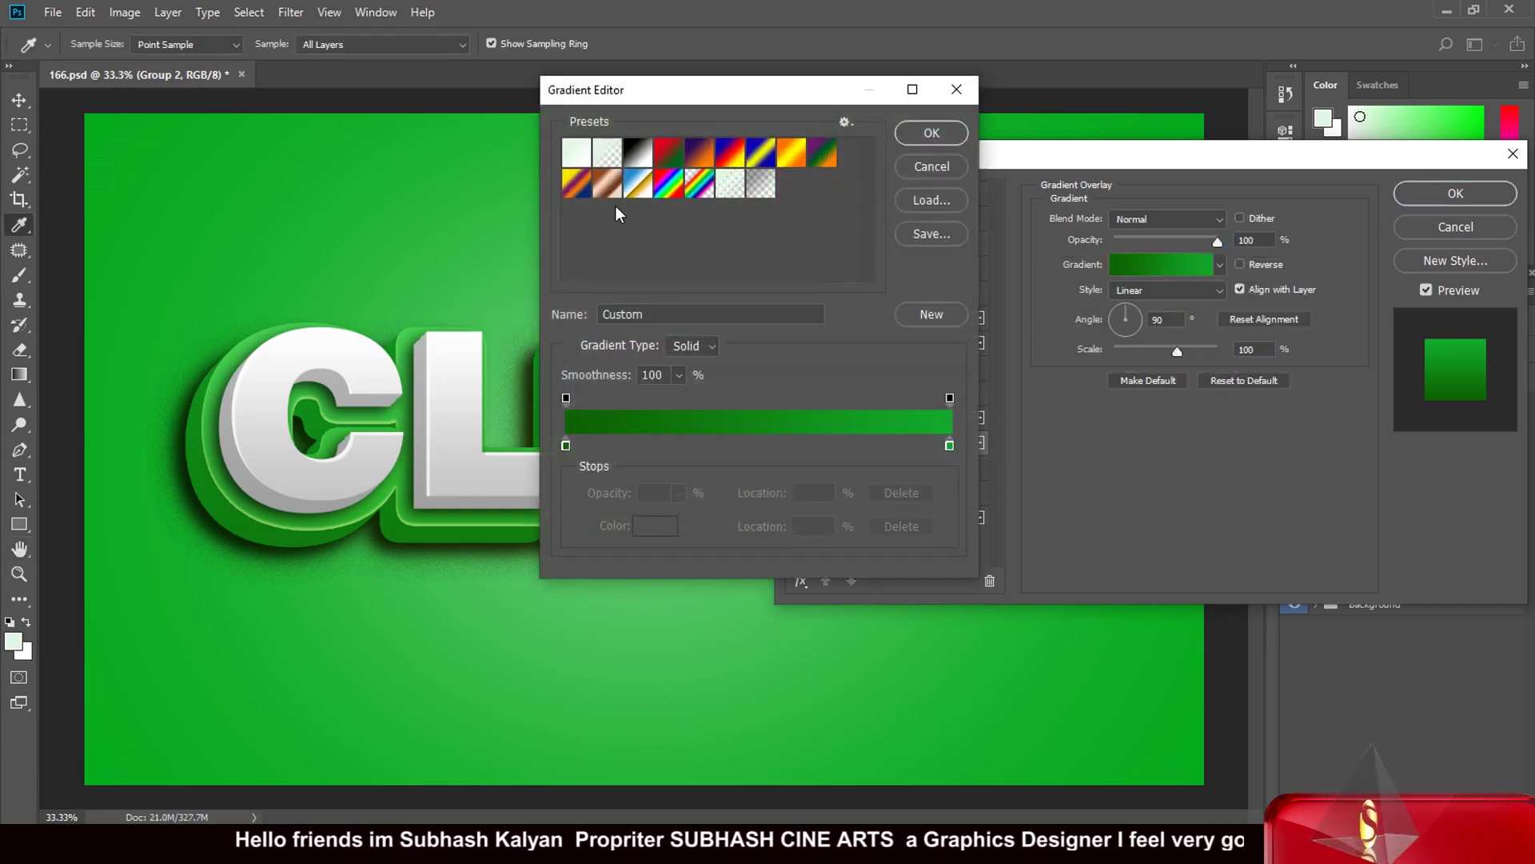
click(757, 156)
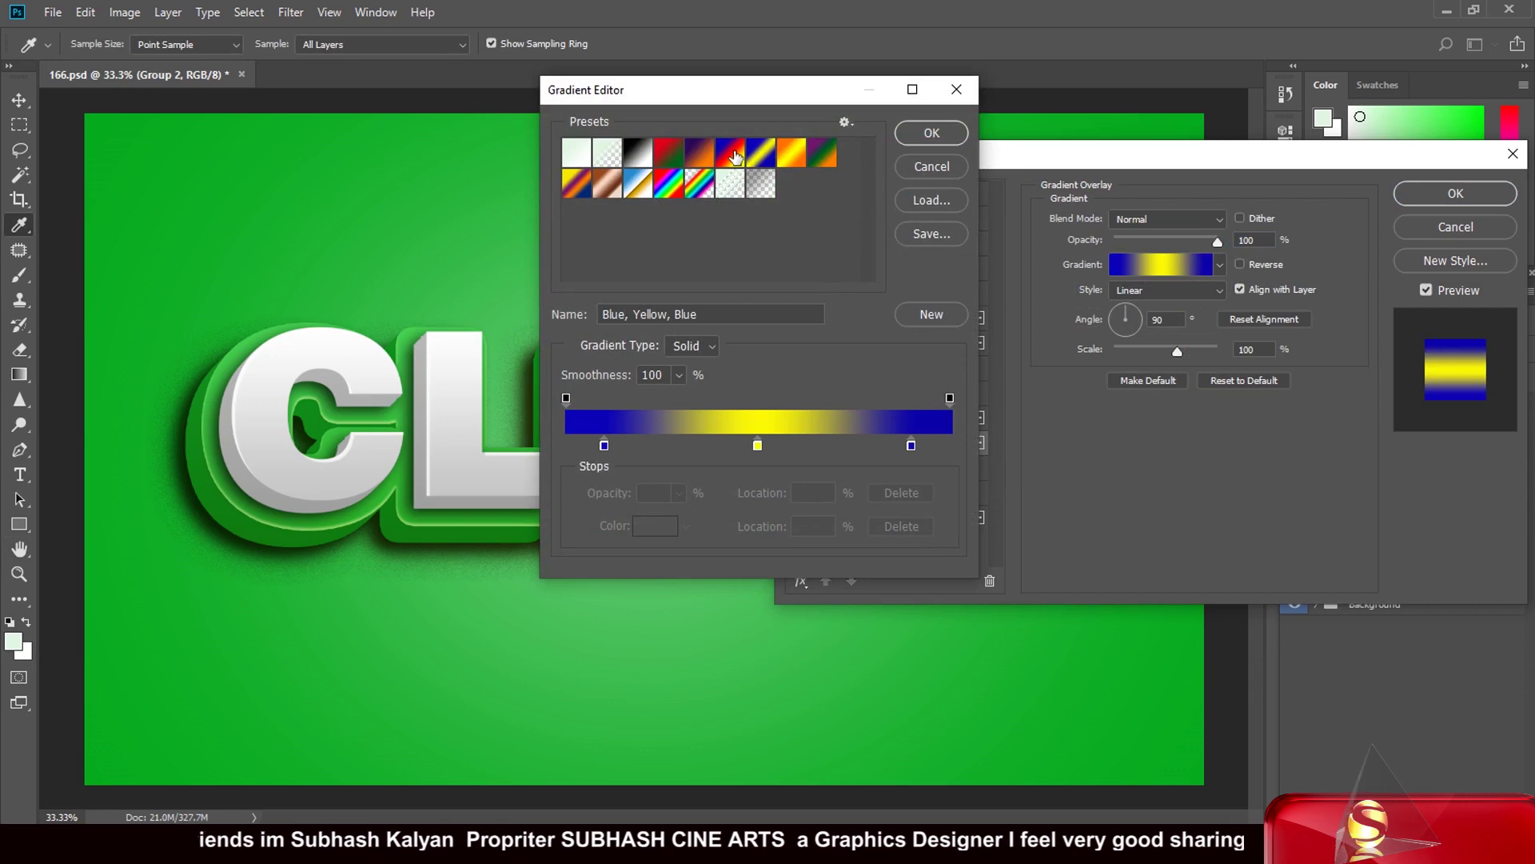
click(735, 155)
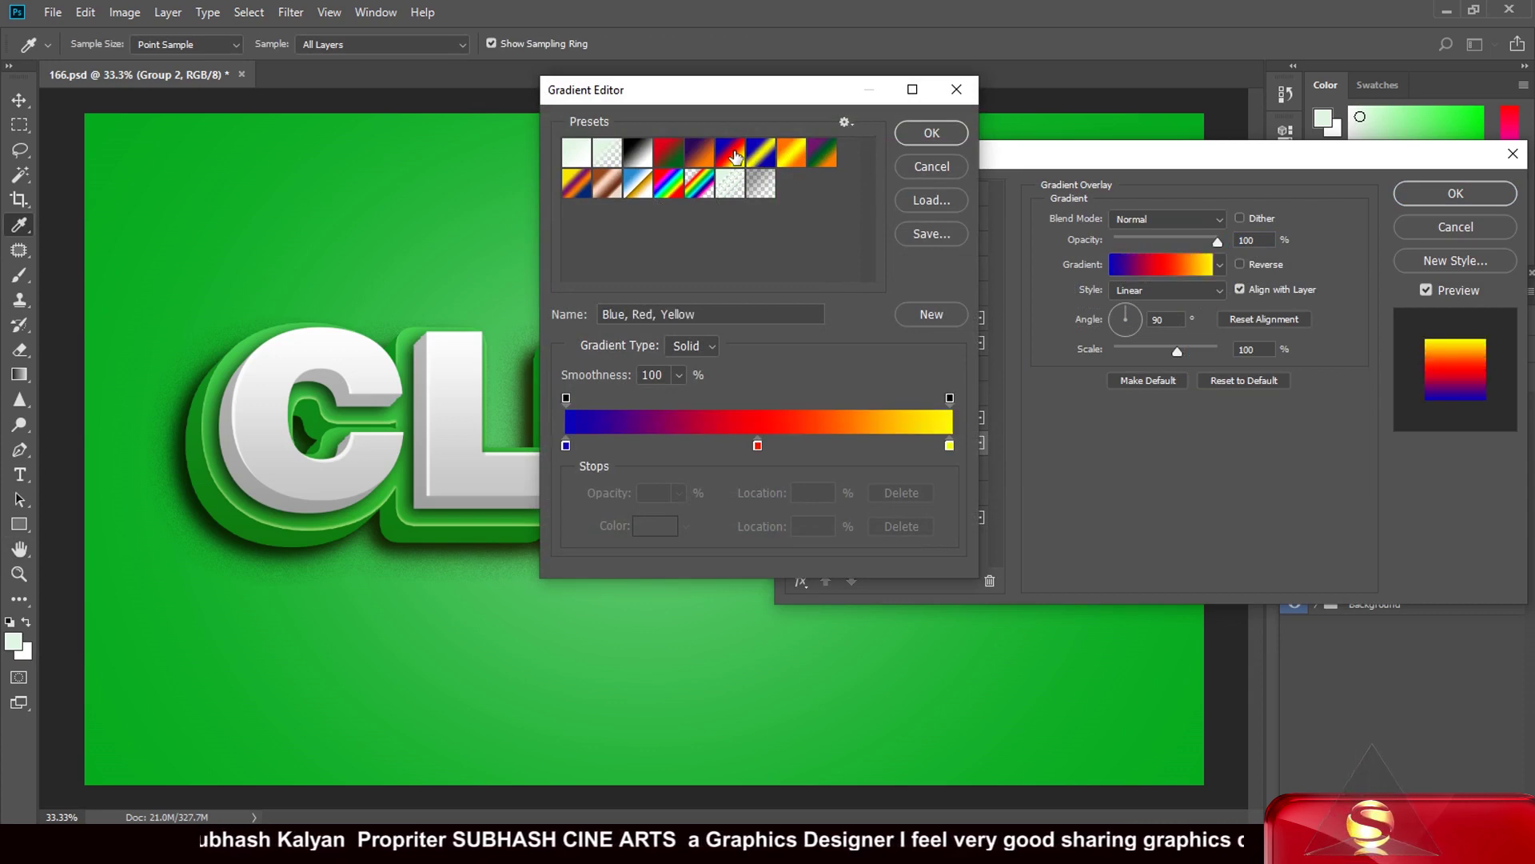
click(821, 159)
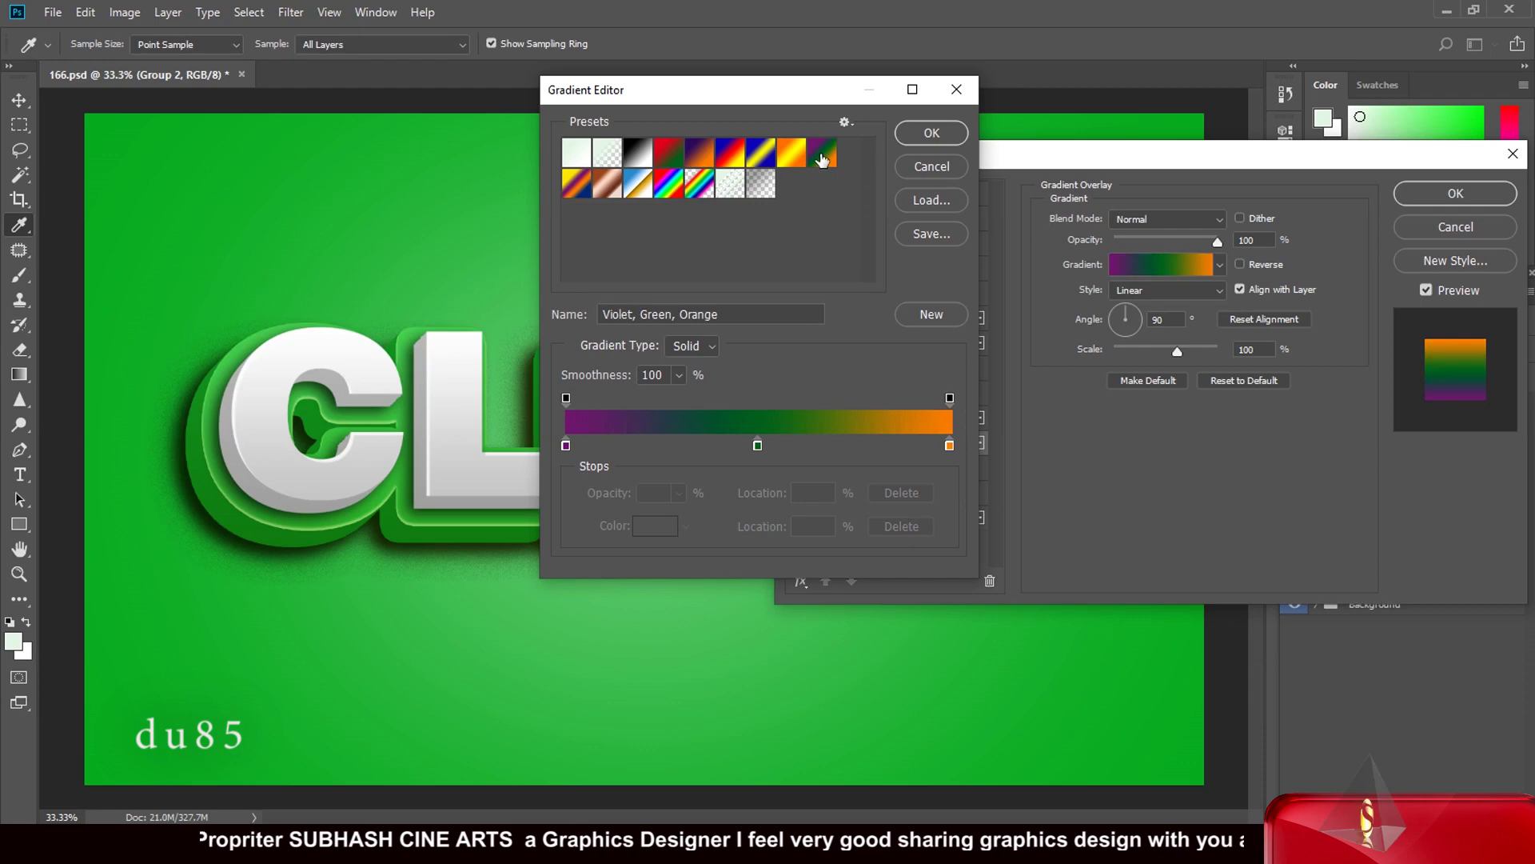
click(927, 166)
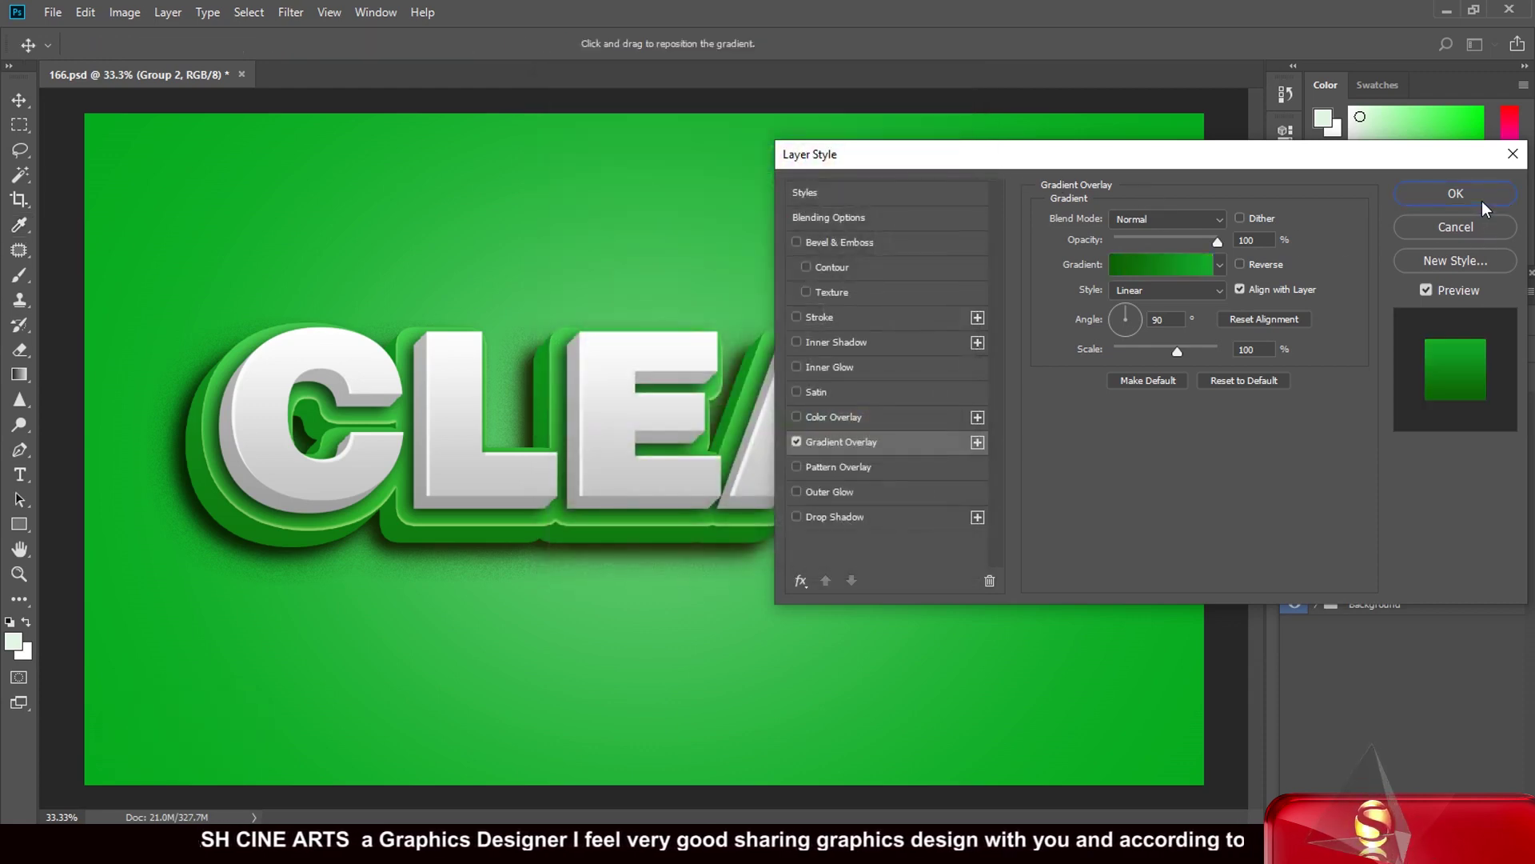
click(1452, 193)
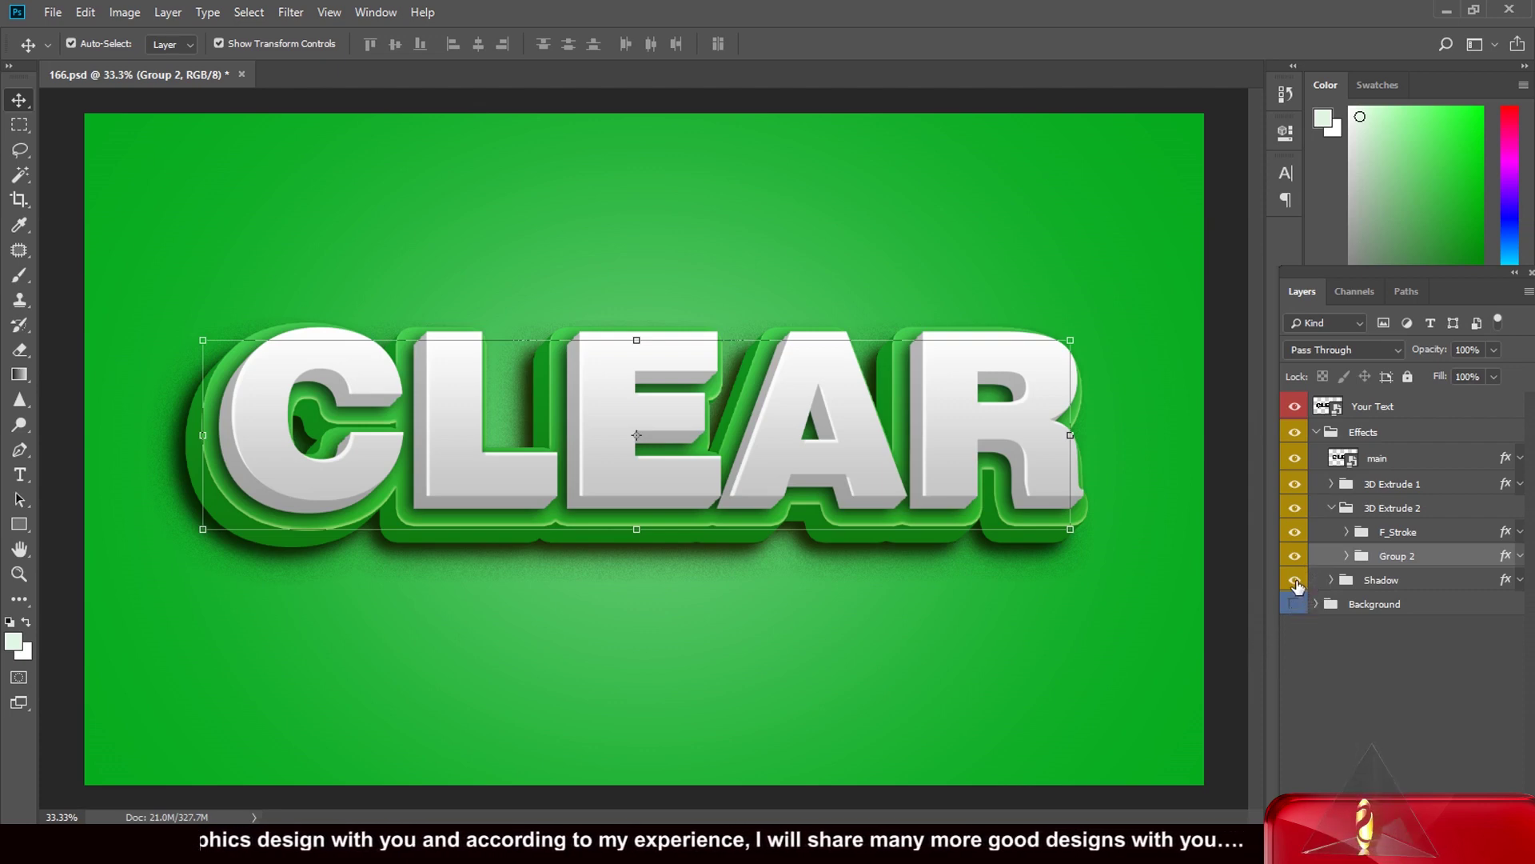
- Turn off visibility of the Shadow group in the Layers panel
click(1295, 582)
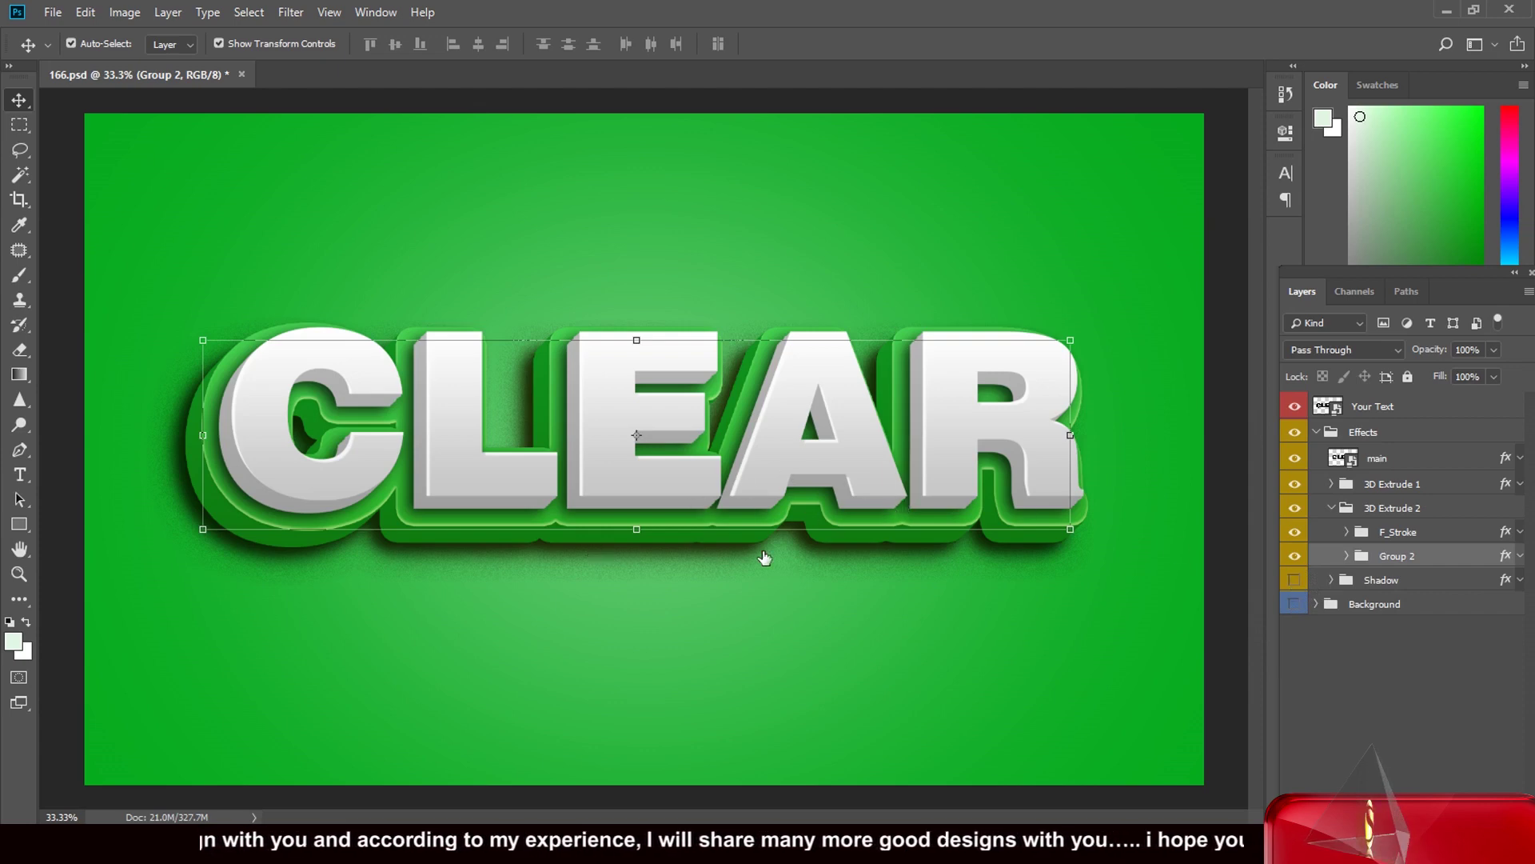